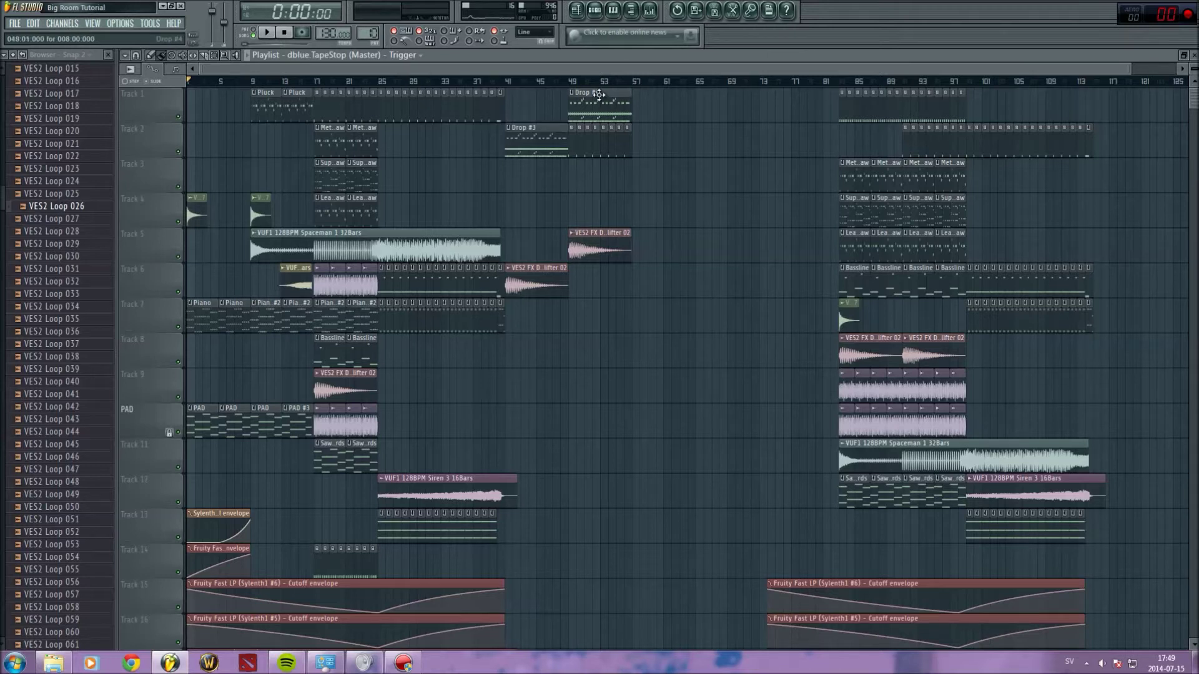
Move the Drop #3 pattern clip at bar 41 up from Track 2 to Track 1, in front of Drop #4.
left_click(535, 134)
left_click_drag(538, 110, 538, 108)
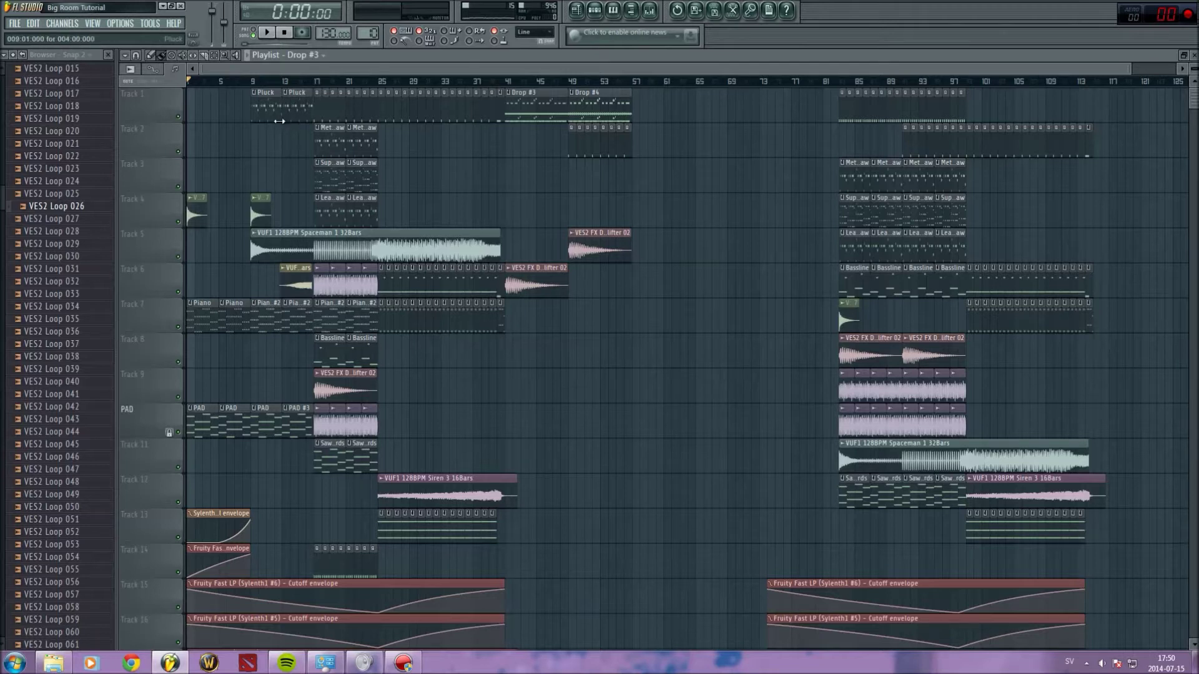
Play the arrangement from the beginning through the drop, look over the lower automation tracks, and stop playback.
key("space")
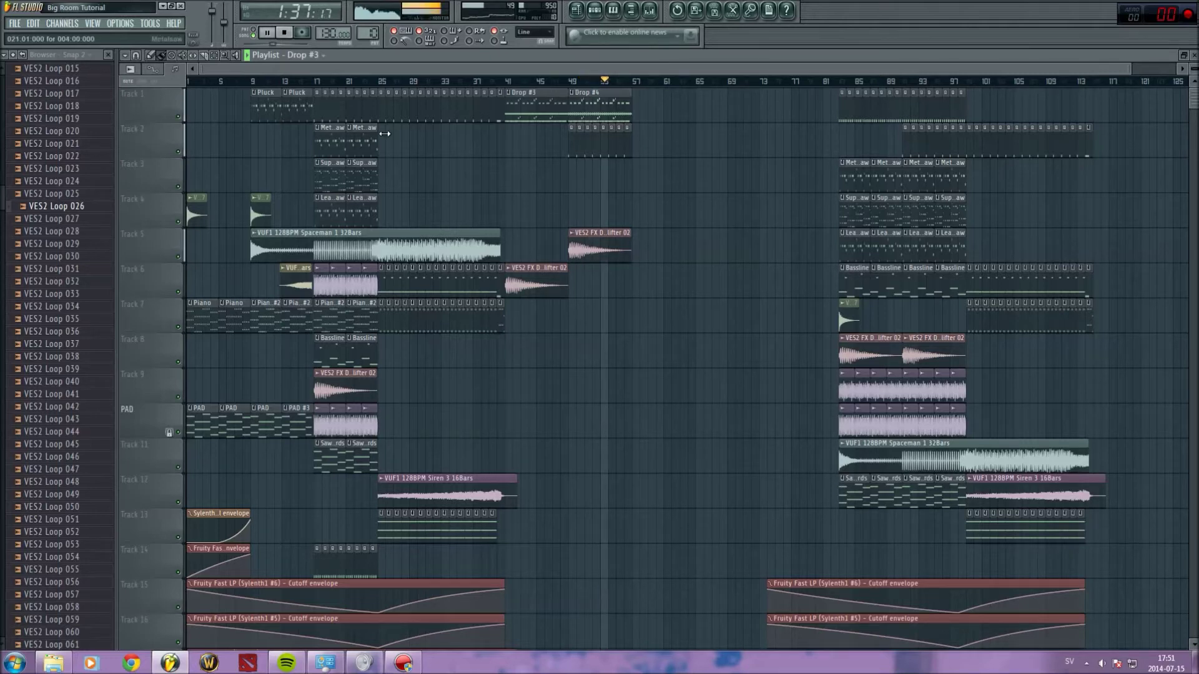
scroll(547, 266, "down", 5)
scroll(547, 267, "down", 1)
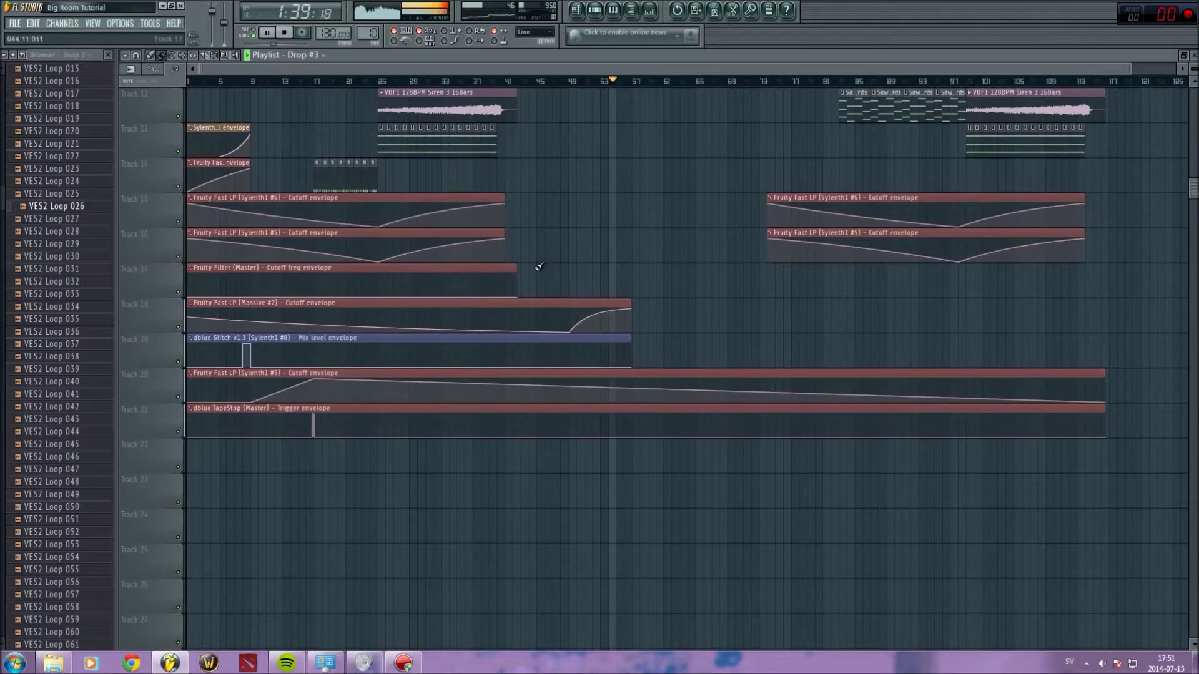
scroll(545, 266, "up", 1)
scroll(549, 265, "up", 5)
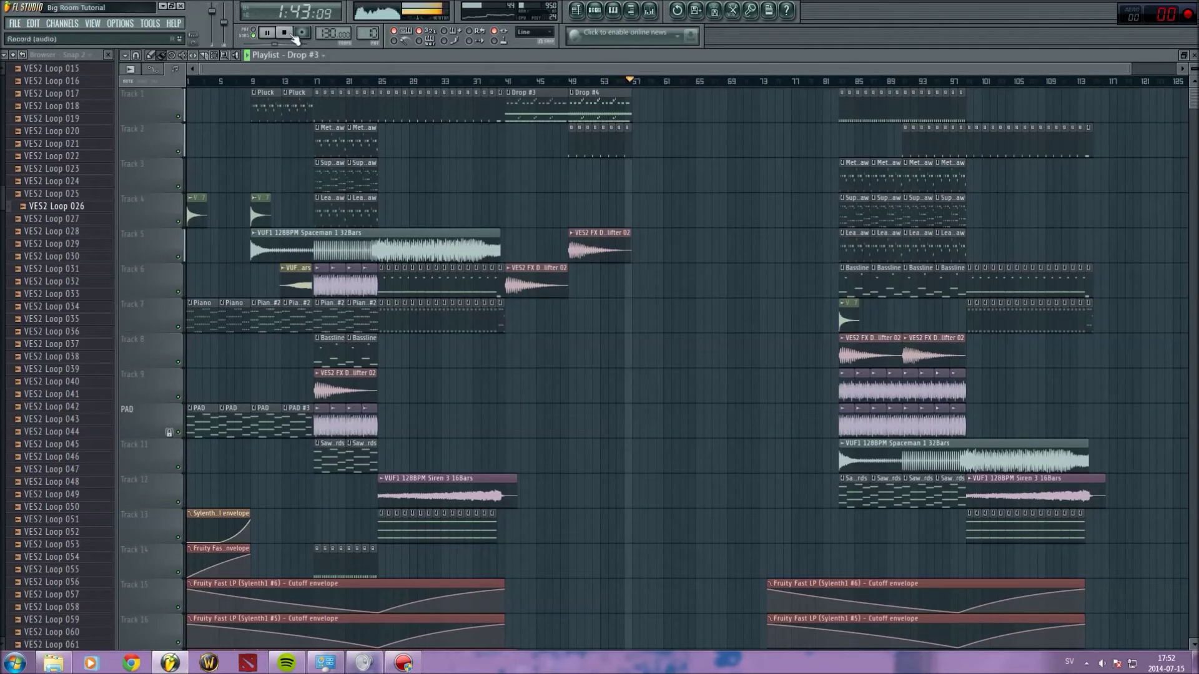
left_click(291, 37)
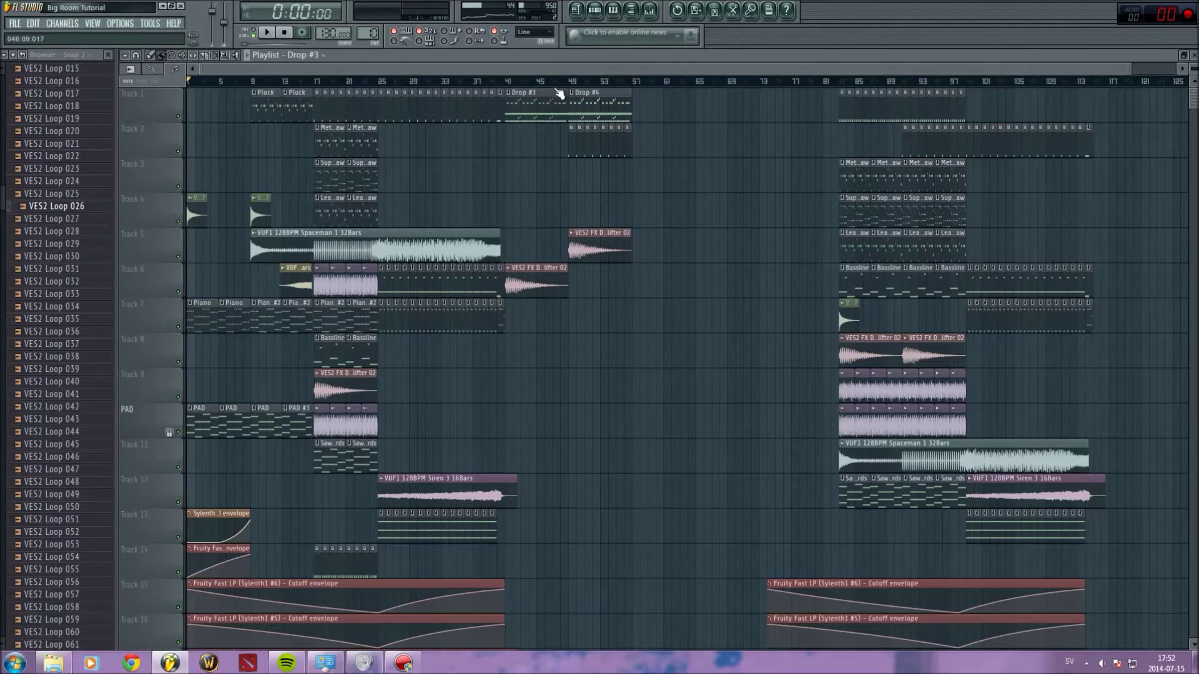
Select the playlist time range from bar 41 to bar 57 covering Drop #3 and Drop #4, and leave no clips selected.
left_click_drag(512, 85, 632, 88)
scroll(557, 92, "up", 1)
scroll(558, 91, "up", 5)
mouse_move(528, 68)
left_mouse_down()
mouse_move(586, 73)
mouse_move(538, 81)
left_mouse_up()
scroll(549, 107, "down", 4)
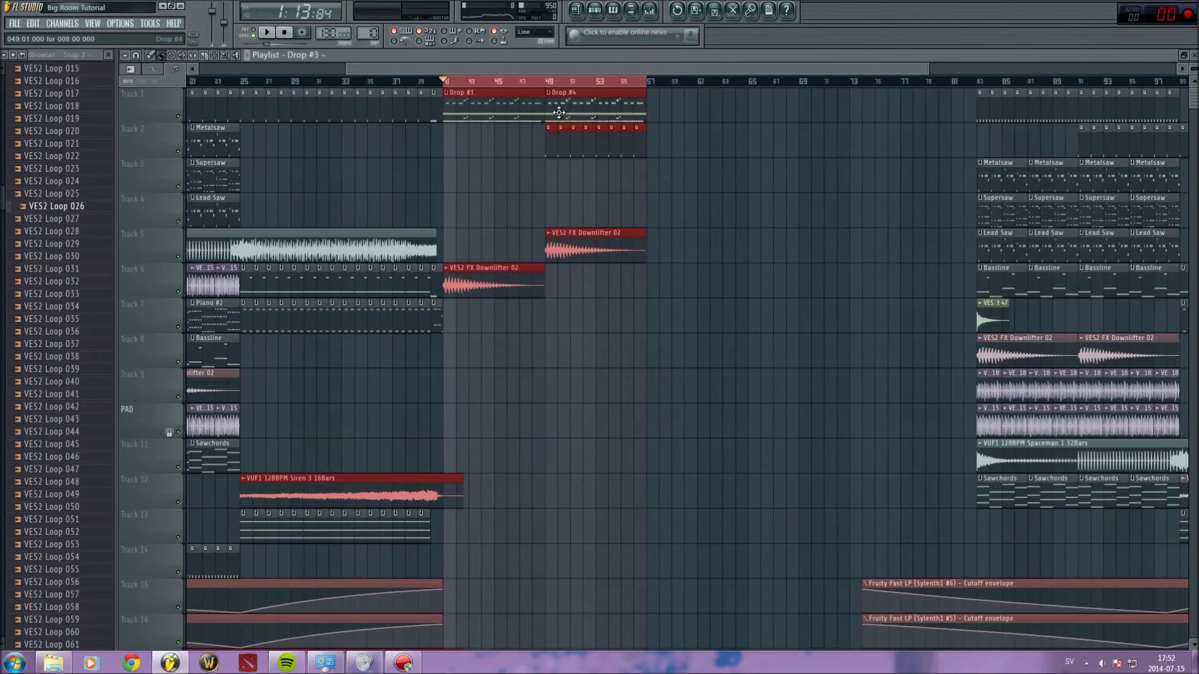
scroll(505, 122, "up", 5)
scroll(505, 123, "up", 1)
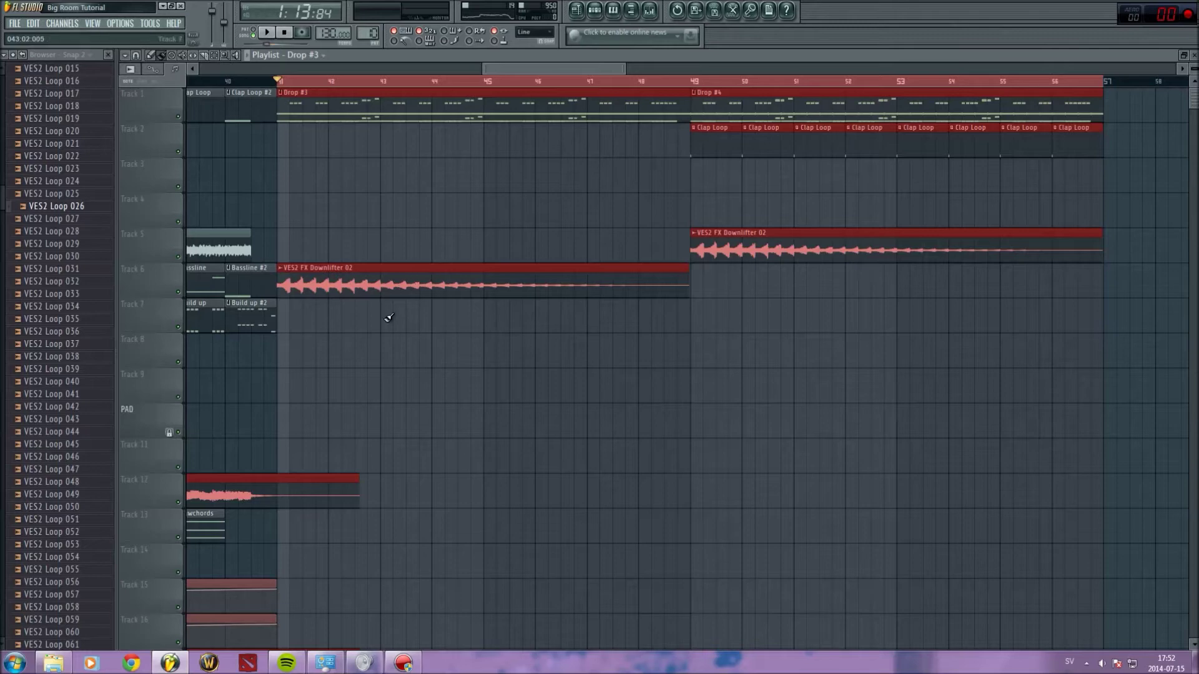
left_click(381, 297)
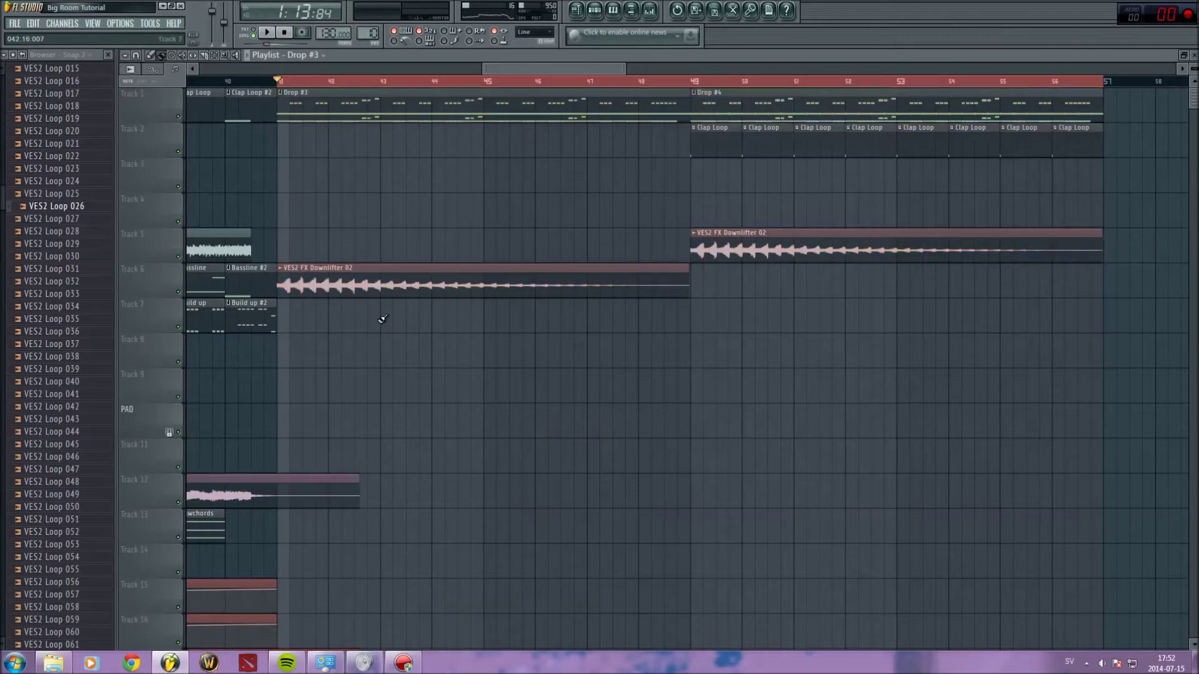
Move the VES2 FX Downlifter 02 clip below Drop #3 from Track 6 to Track 5, in line with the second downlifter.
left_click_drag(382, 278, 382, 243)
scroll(524, 322, "down", 5)
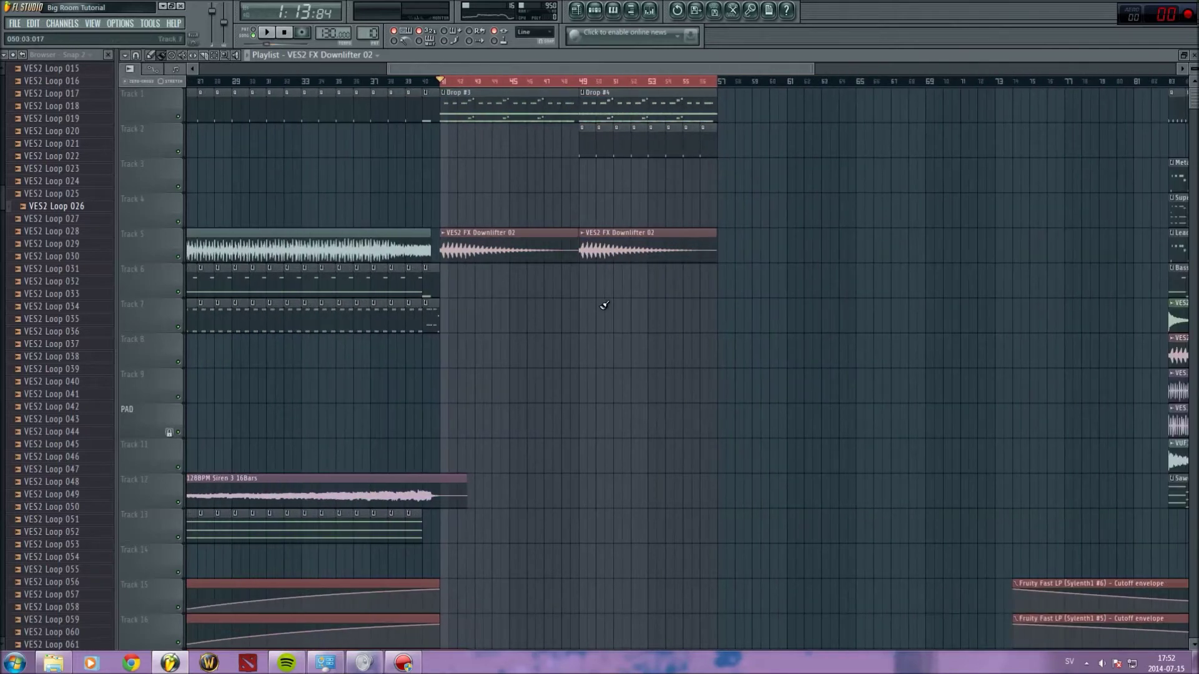
scroll(596, 306, "up", 4)
scroll(625, 287, "up", 2)
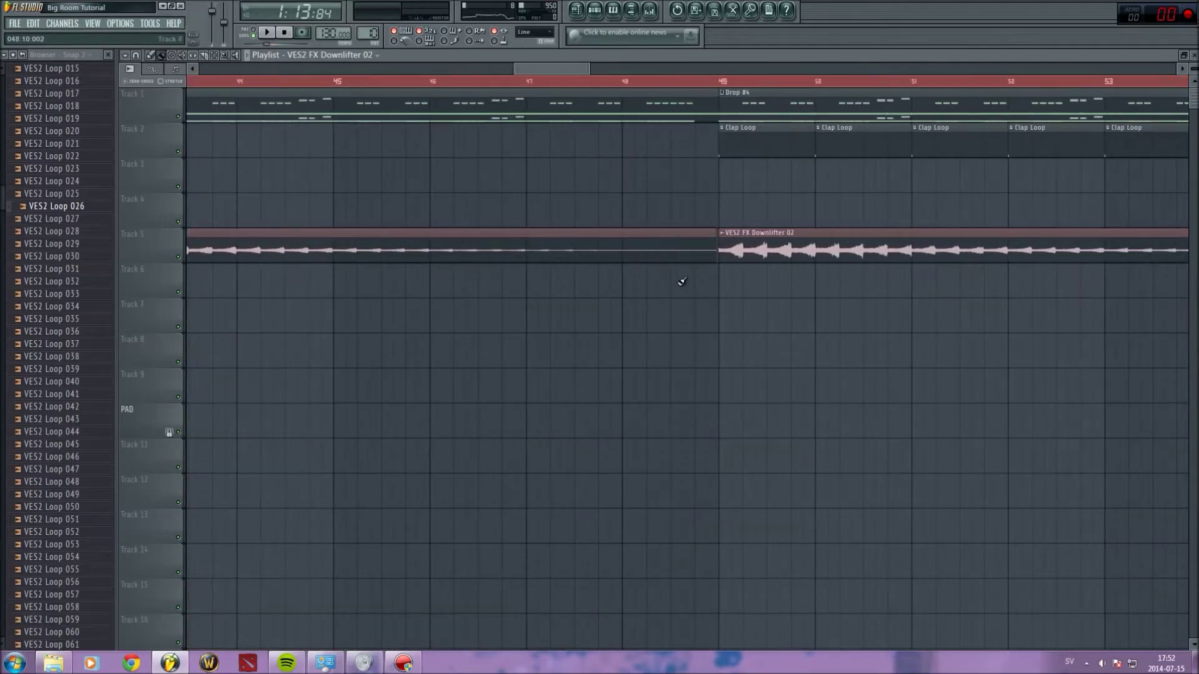
scroll(731, 291, "up", 4)
scroll(729, 294, "down", 8)
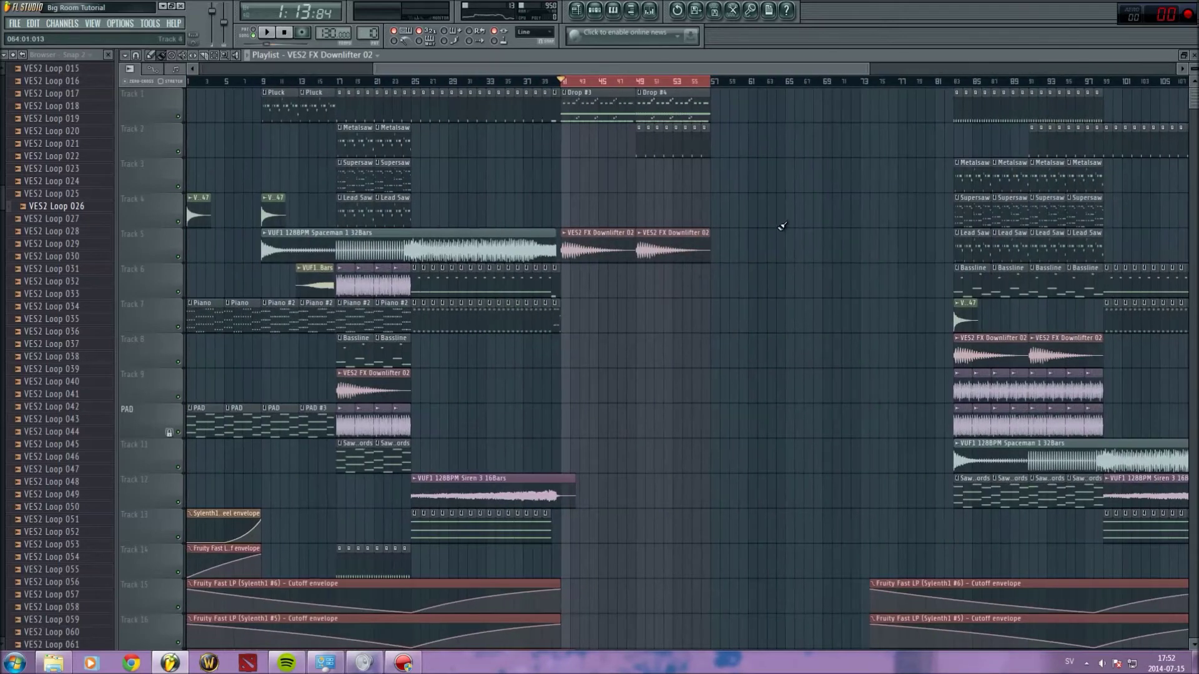
scroll(782, 226, "up", 3)
mouse_move(594, 67)
left_mouse_down()
mouse_move(500, 63)
mouse_move(587, 66)
left_mouse_up()
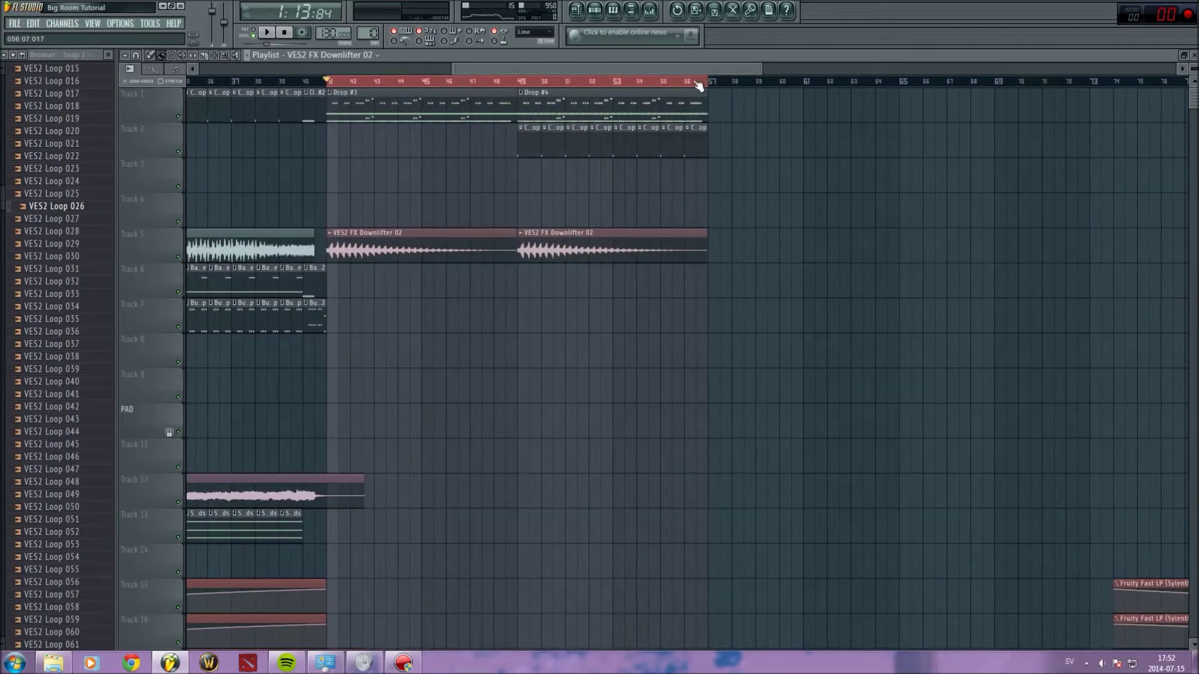
Show the Drop #3 pattern in the step sequencer and examine its Reverb Snare 3, crank it up snare and VES2 Bassdrum 009 samples.
double_click(381, 104)
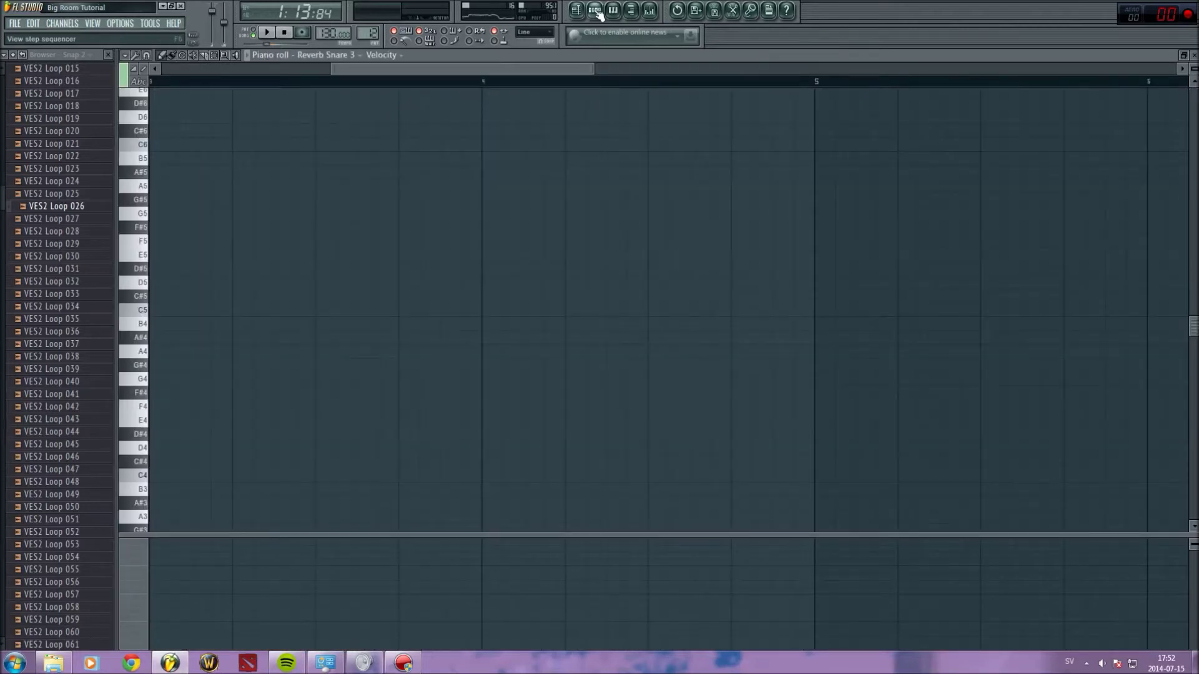
left_click(595, 10)
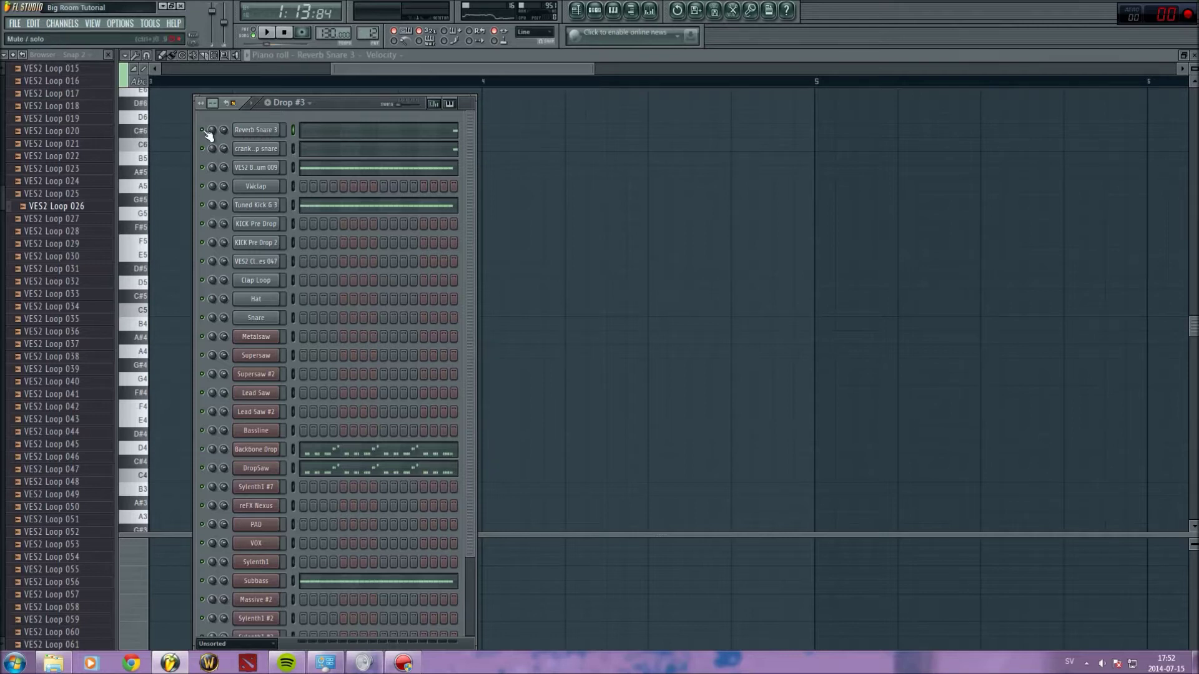
left_click(279, 134)
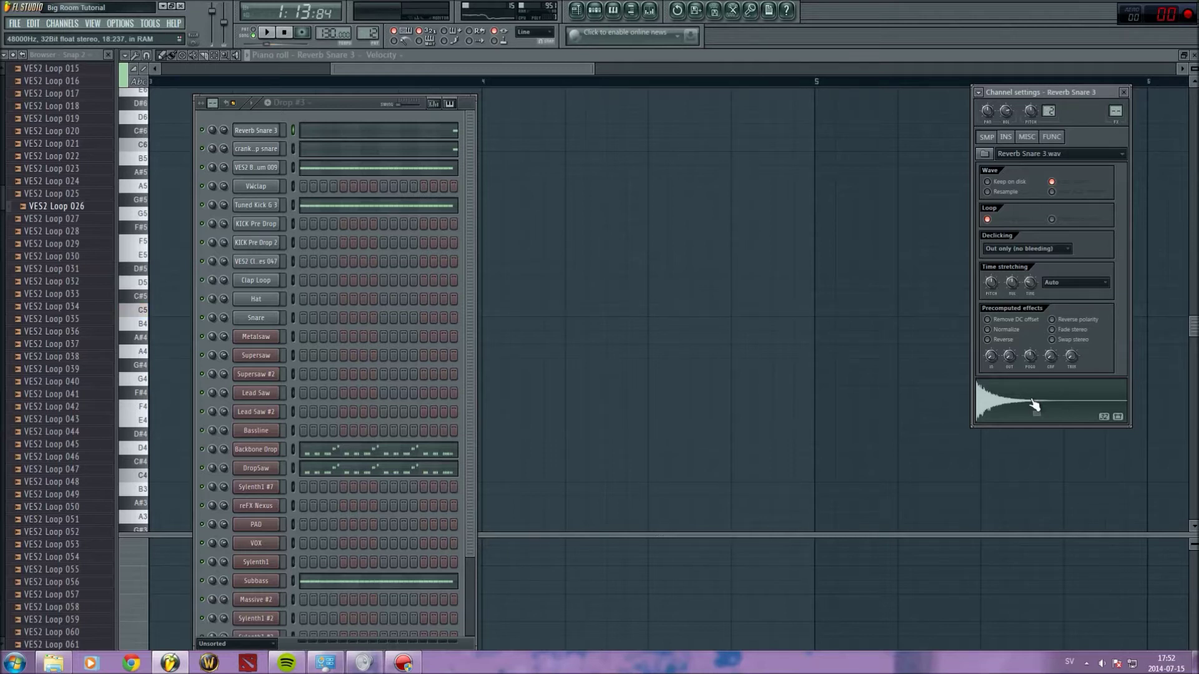
left_click(261, 150)
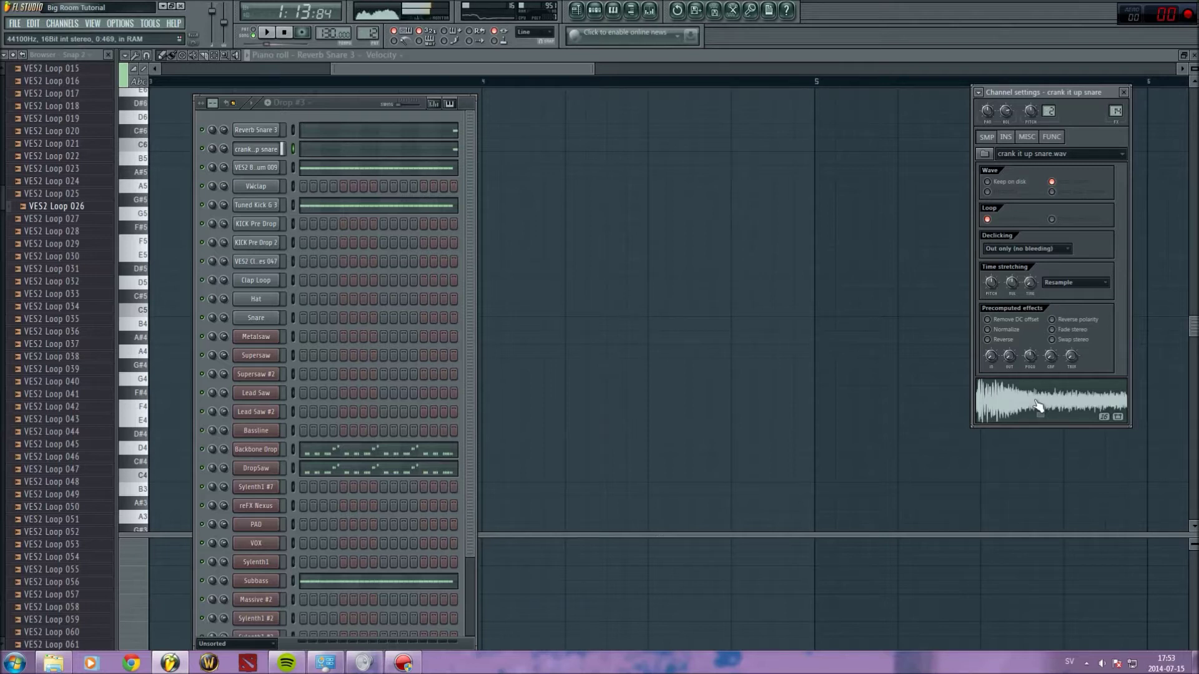
left_click(256, 167)
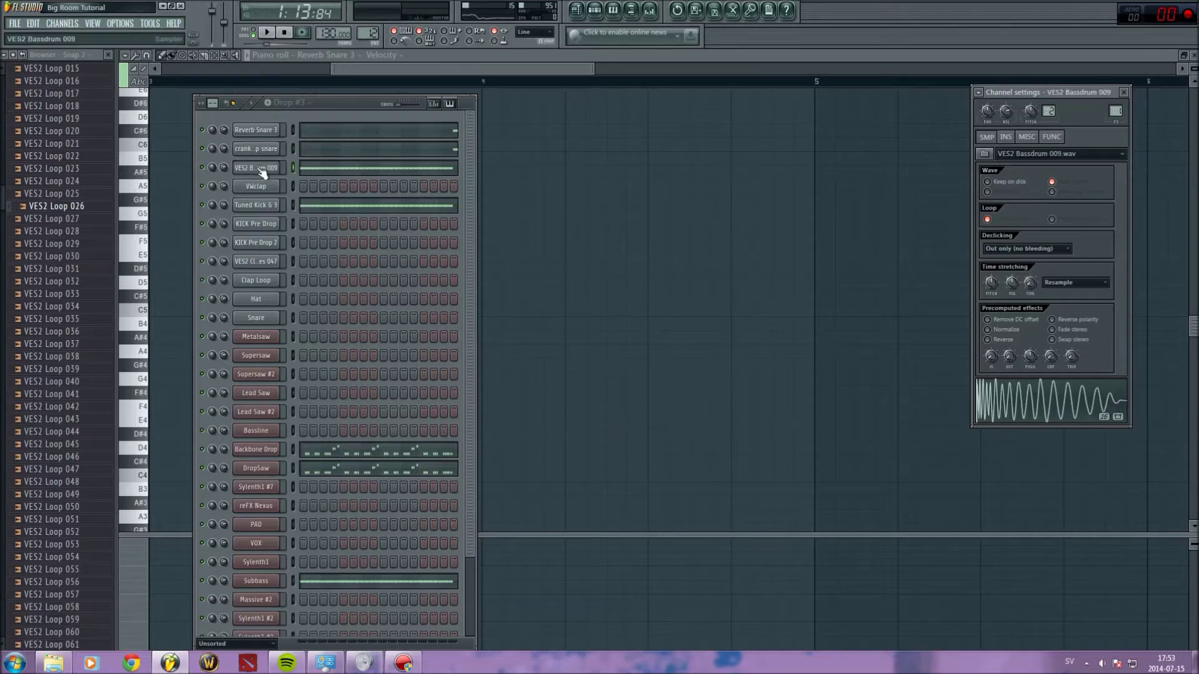
left_click(996, 400)
Open the Tuned Kick G 3 channel settings and preview its sample several times.
left_click(269, 209)
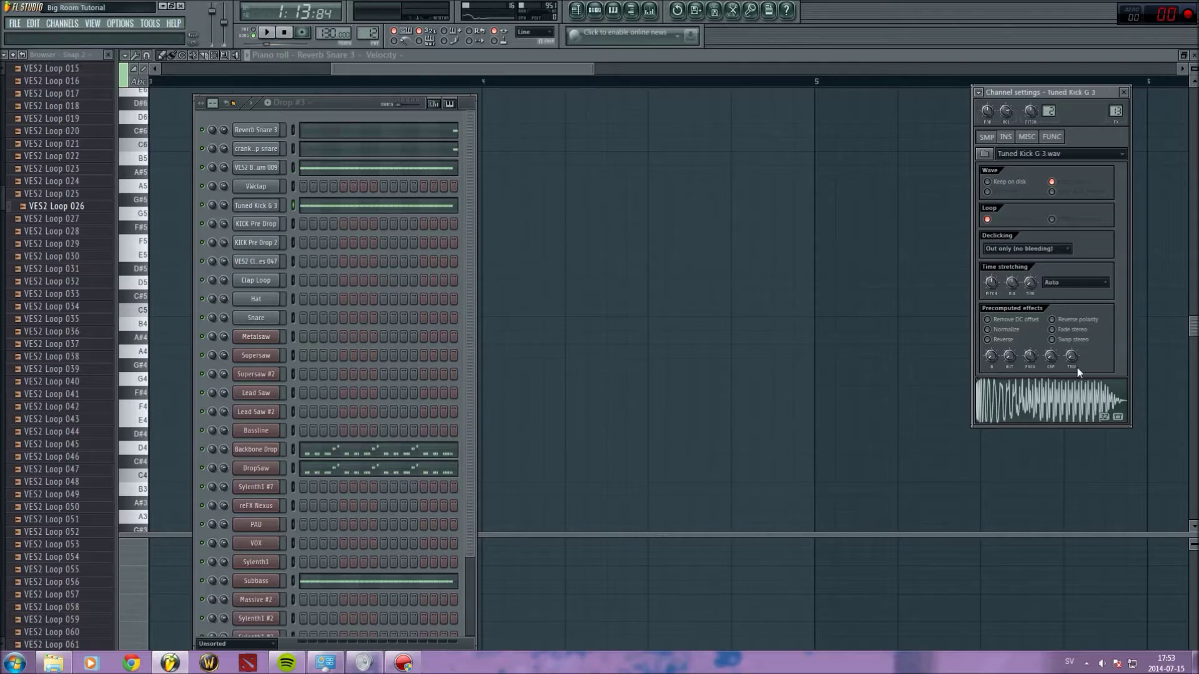
left_click(1041, 405)
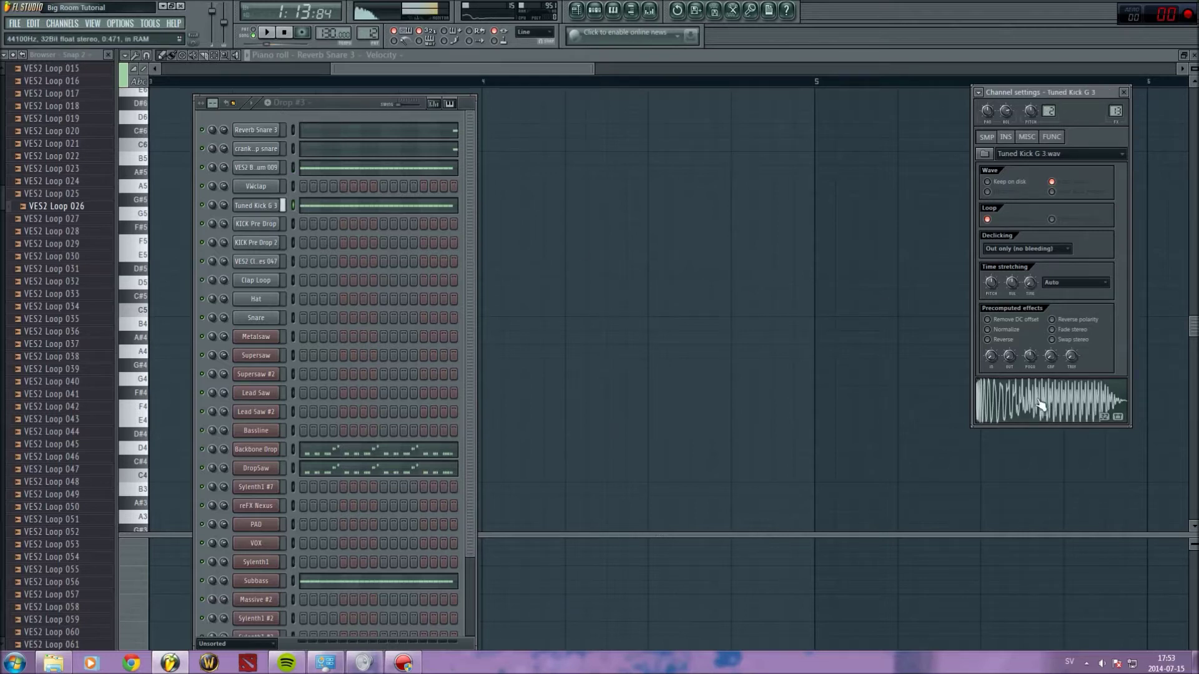
left_click(1041, 405)
left_click(1040, 404)
left_click(1041, 405)
left_click(1040, 405)
left_click(1041, 404)
Play test notes on the Backbone Drop, DropSaw and Subbass channels of the Drop #3 pattern.
left_click(291, 448)
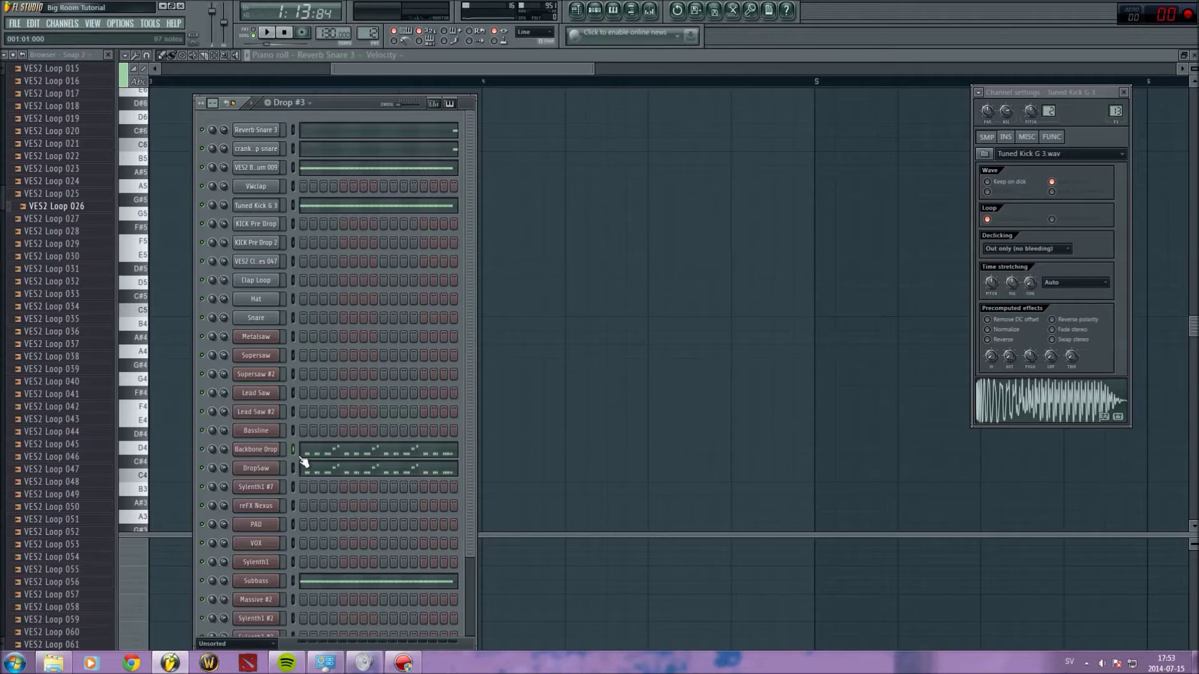
key("b")
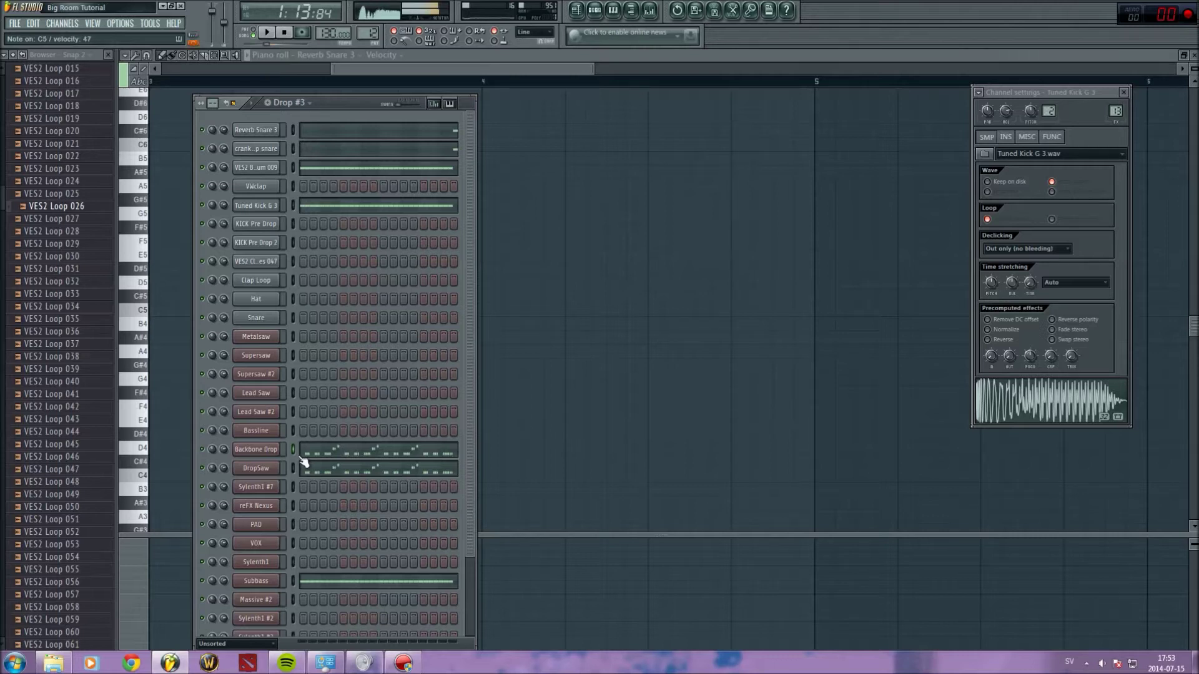
key("w")
key("b")
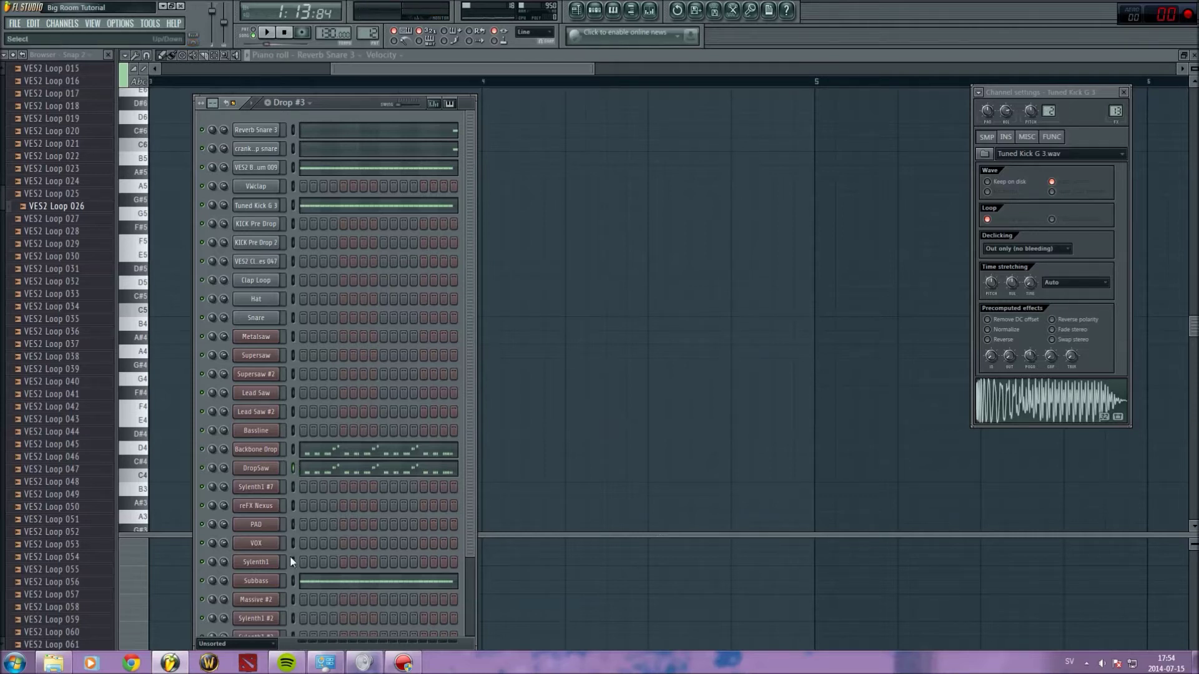
scroll(309, 525, "down", 4)
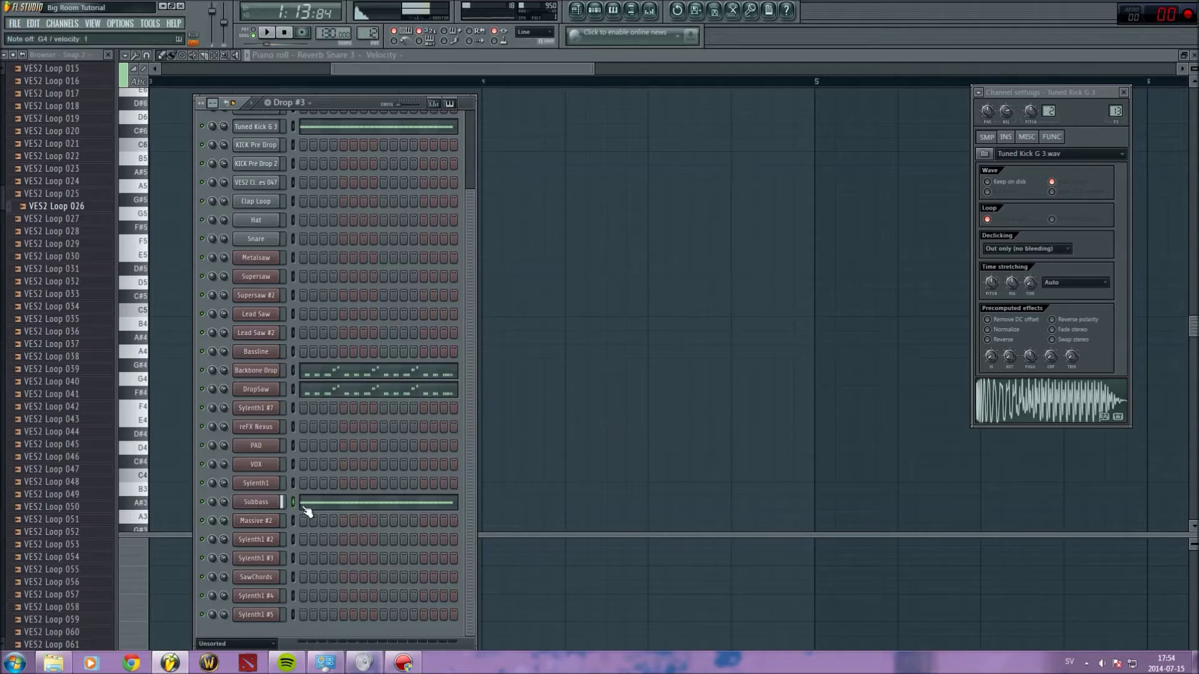
scroll(305, 504, "up", 4)
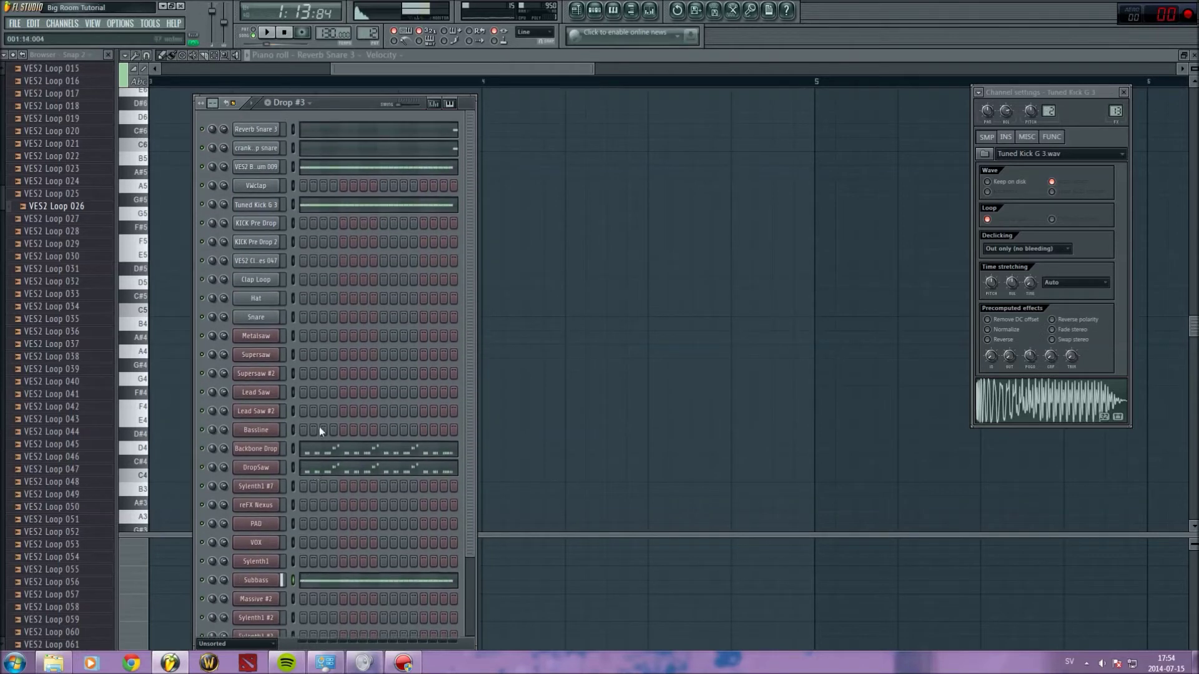
Return to the Tuned Kick G 3 channel and preview the kick again for comparison with the Subbass.
left_click(276, 207)
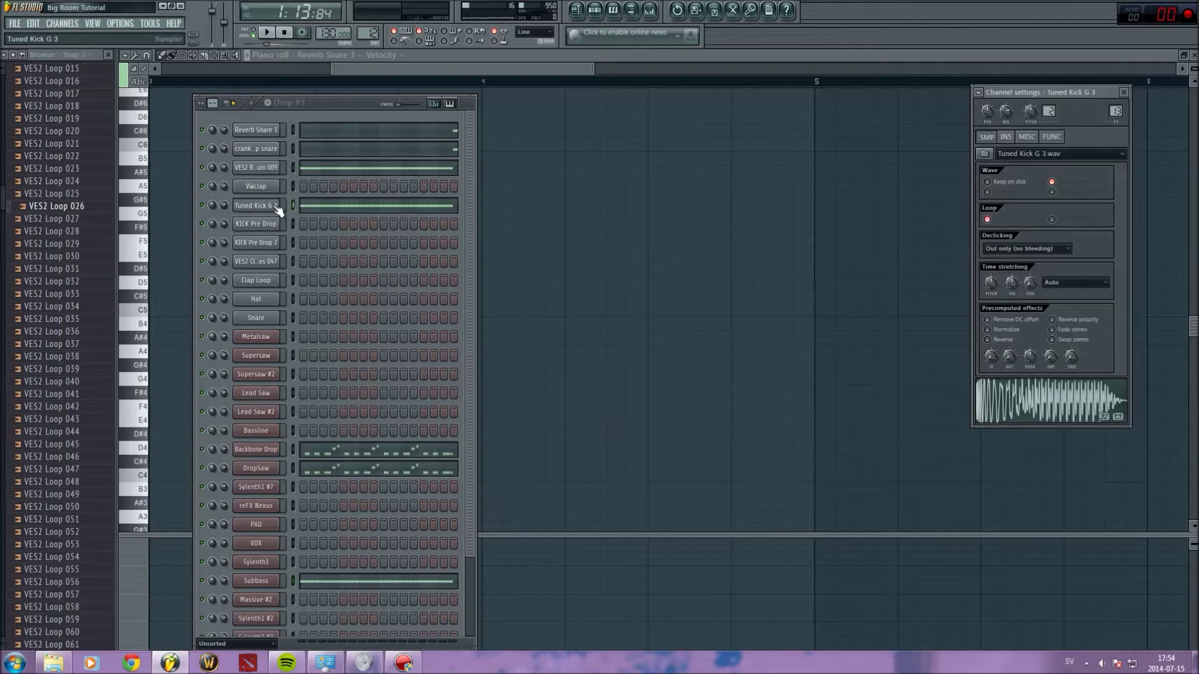
left_click(1021, 397)
left_click(1020, 398)
left_click(1020, 398)
left_click(1020, 398)
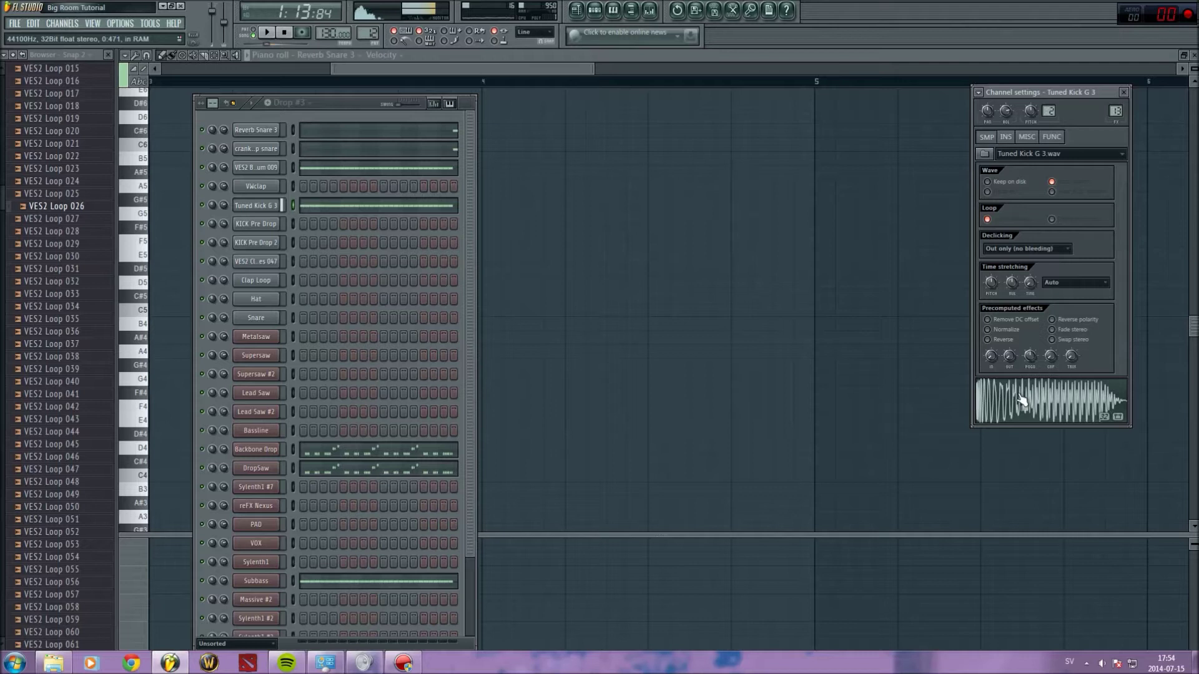
Examine the Fruity Parametric EQ 2 and Soundgoodizer effects on the crank it up snare's mixer track.
left_click(257, 150)
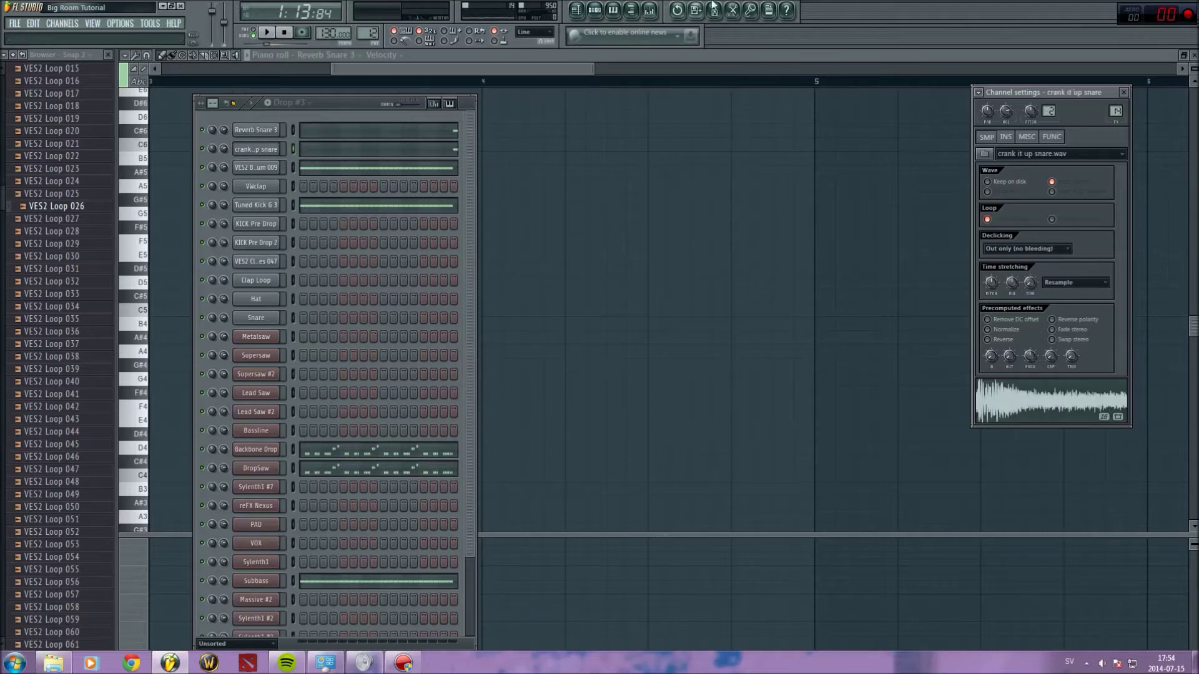
left_click(649, 10)
left_click(769, 161)
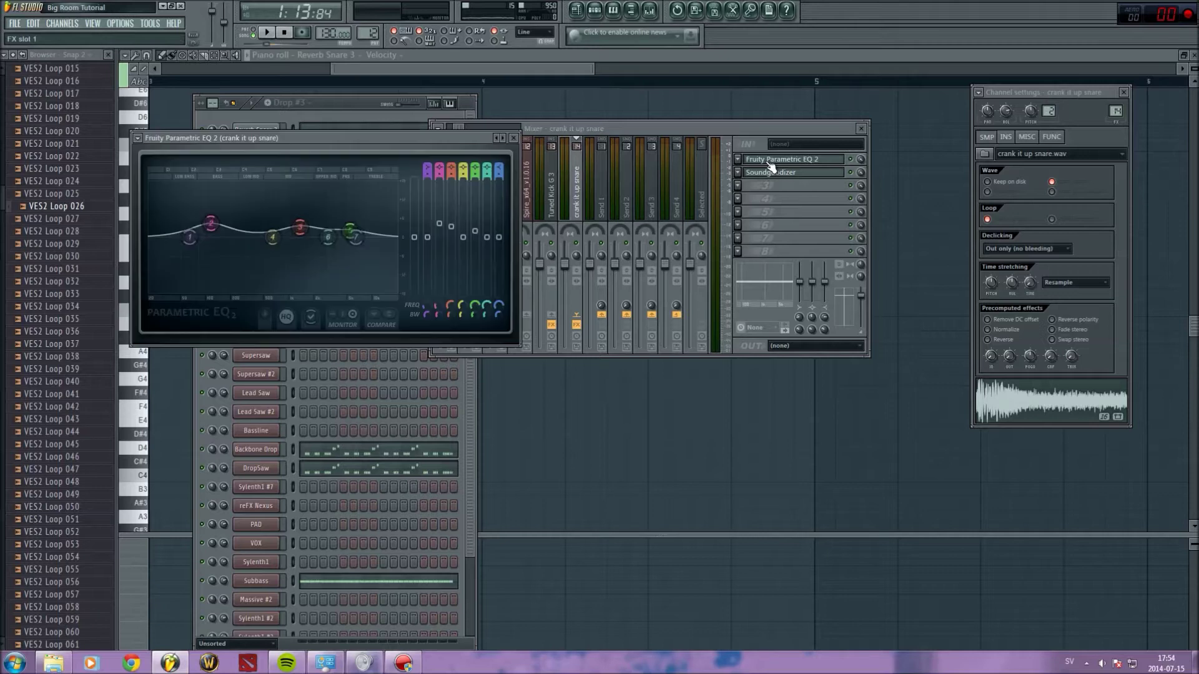
left_click(772, 176)
left_click(774, 164)
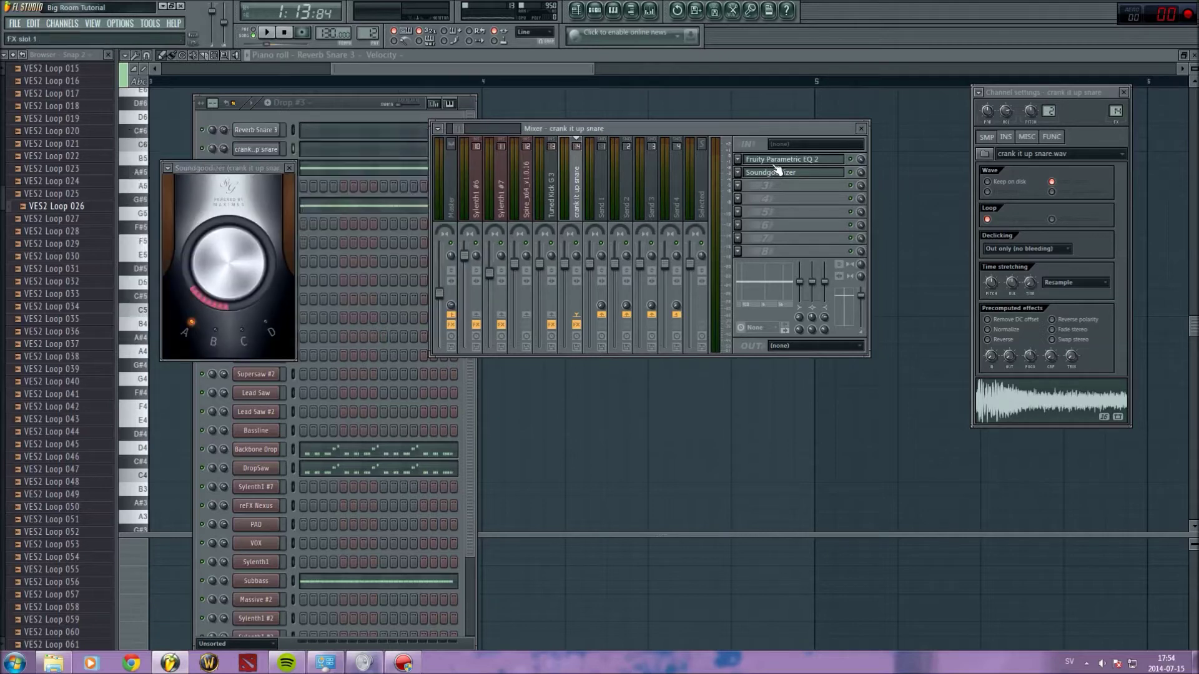
left_click(775, 164)
left_click(775, 174)
left_click(778, 162)
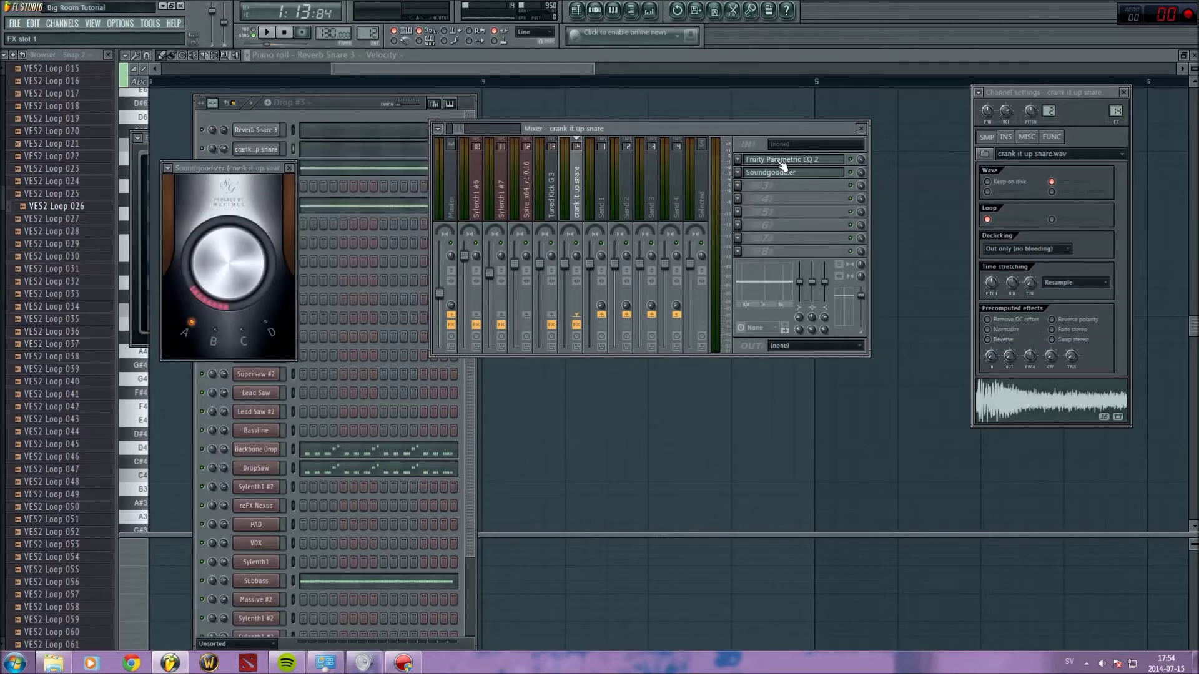
left_click(778, 161)
left_click(779, 174)
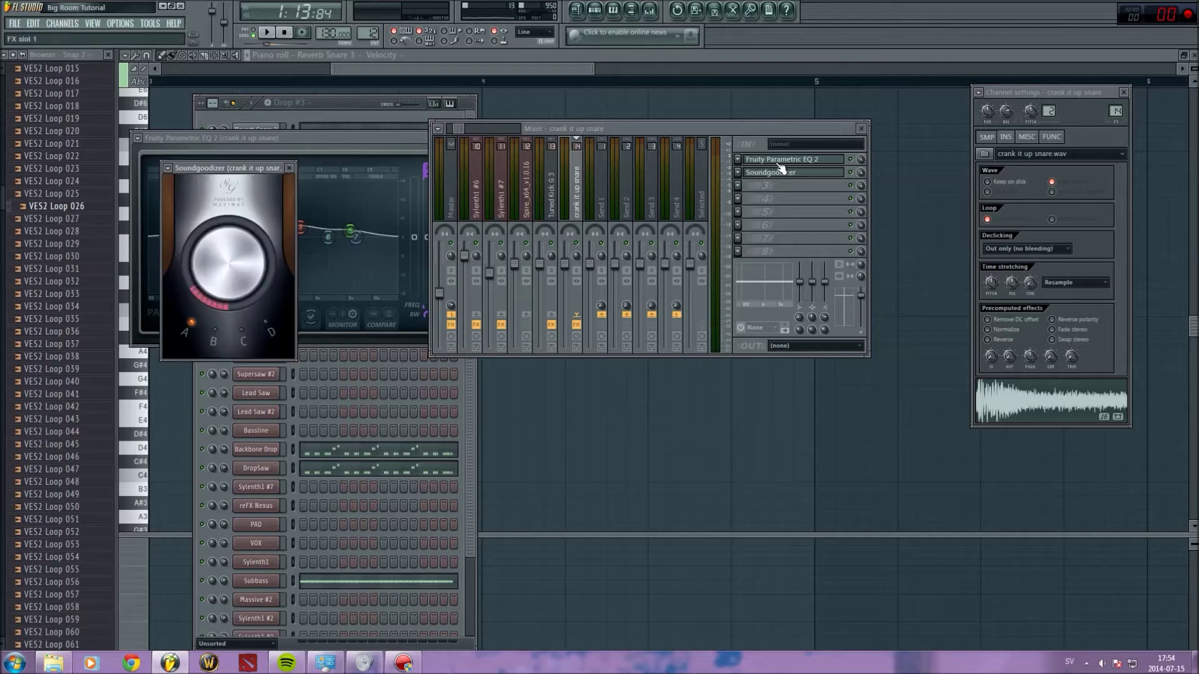
left_click(778, 162)
left_click(777, 162)
left_click(779, 174)
left_click_drag(328, 237, 333, 233)
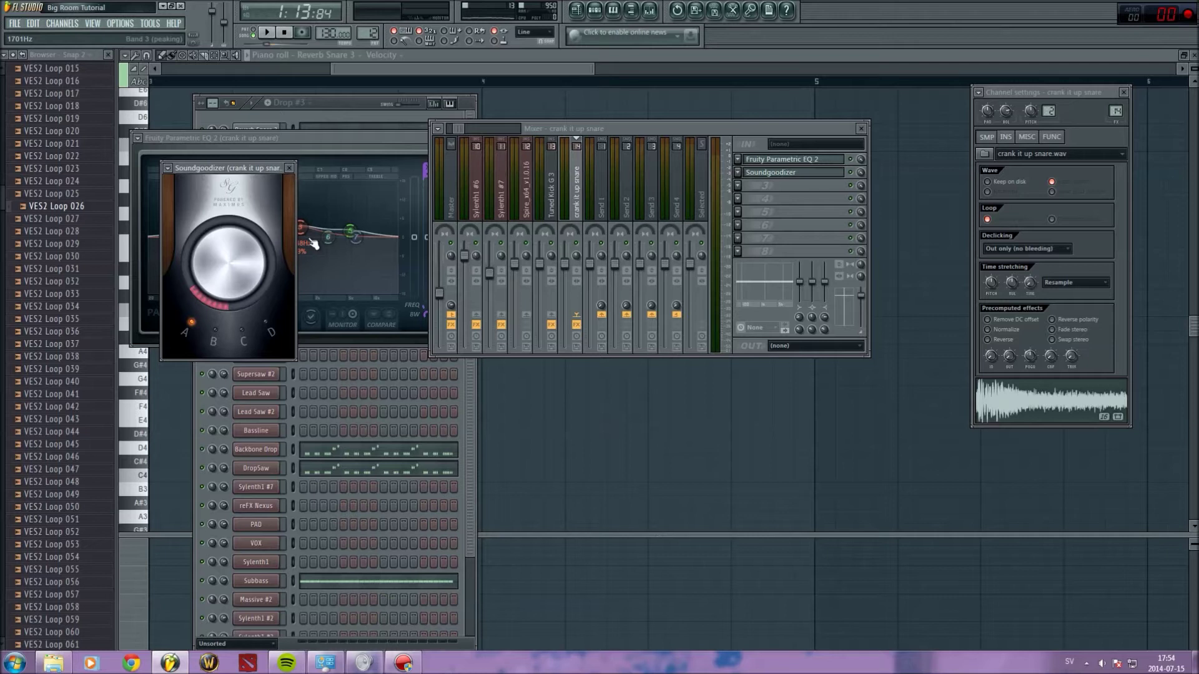
left_click_drag(312, 241, 282, 213)
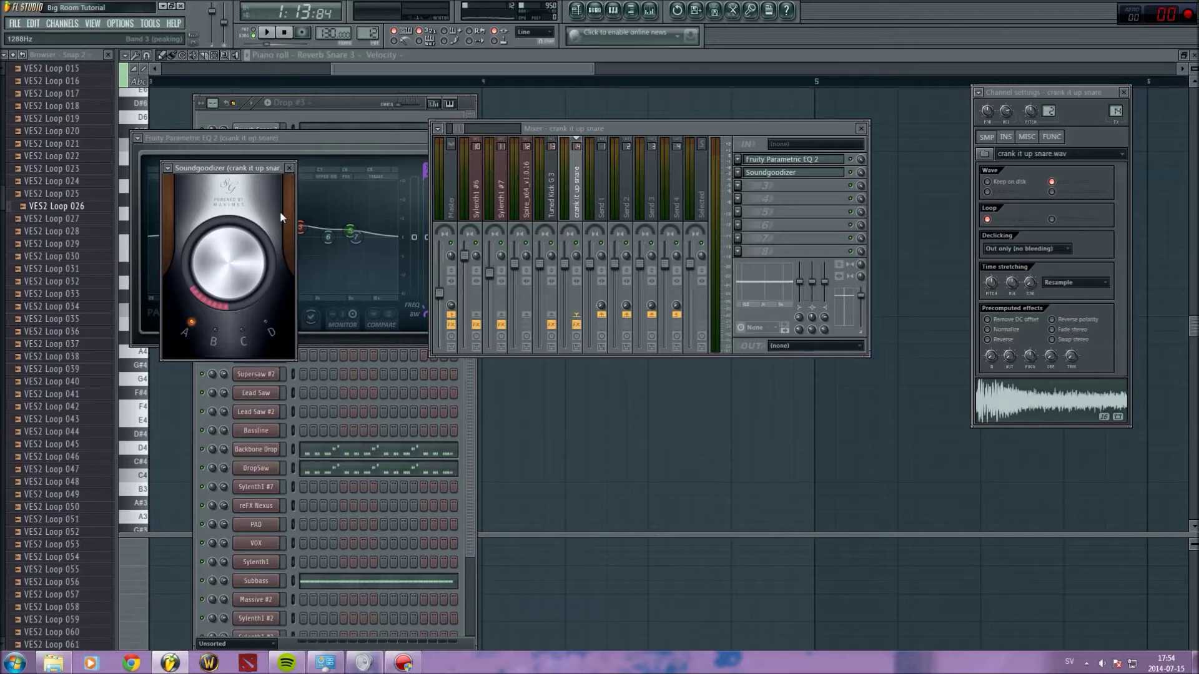
Open the VES2 Bassdrum 009 channel and examine the Fruity Parametric EQ 2 bands on its mixer track.
left_click(325, 105)
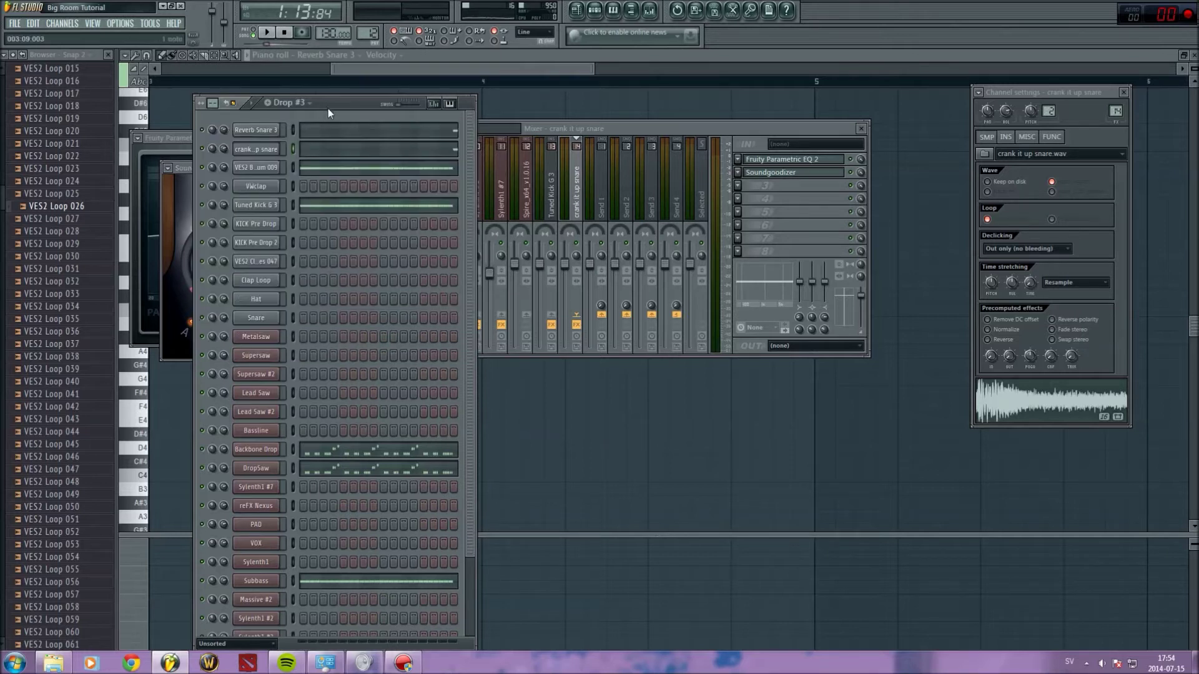
left_click(280, 174)
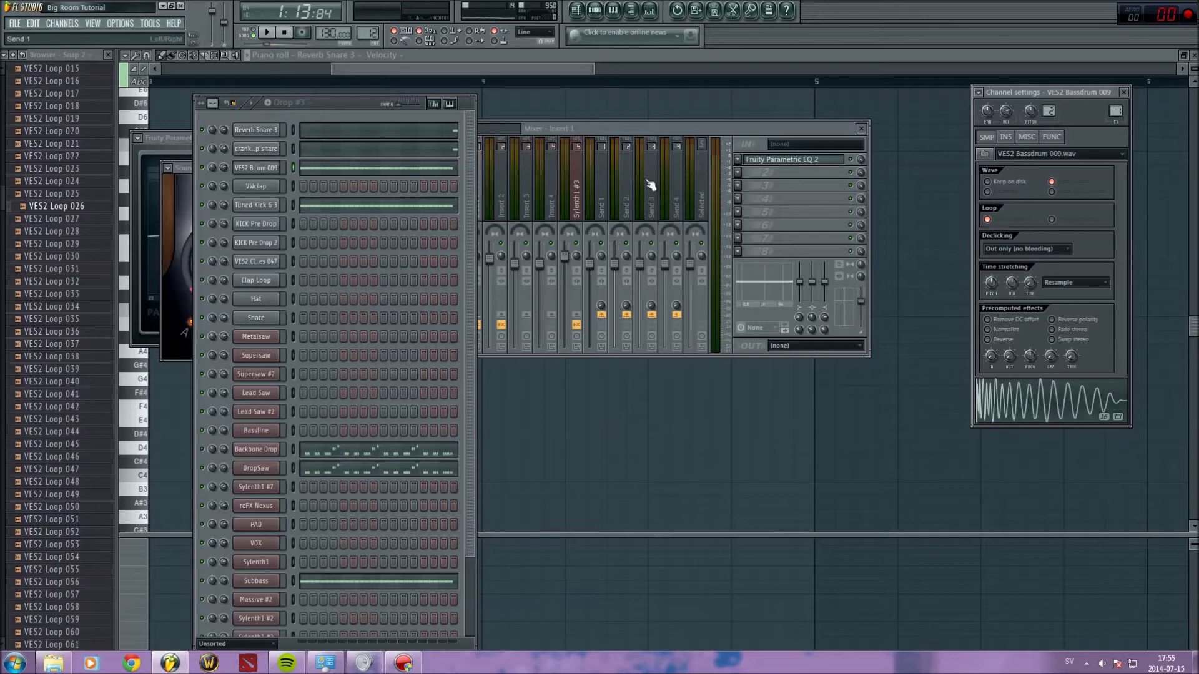
left_click(781, 159)
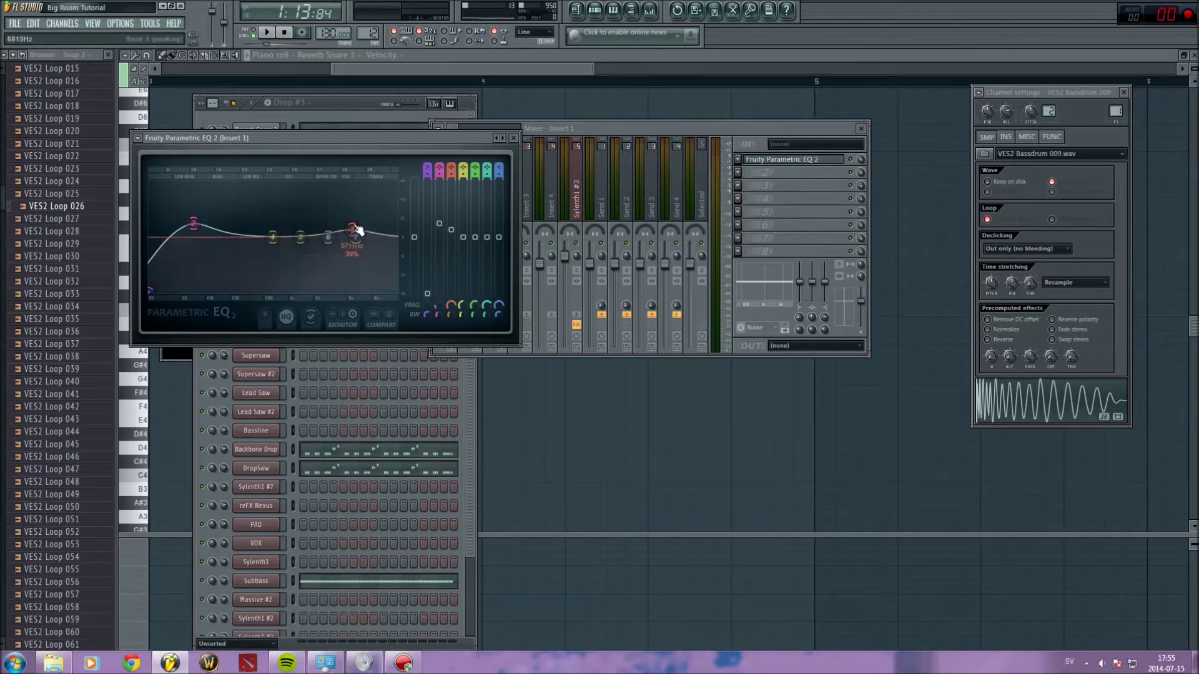
mouse_move(300, 237)
left_mouse_down()
mouse_move(294, 251)
mouse_move(299, 238)
left_mouse_up()
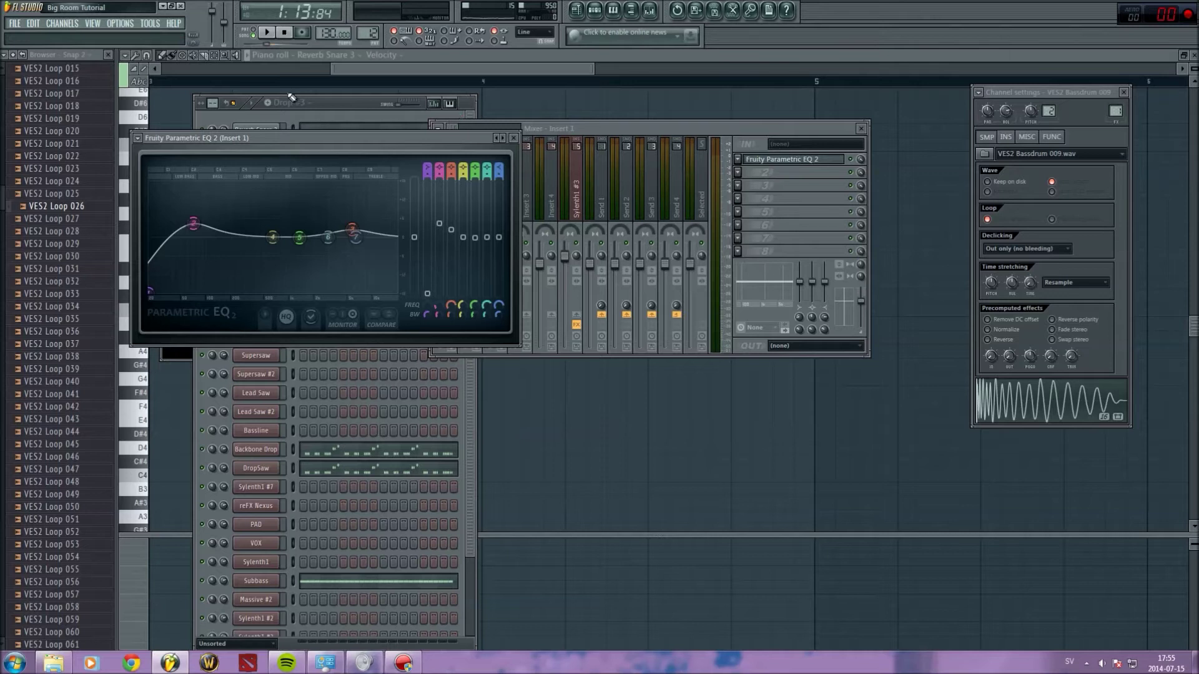
Preview the Tuned Kick G 3 channel and open the Fruity Parametric EQ 2 on its mixer track.
left_click(348, 107)
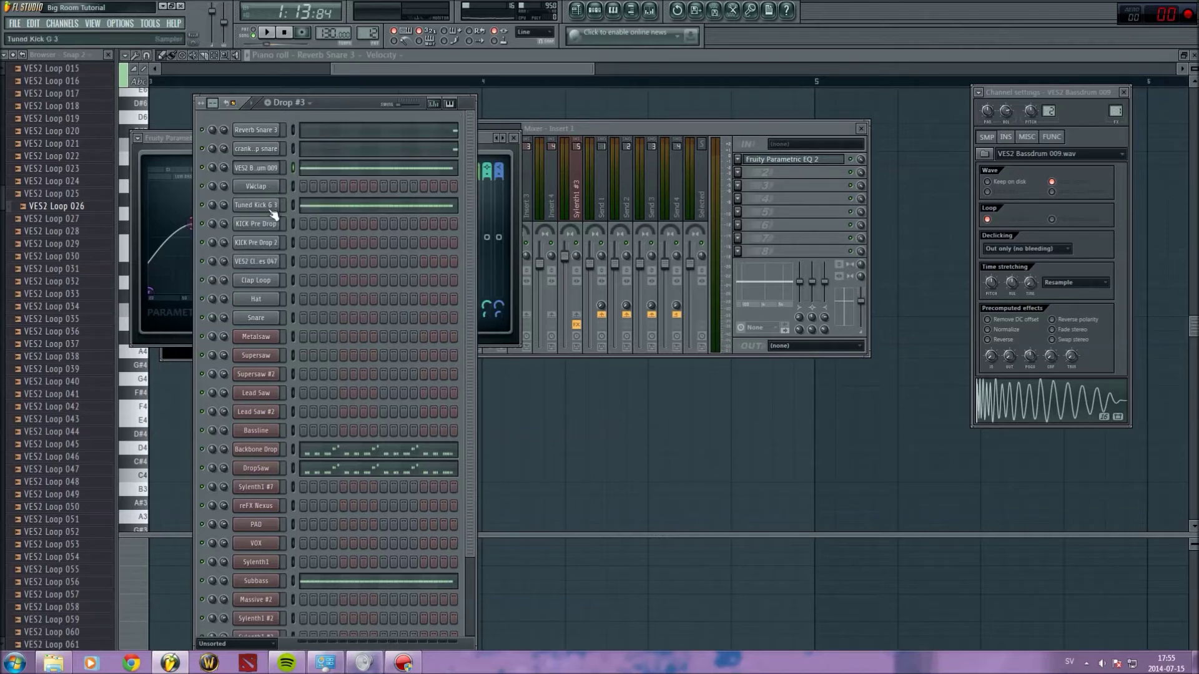
left_click(293, 205)
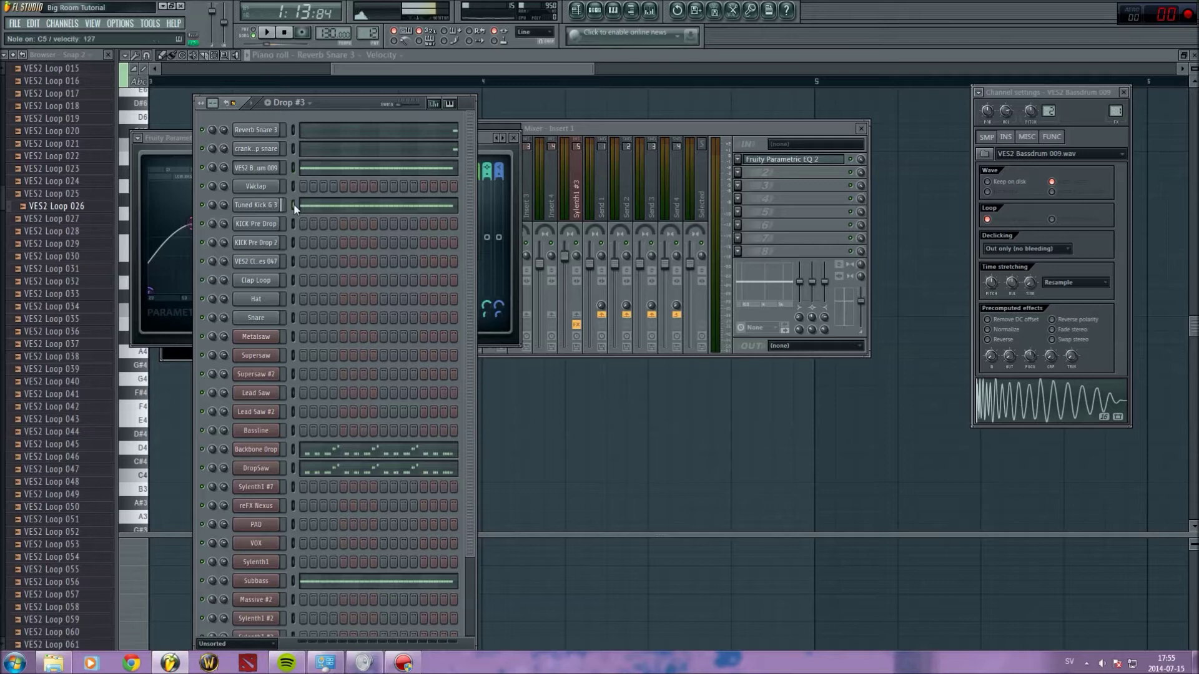
left_click(273, 207)
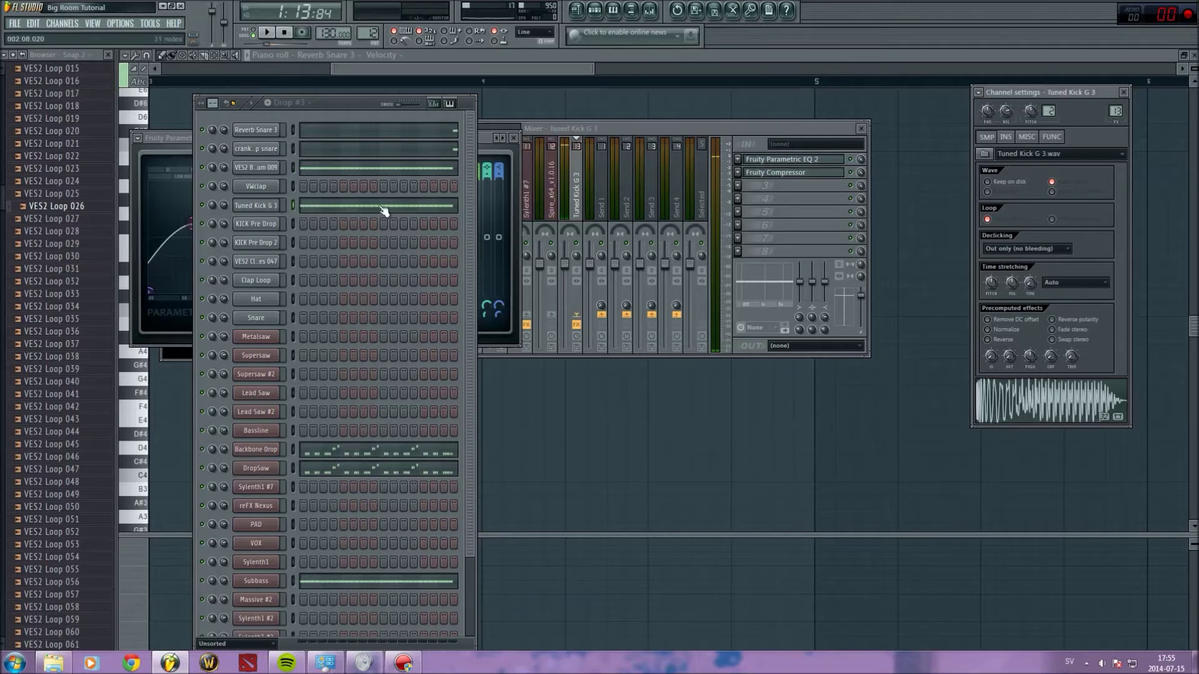
left_click(758, 159)
Trigger the tuned kick repeatedly while examining its frequency content and the boosted bands in the EQ.
key("q")
key("q")
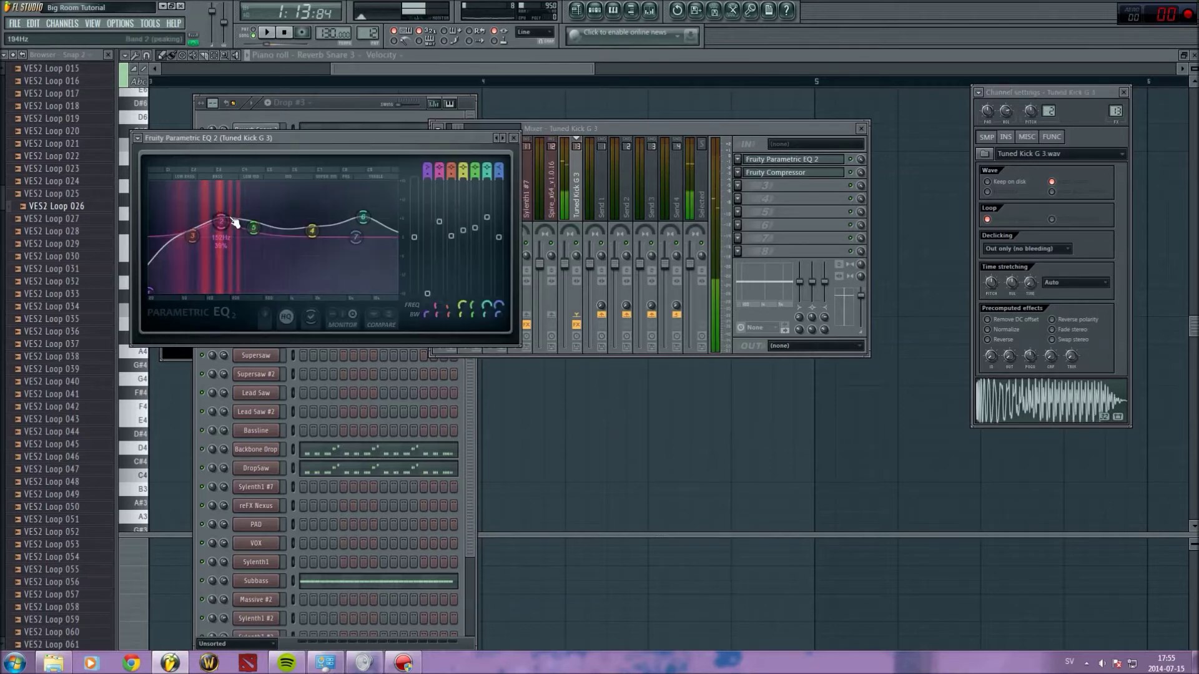
key("q")
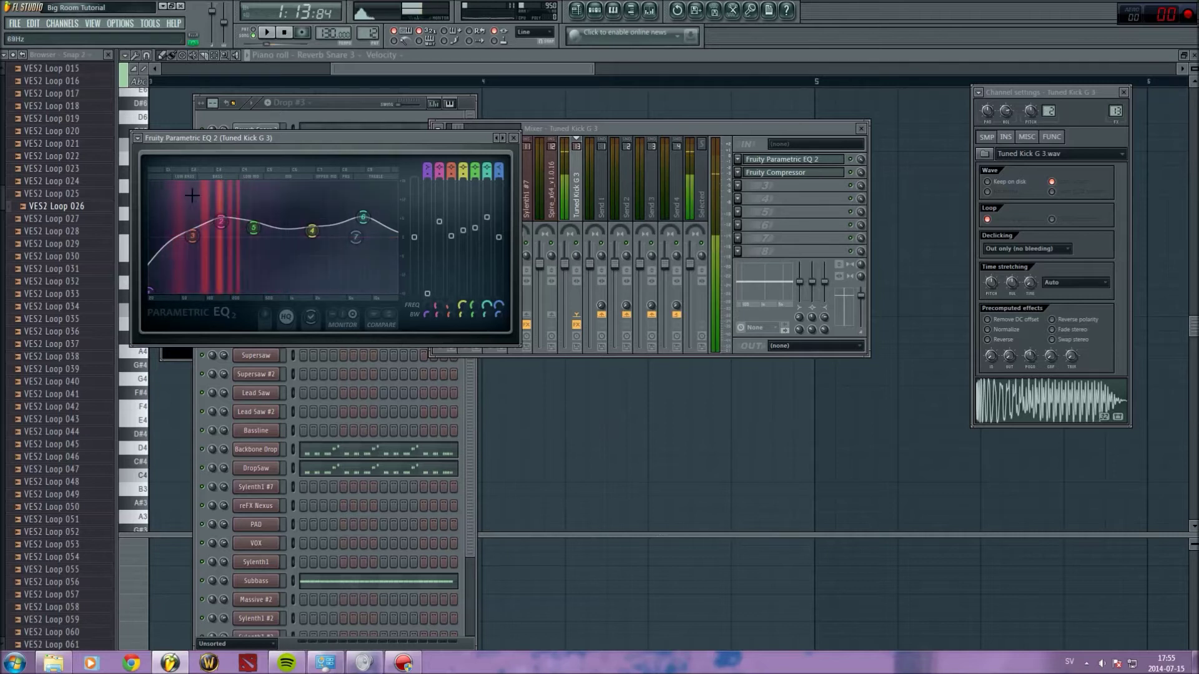
key("q")
key("q")
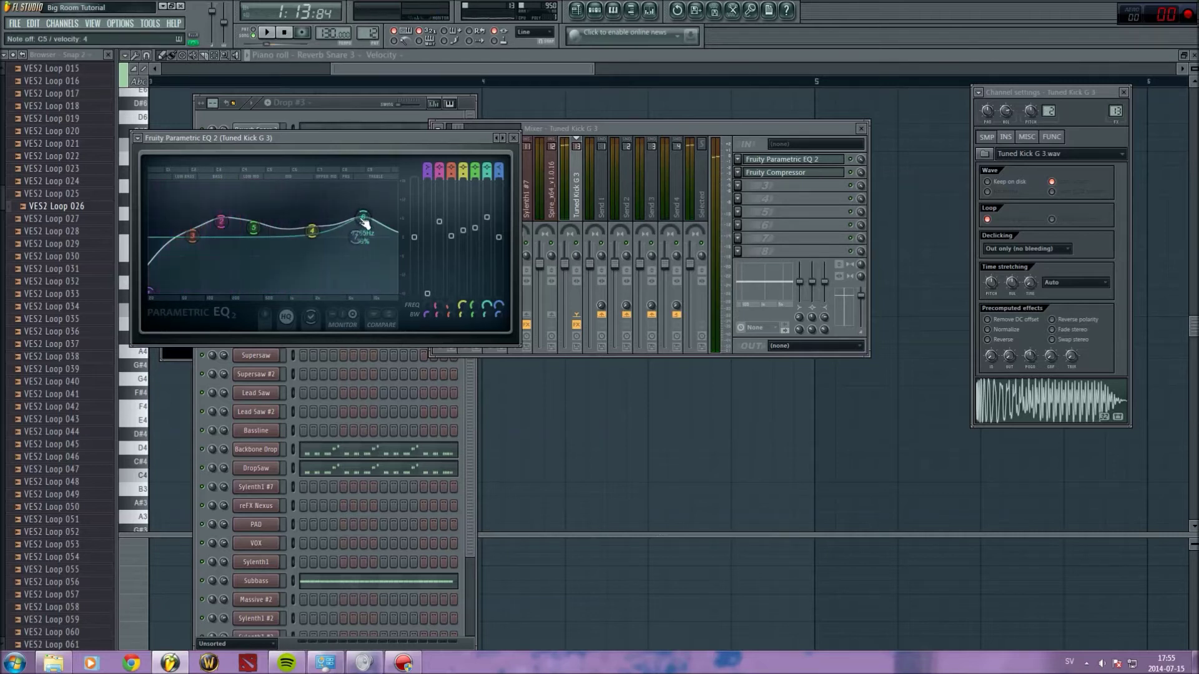
key("q")
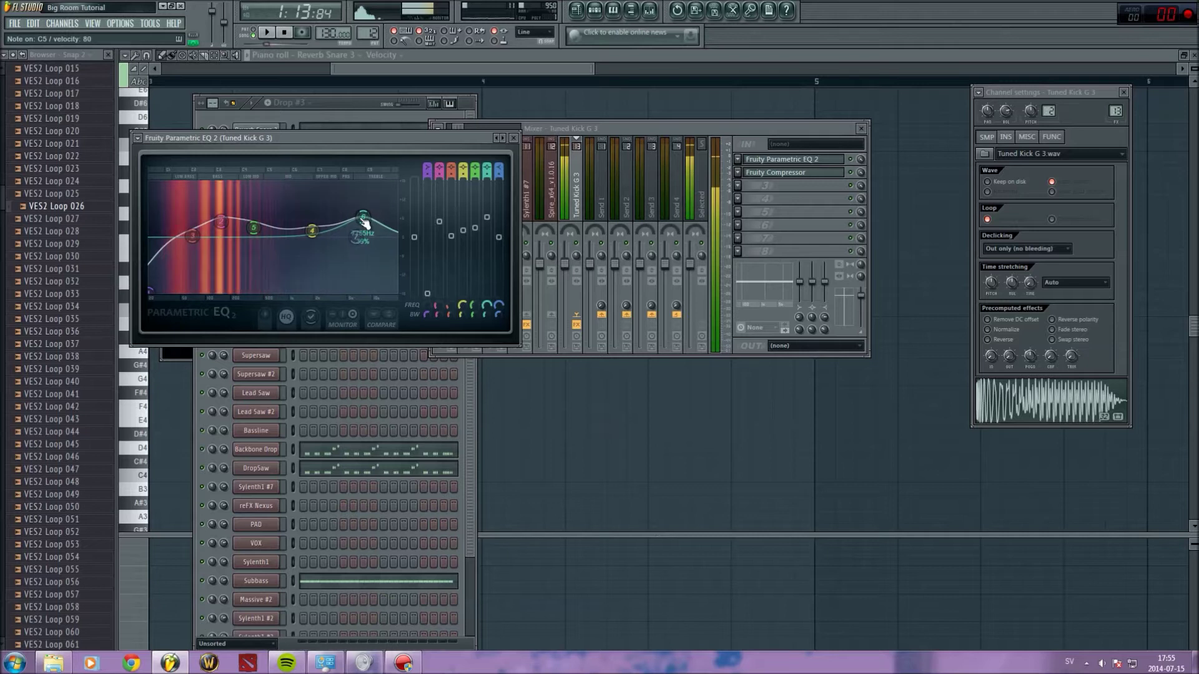
key("q")
key("q")
key("q")
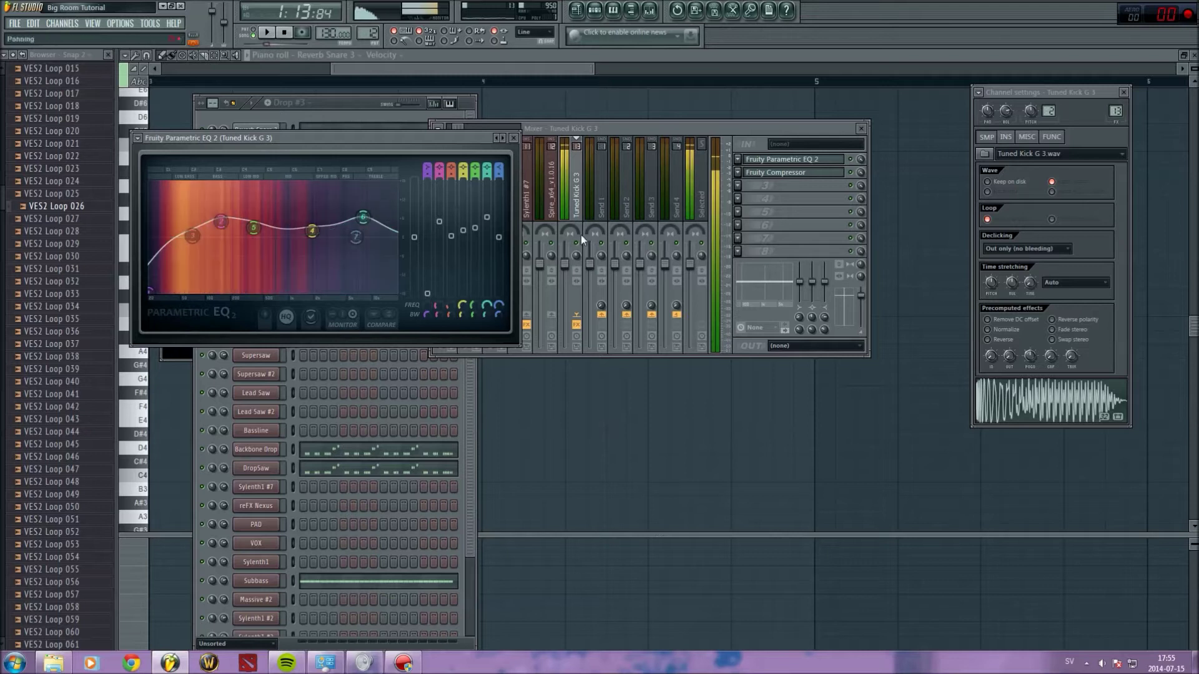
Return to the Tuned Kick G 3 channel in the Drop #3 pattern and examine its time-stretching pitch control.
left_click(342, 106)
left_click(268, 206)
left_click(269, 205)
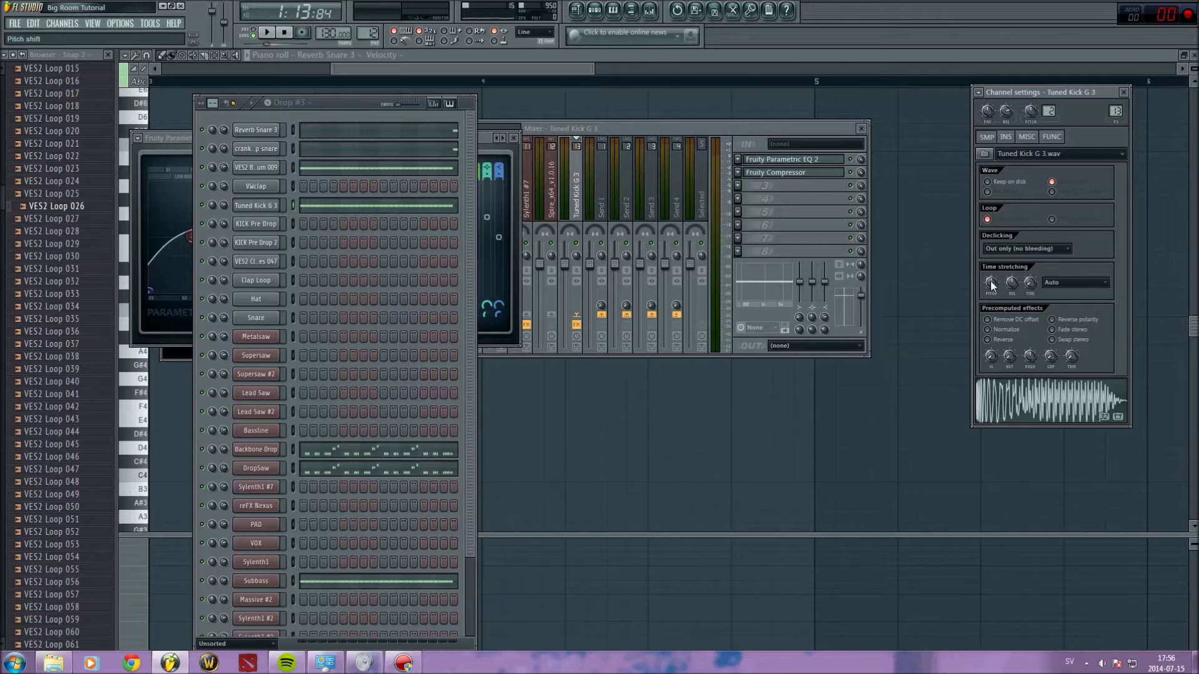
Play the G4 root note in the Backbone Drop piano roll and reopen the Tuned Kick G 3 channel settings to check its pitch.
left_click(367, 459)
left_click(140, 336)
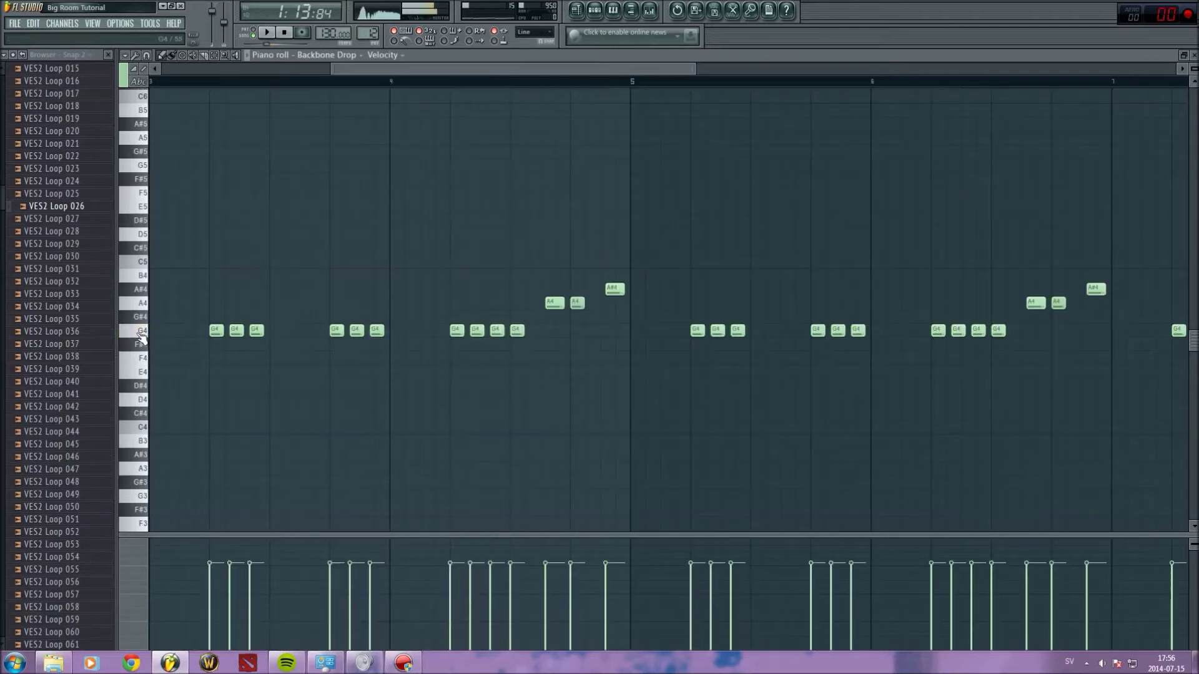
left_click(595, 10)
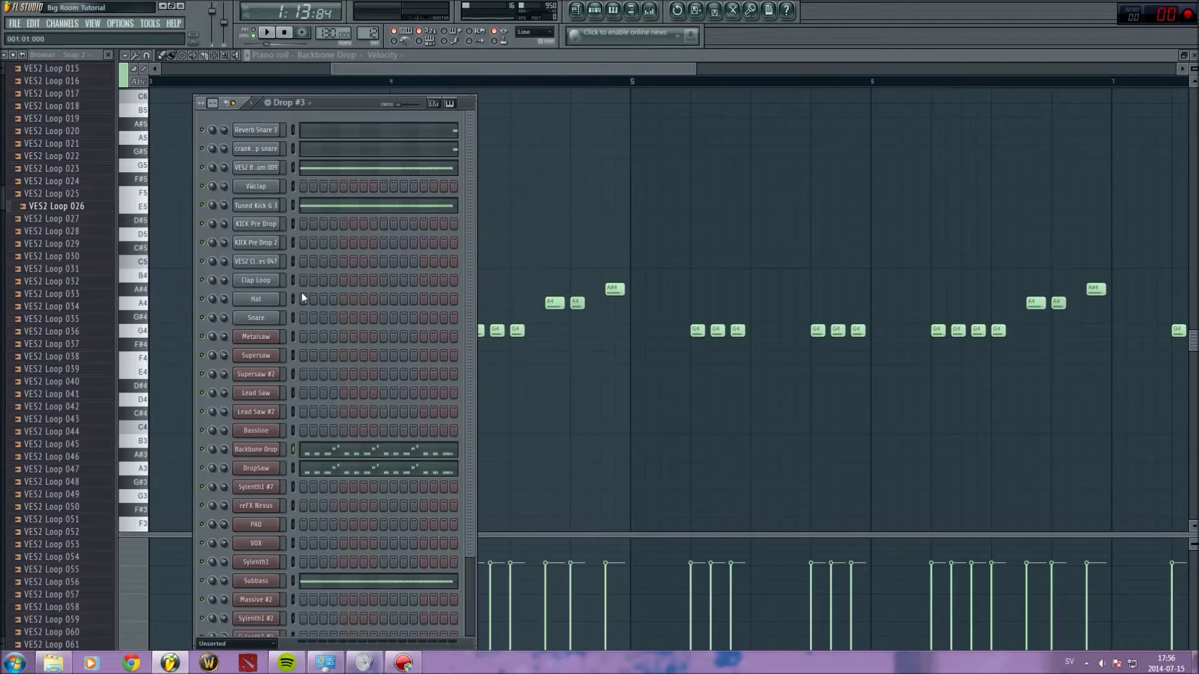
left_click(280, 209)
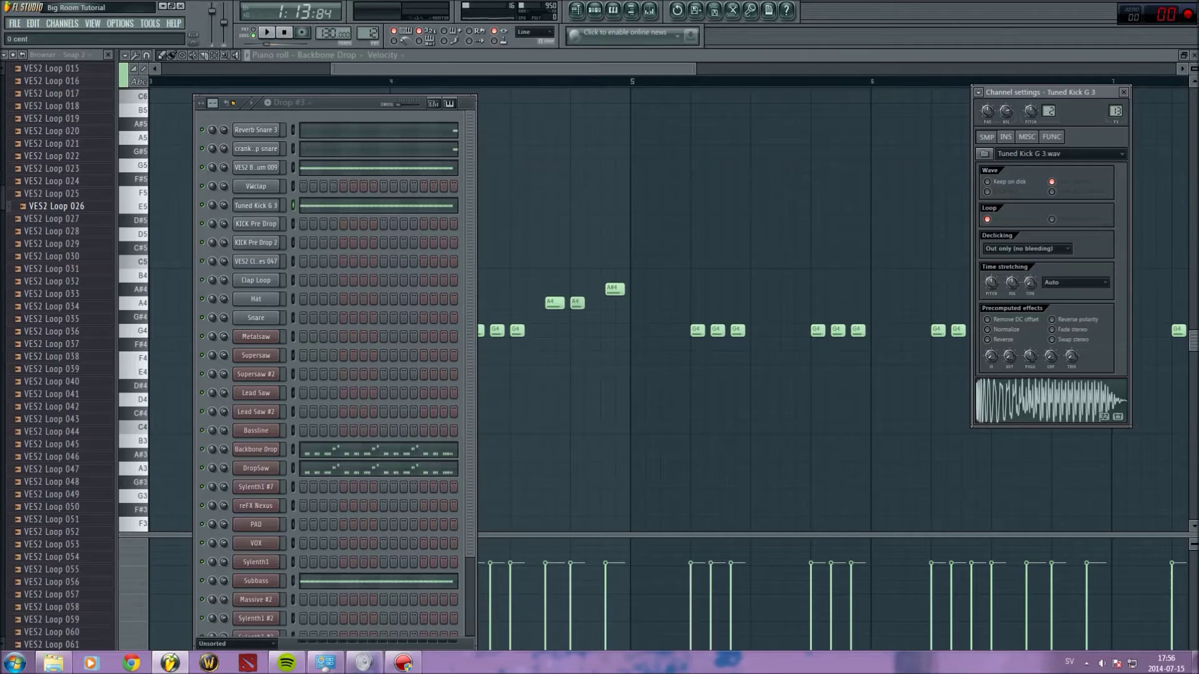
Close the open windows and play G4 and E4 on the Backbone Drop piano roll keyboard for comparison.
key("F12")
left_click(134, 336)
left_click(134, 375)
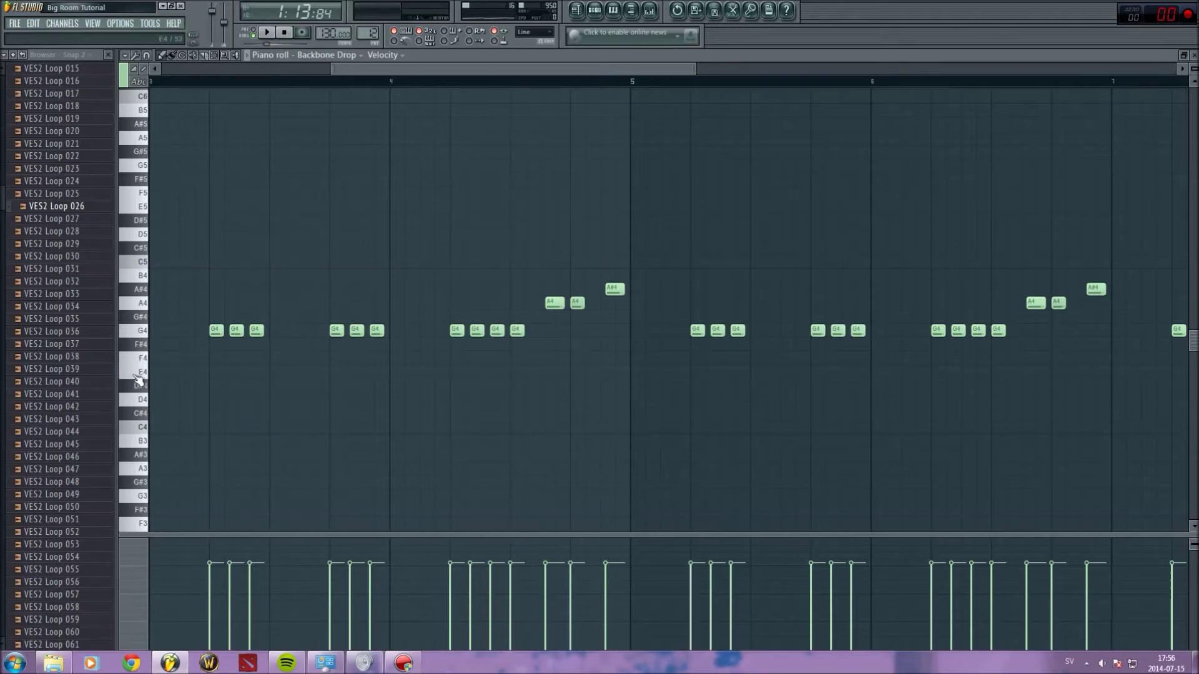
Open the Backbone Drop synth and examine the Fruity Parametric EQ 2 on its mixer track while playing a test note.
key("F6")
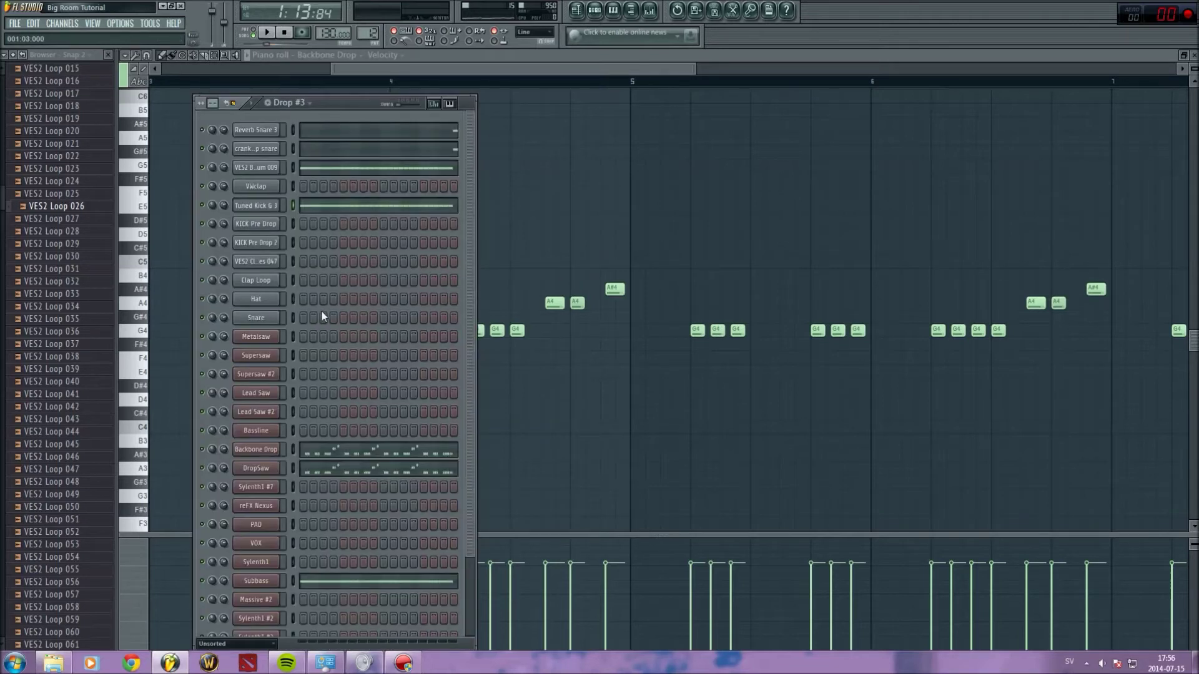
left_click(278, 452)
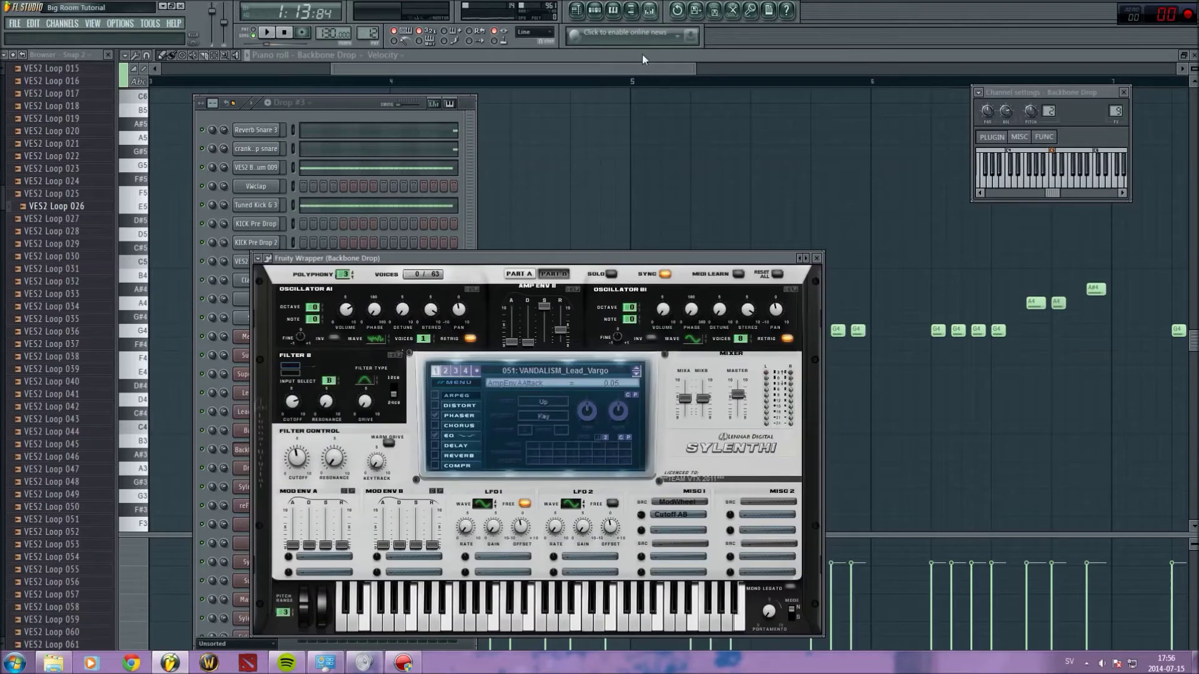
key("F9")
left_click_drag(617, 128, 548, 211)
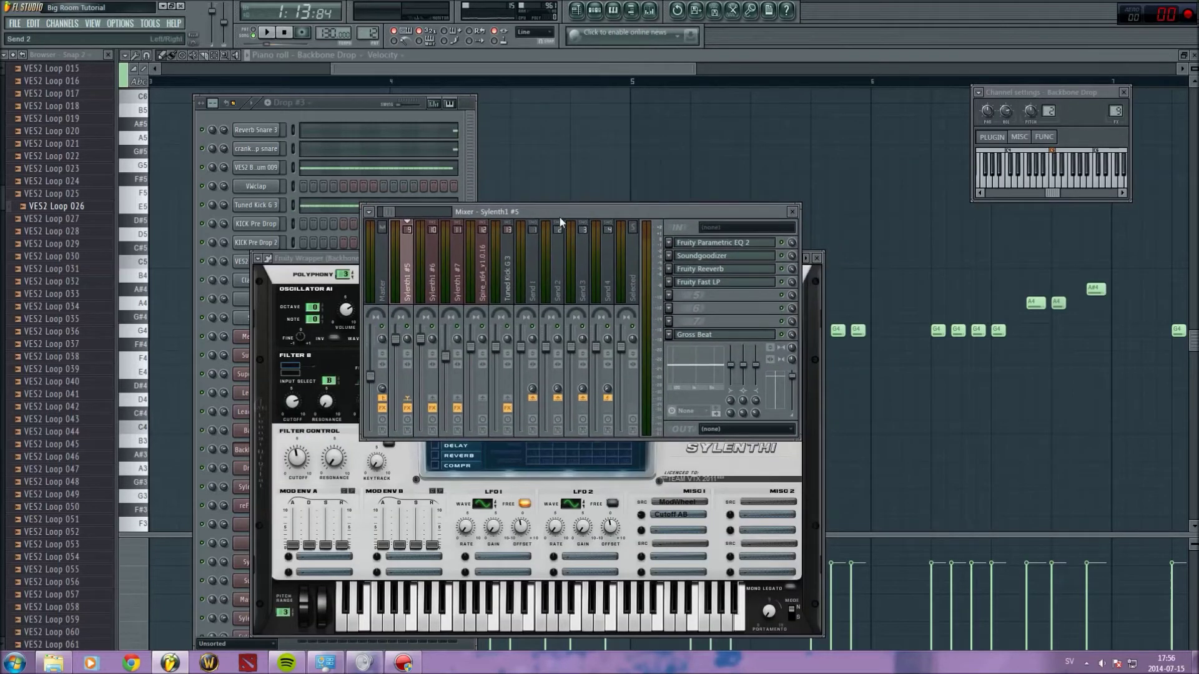
left_click(723, 247)
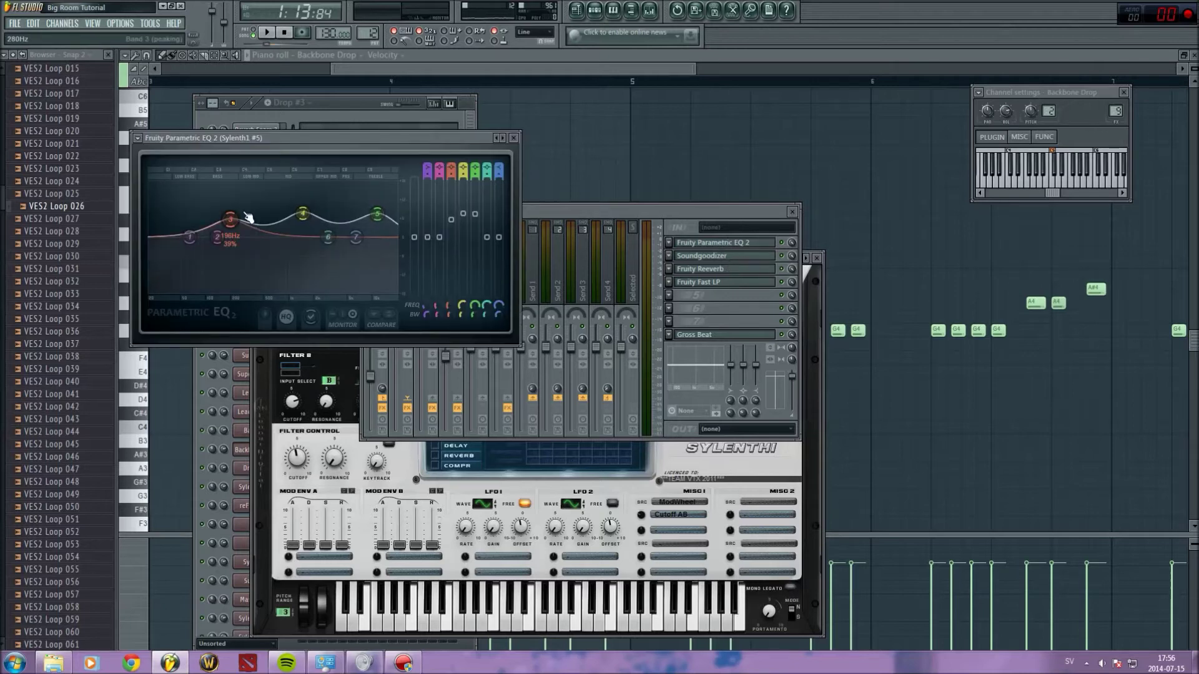
key("b")
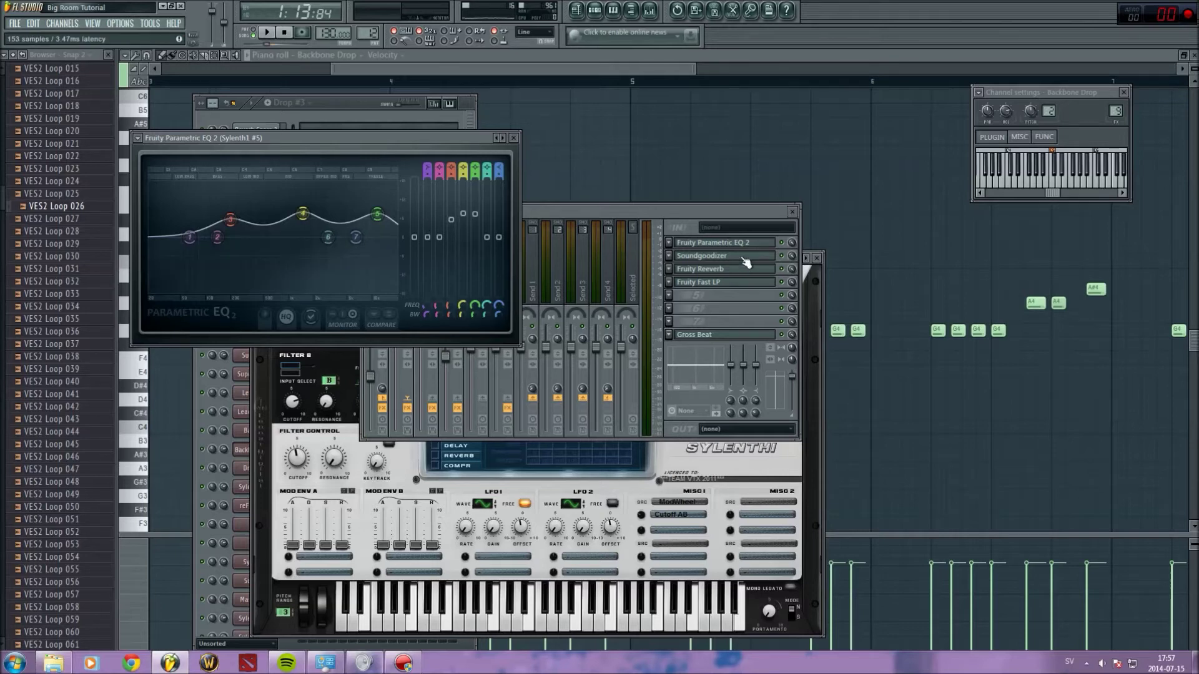
Examine the effect slots on the Master track and return to the Sylenth1 #5 mixer track.
left_click(695, 211)
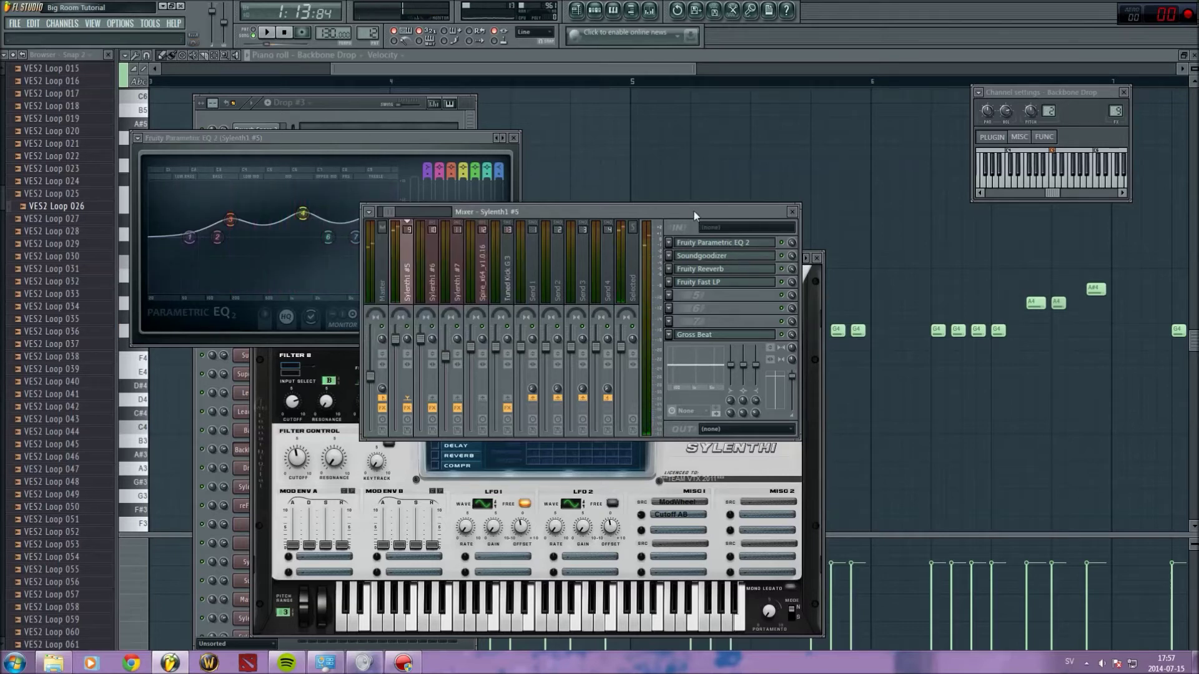
left_click(380, 267)
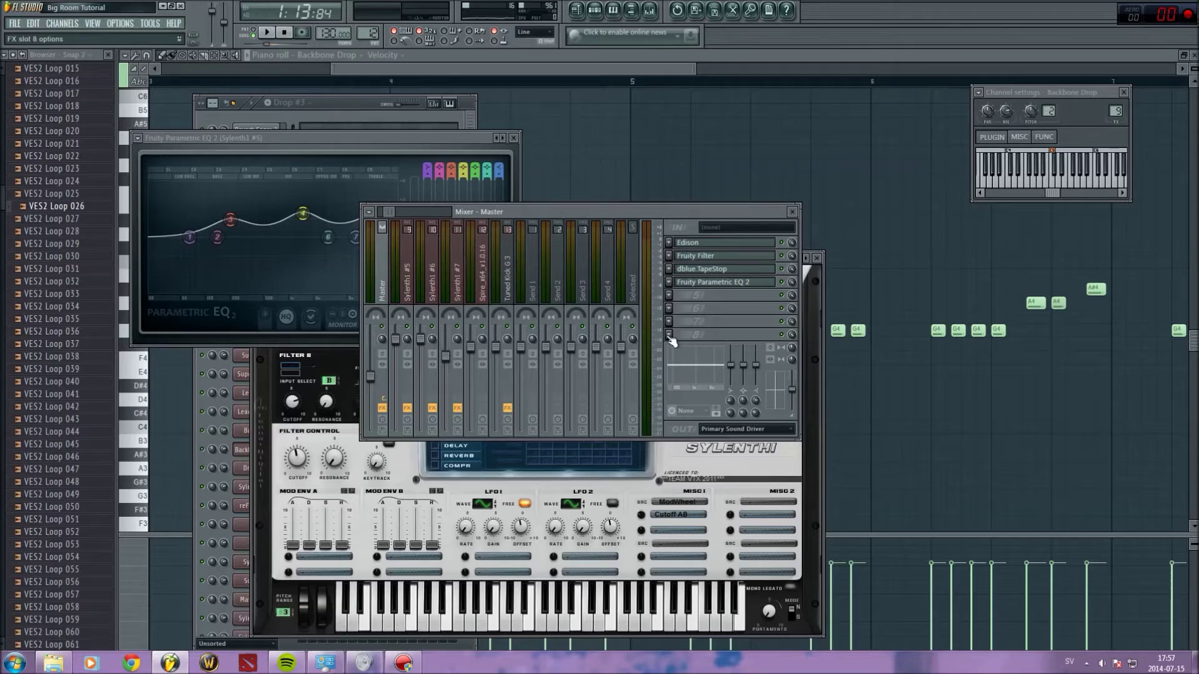
left_click(415, 292)
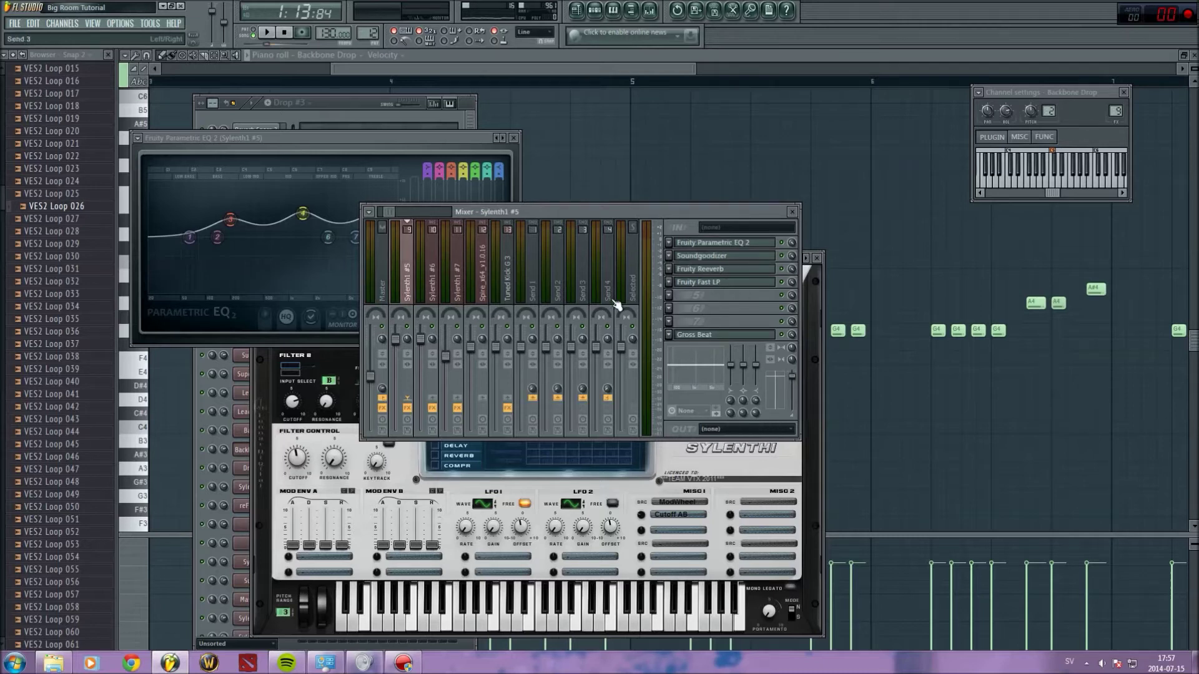
Examine the Soundgoodizer, Fruity Reeverb and Fruity Fast LP effects on the Sylenth1 #5 track, closing Fruity Fast LP.
left_click(717, 261)
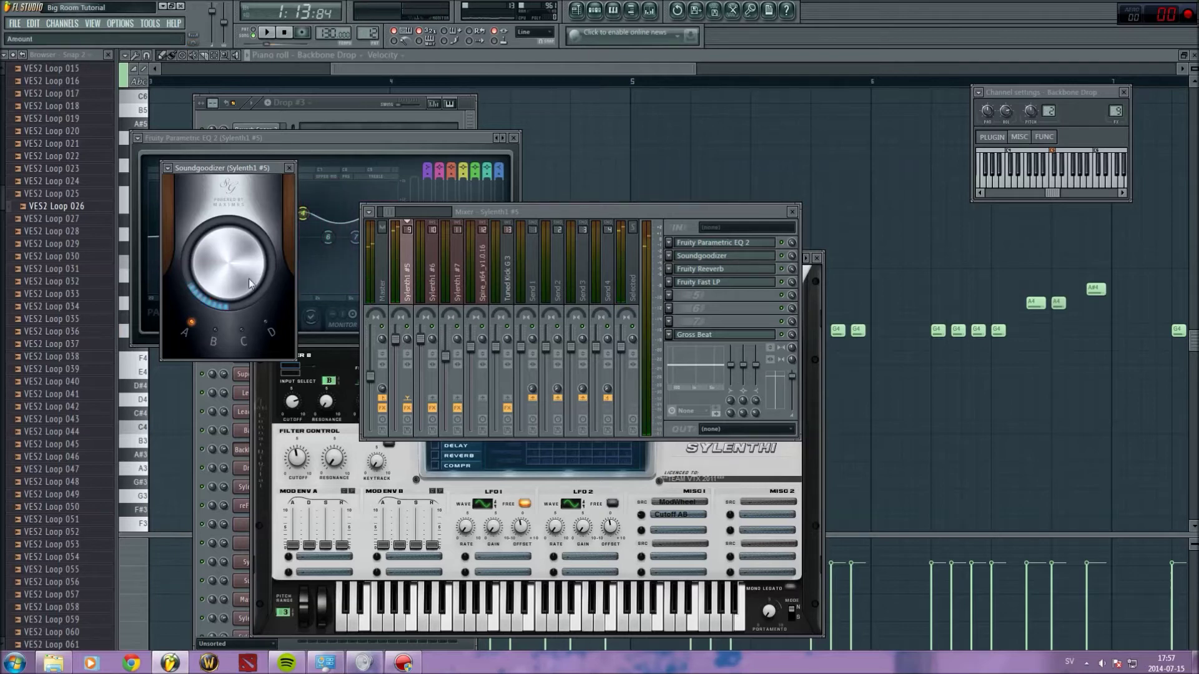
left_click(698, 269)
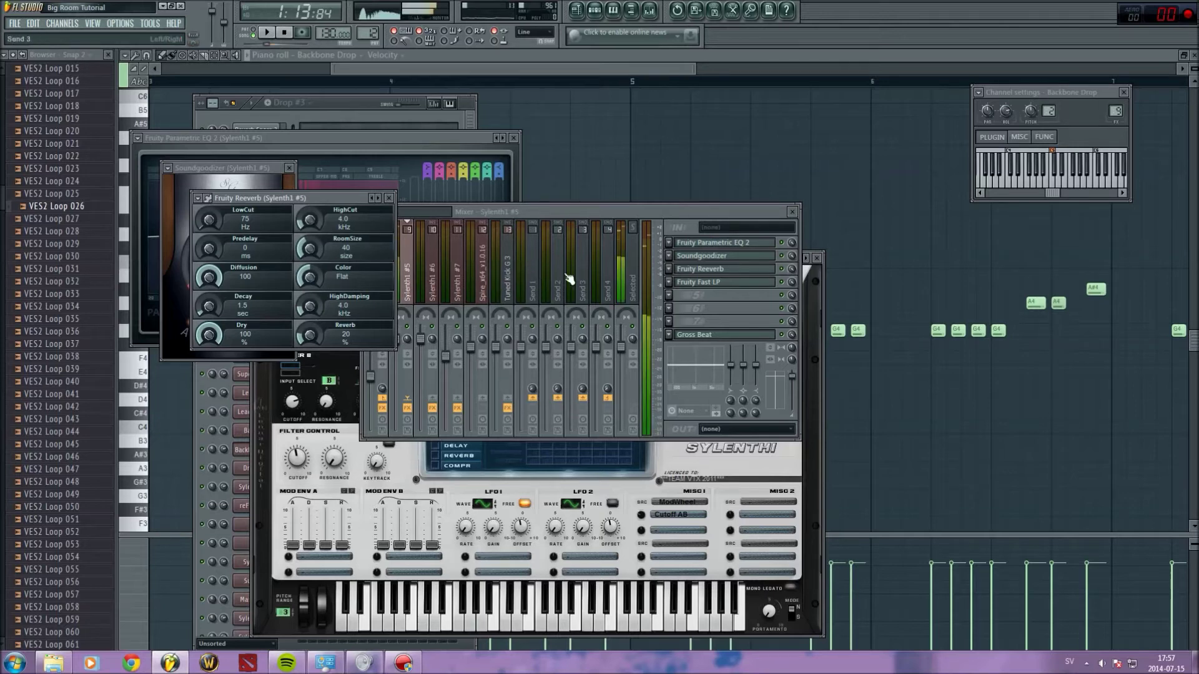
left_click(702, 284)
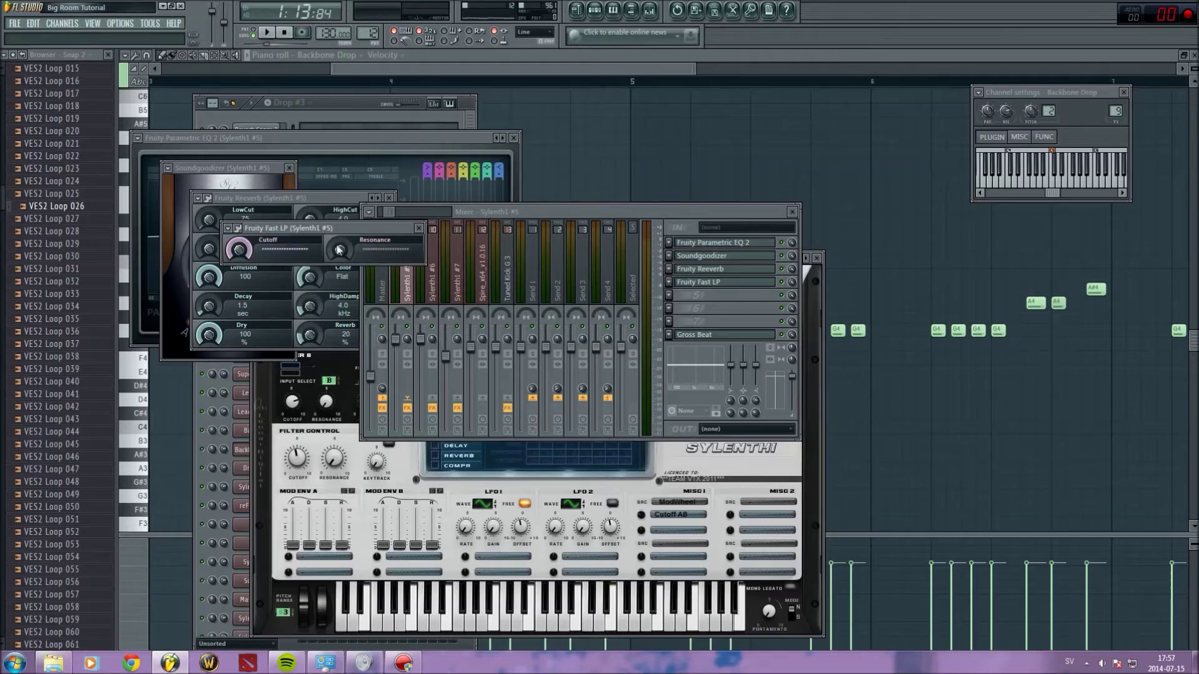
left_click(703, 290)
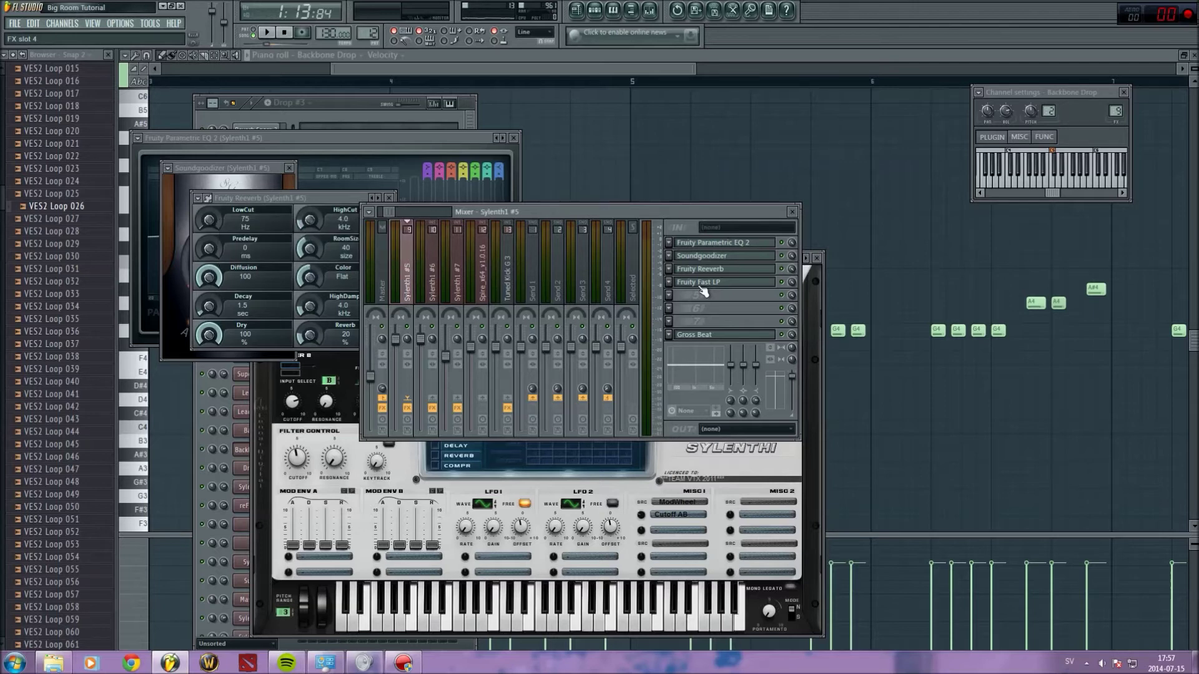
Examine Gross Beat's volume envelope on the Sylenth1 #5 track and show the replacement plugins available for its slot.
left_click(709, 336)
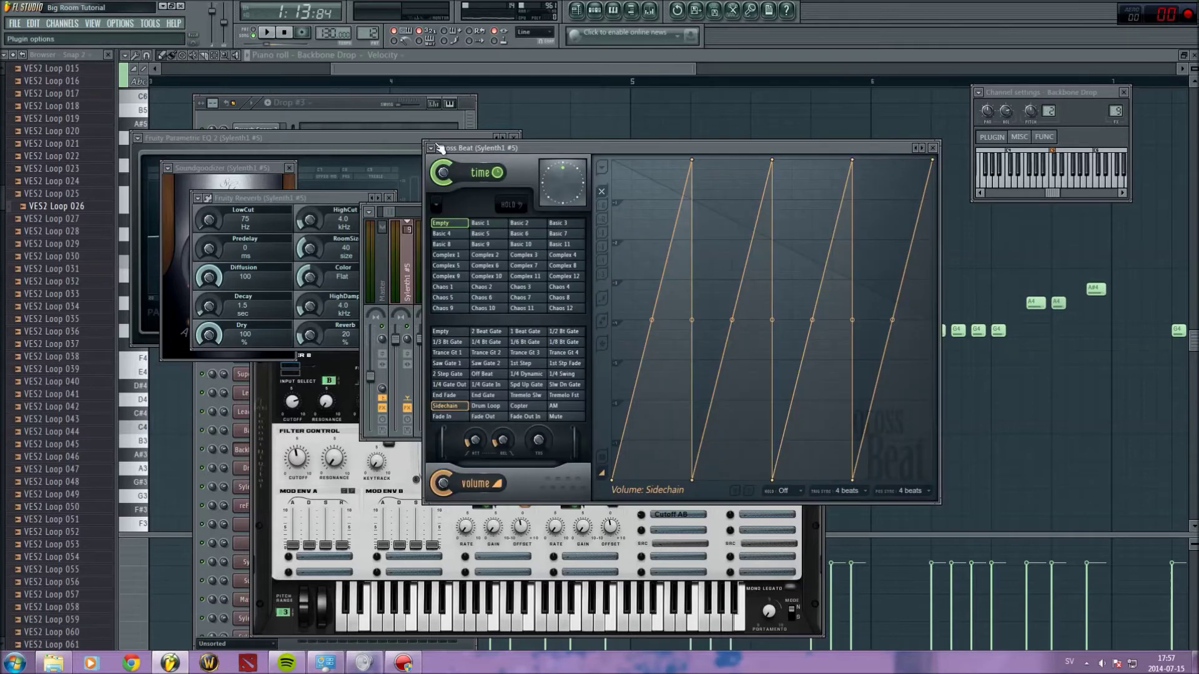
left_click(406, 206)
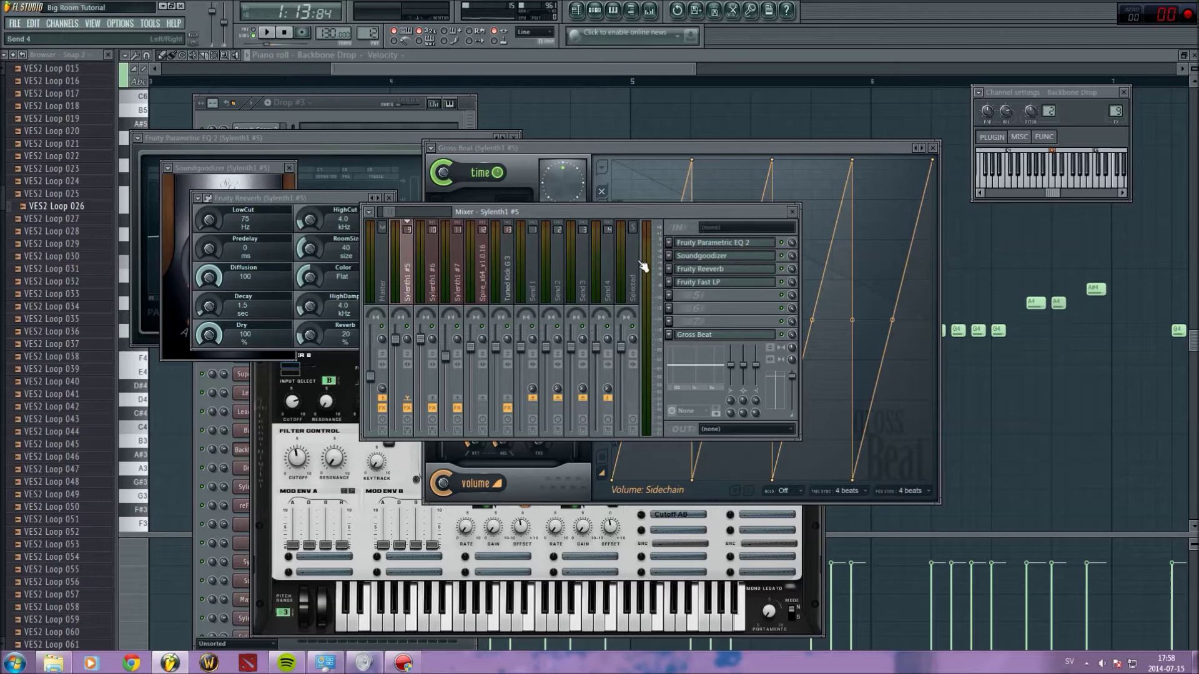
left_click(670, 336)
mouse_move(678, 348)
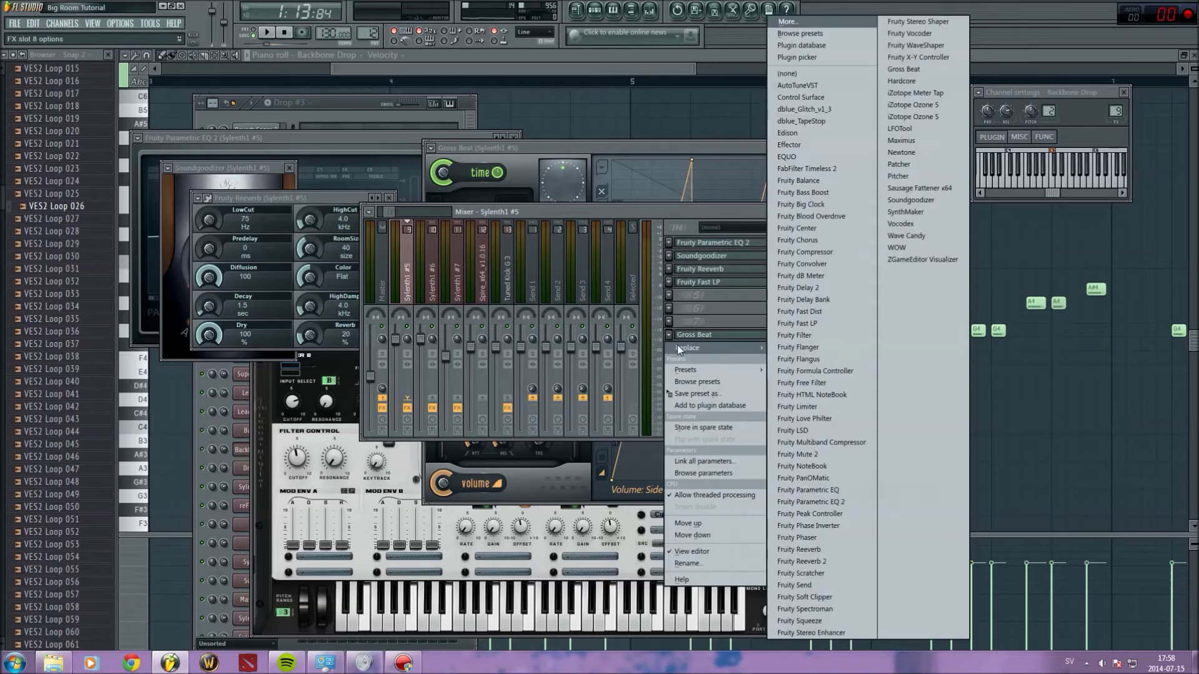
Play back the Drop #3 pattern and reopen Gross Beat to watch its volume envelope act on the Backbone Drop.
left_click(340, 103)
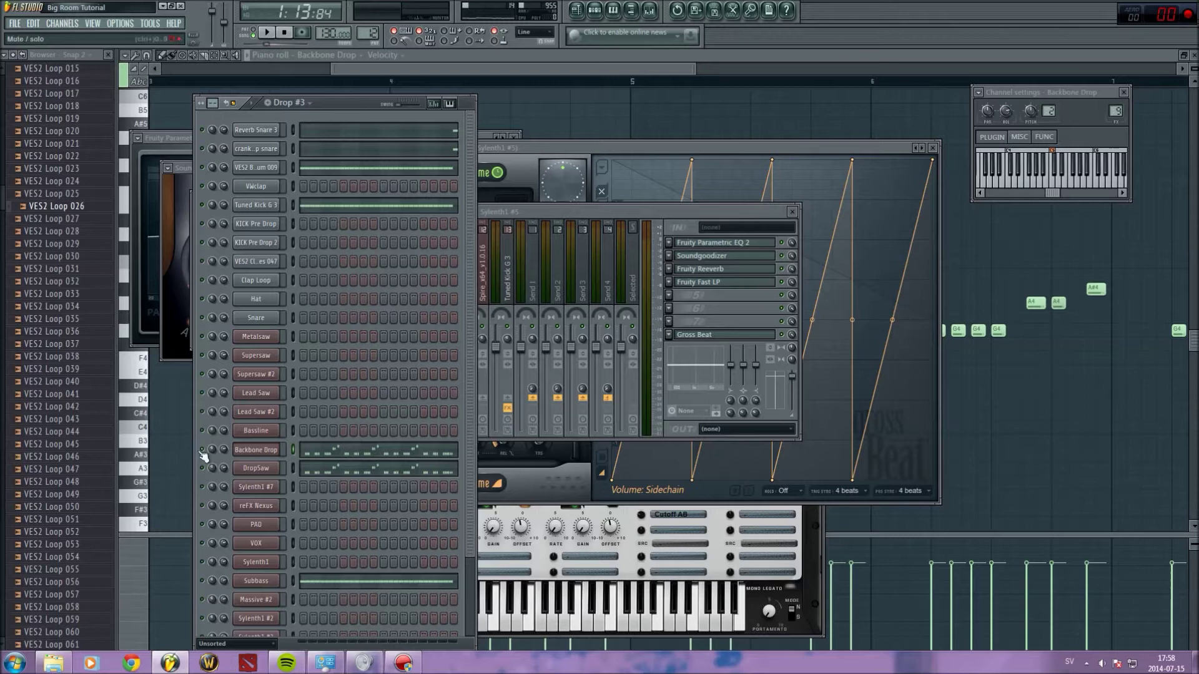
left_click(649, 12)
key("space")
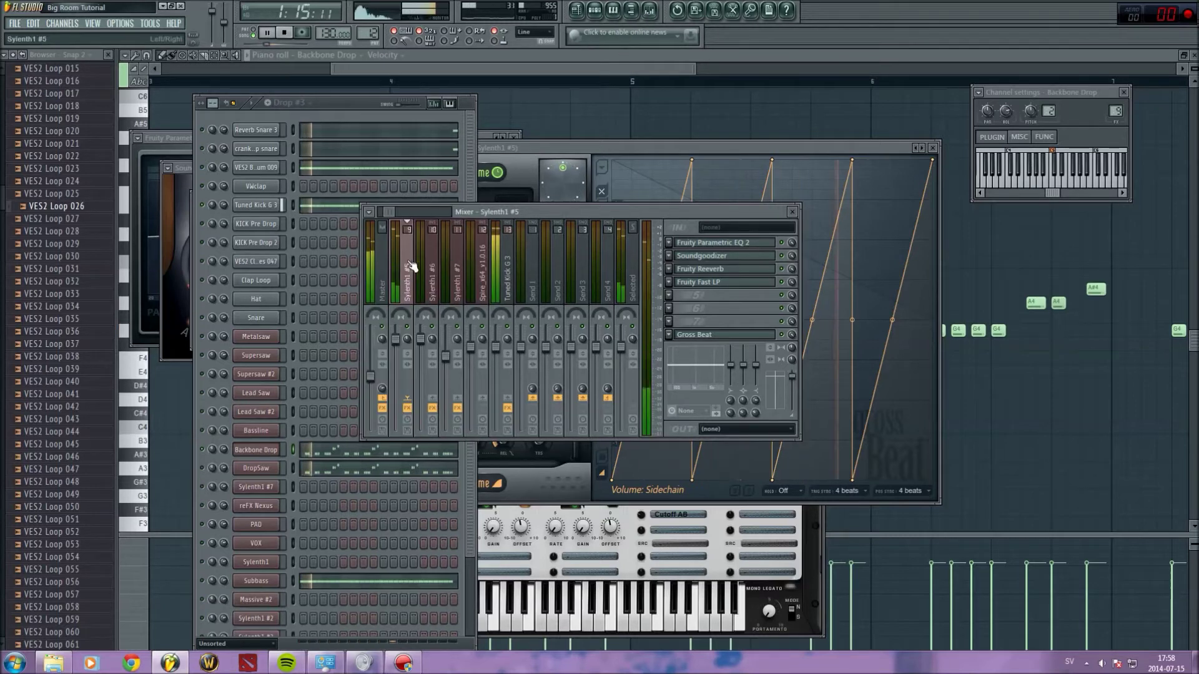
left_click(689, 330)
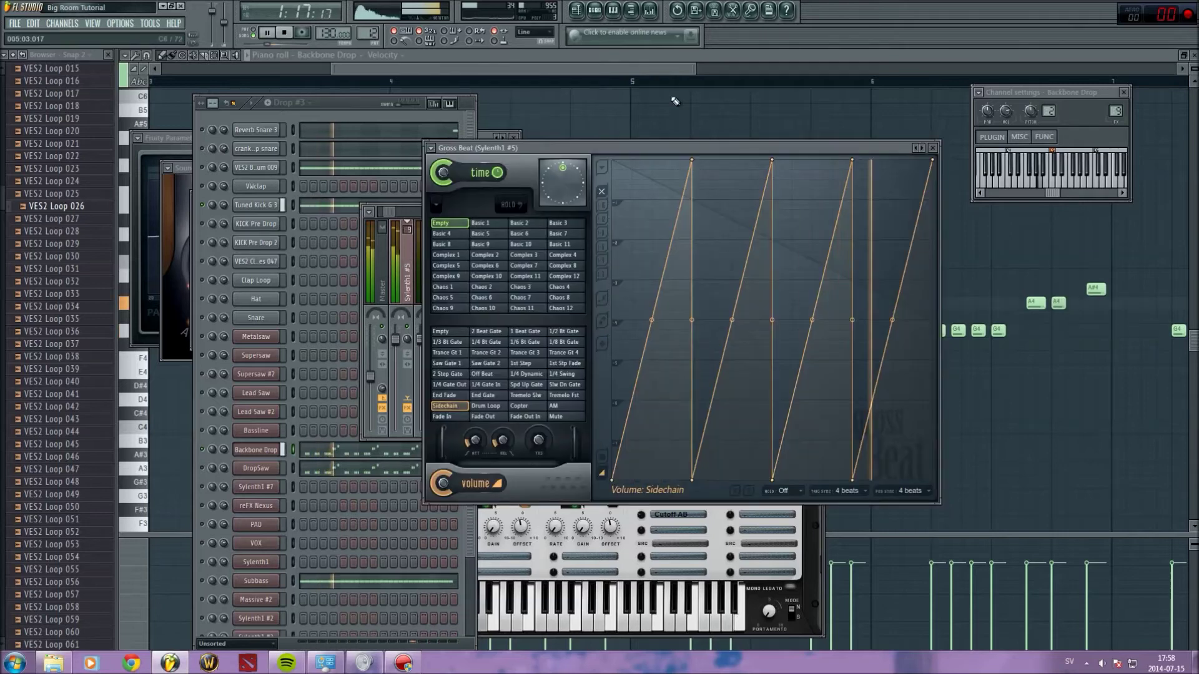
Play back the Drop #3 pattern repeatedly to hear Gross Beat's sidechain envelope, bringing the mixer forward between playbacks.
key("space")
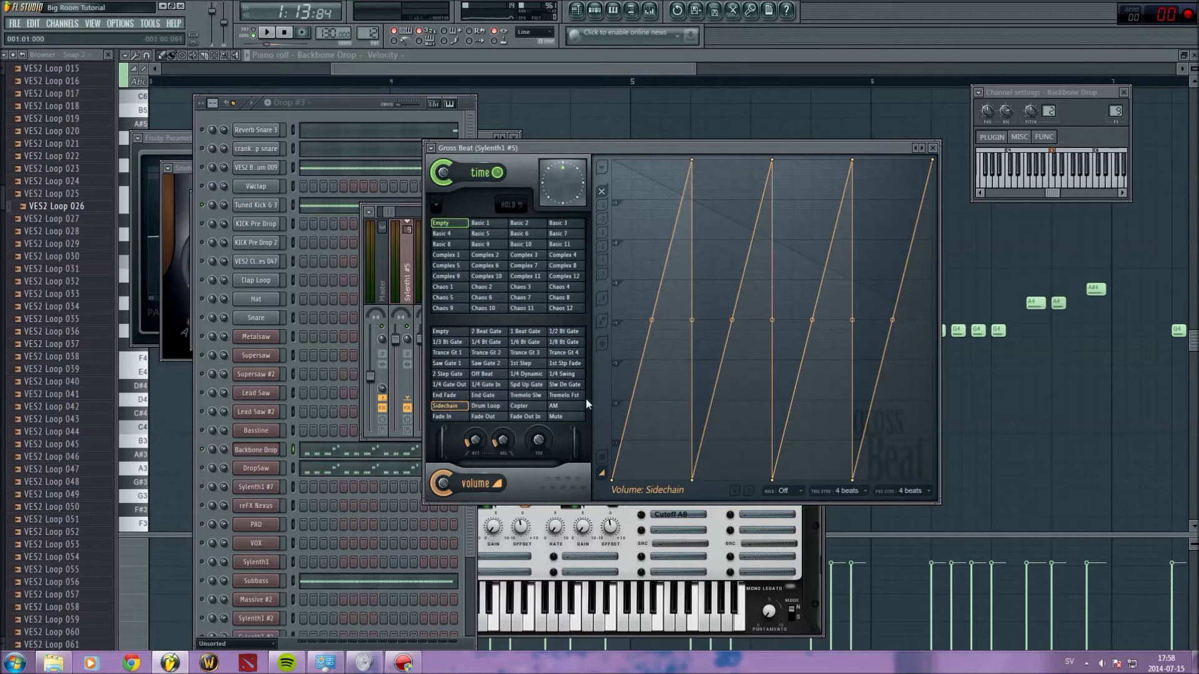
key("space")
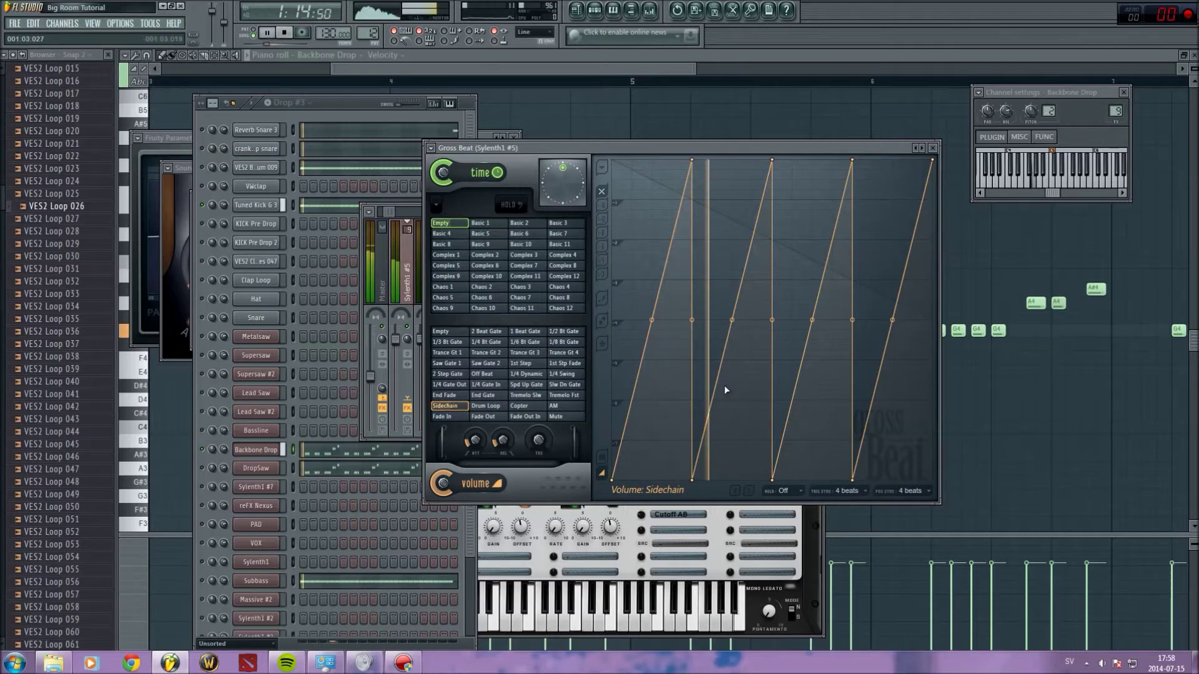
key("space")
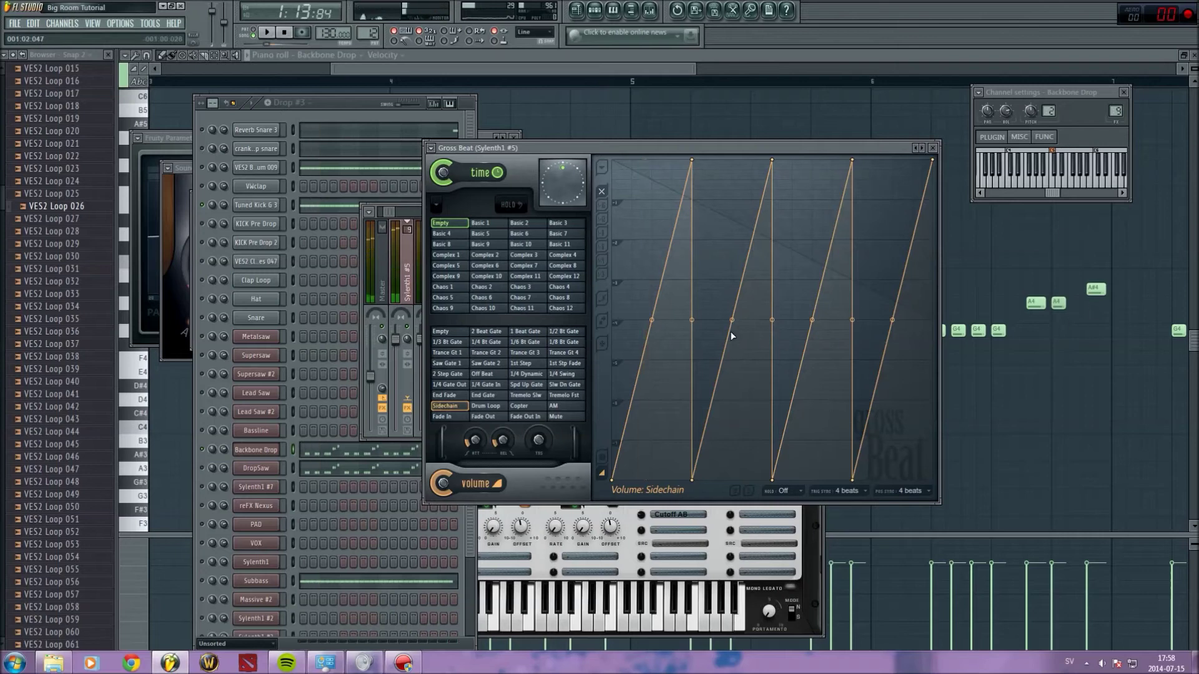
left_click(399, 208)
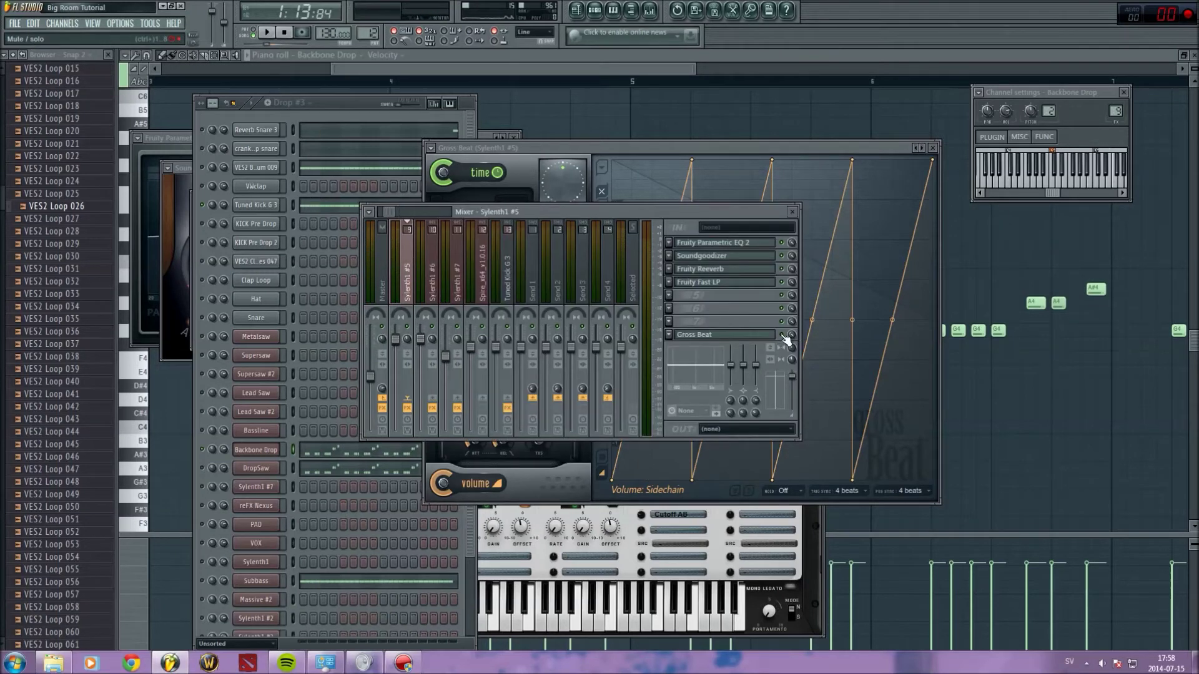
key("space")
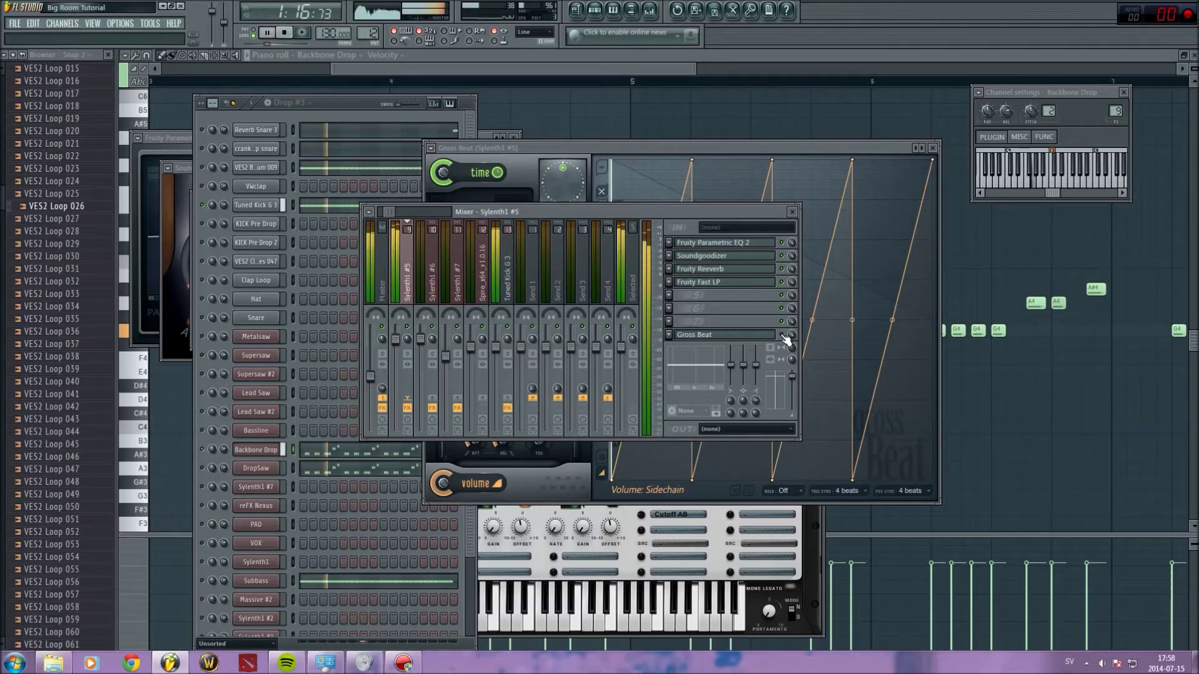
key("space")
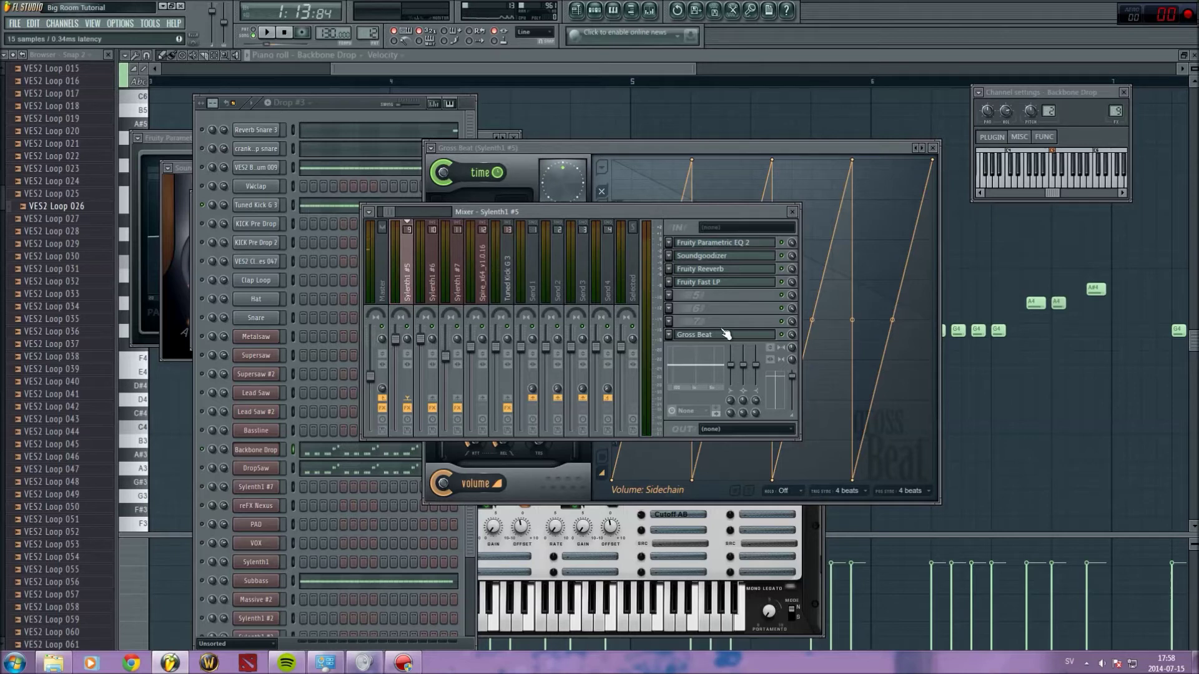
Examine Fruity Parametric EQ 2 and Gross Beat on the Sylenth1 #5 track, moving Gross Beat's window clear of the mixer's effect slots.
left_click(713, 248)
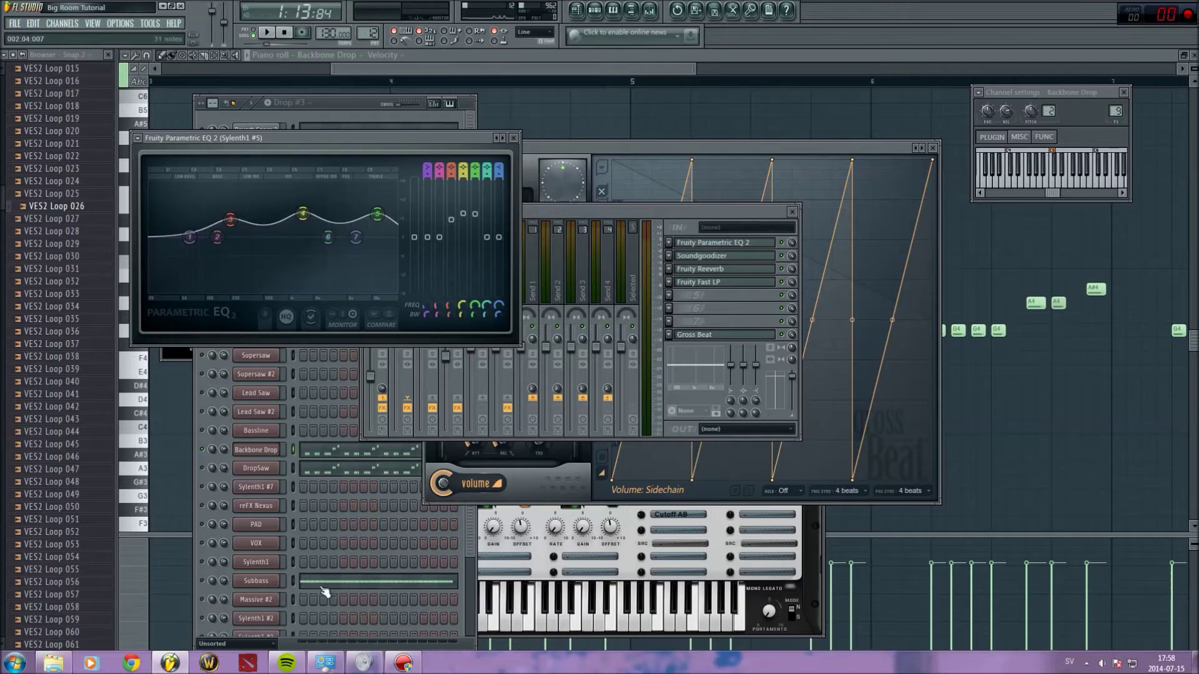
left_click(702, 335)
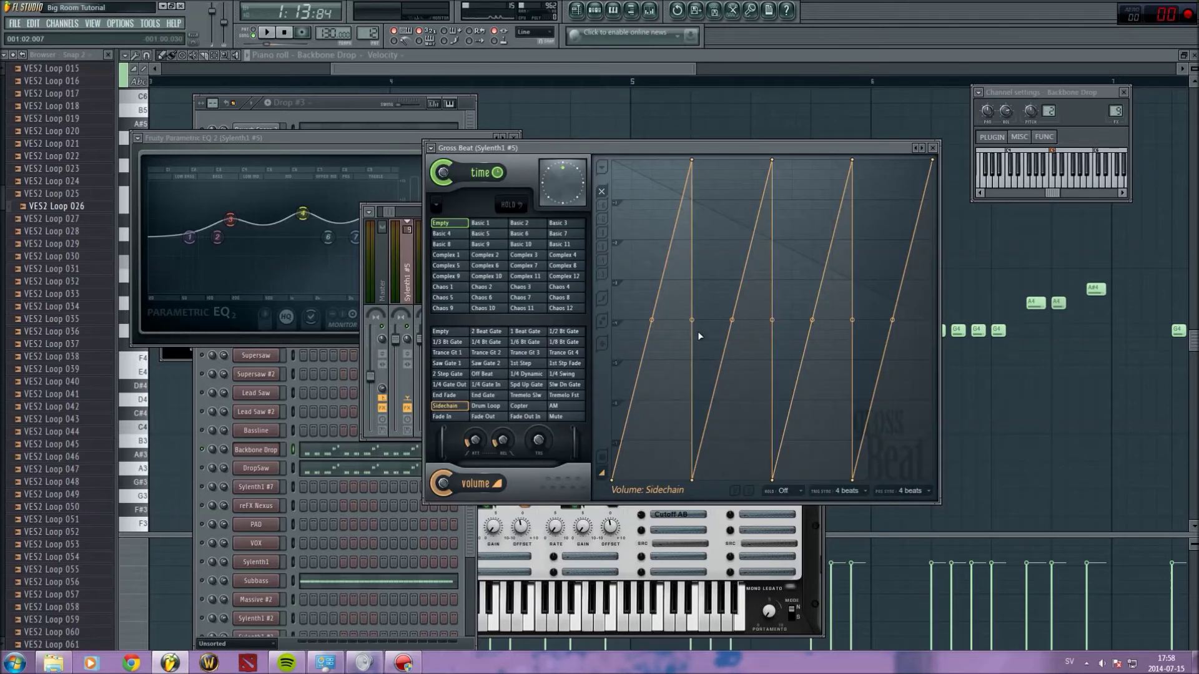
left_click_drag(614, 147, 351, 275)
left_click(722, 309)
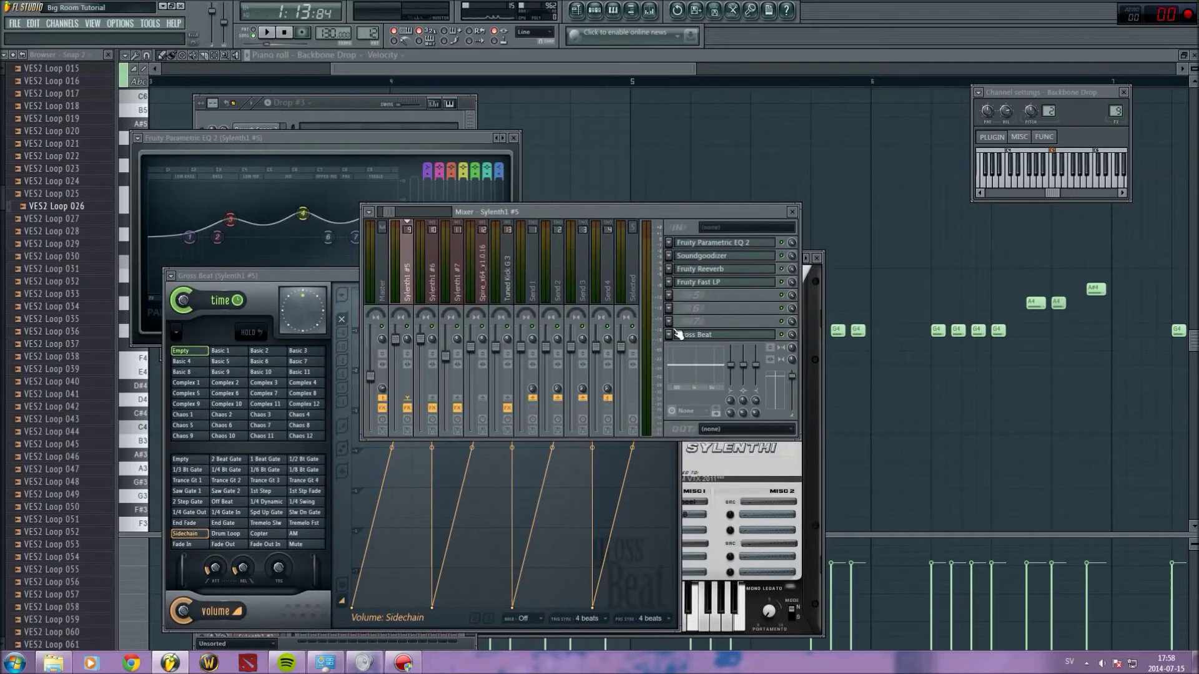
Load a fresh Gross Beat into effect slot 8 of the Sylenth1 #5 track and select the Sidechain volume envelope.
left_click(670, 335)
mouse_move(688, 348)
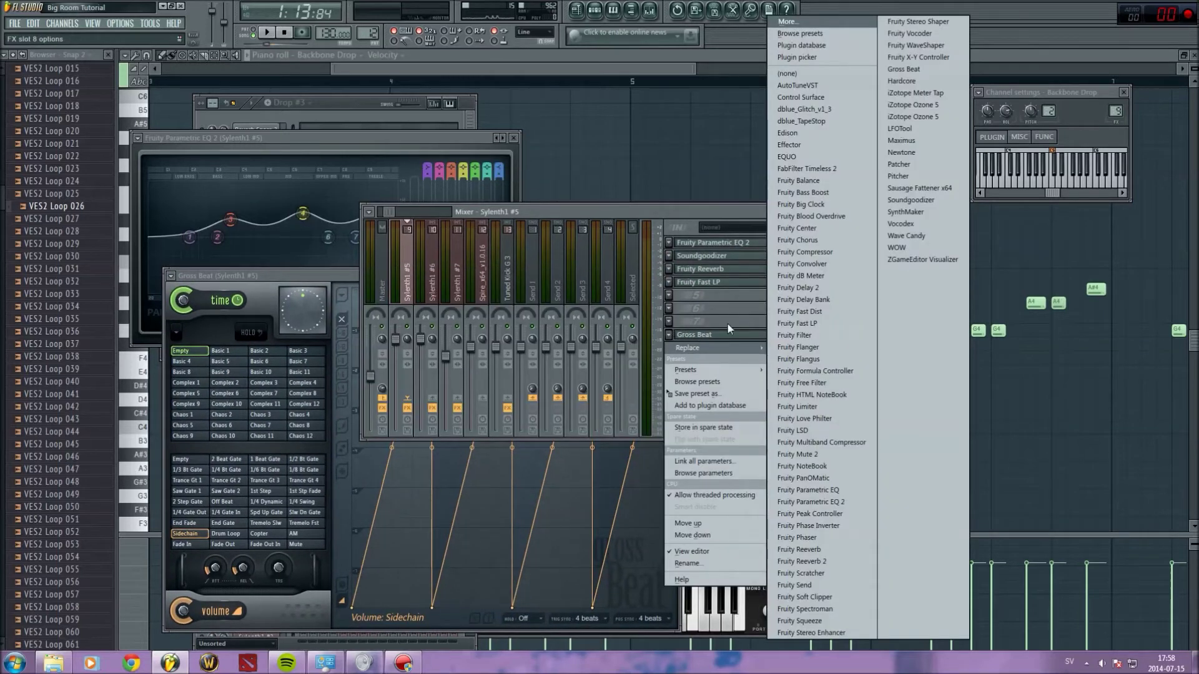
left_click(915, 80)
left_click_drag(451, 274, 536, 139)
left_click(267, 399)
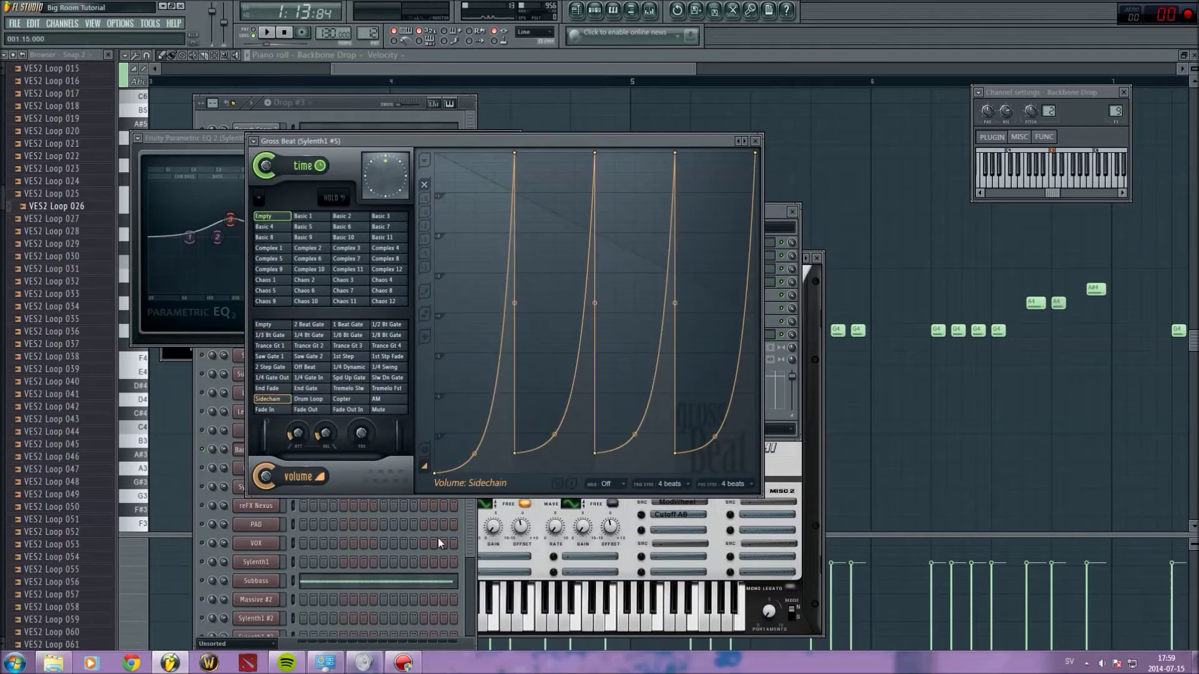
Straighten the first rising curve of the Sidechain volume envelope and lower the starting point of the second curve to zero.
left_click_drag(475, 434, 475, 313)
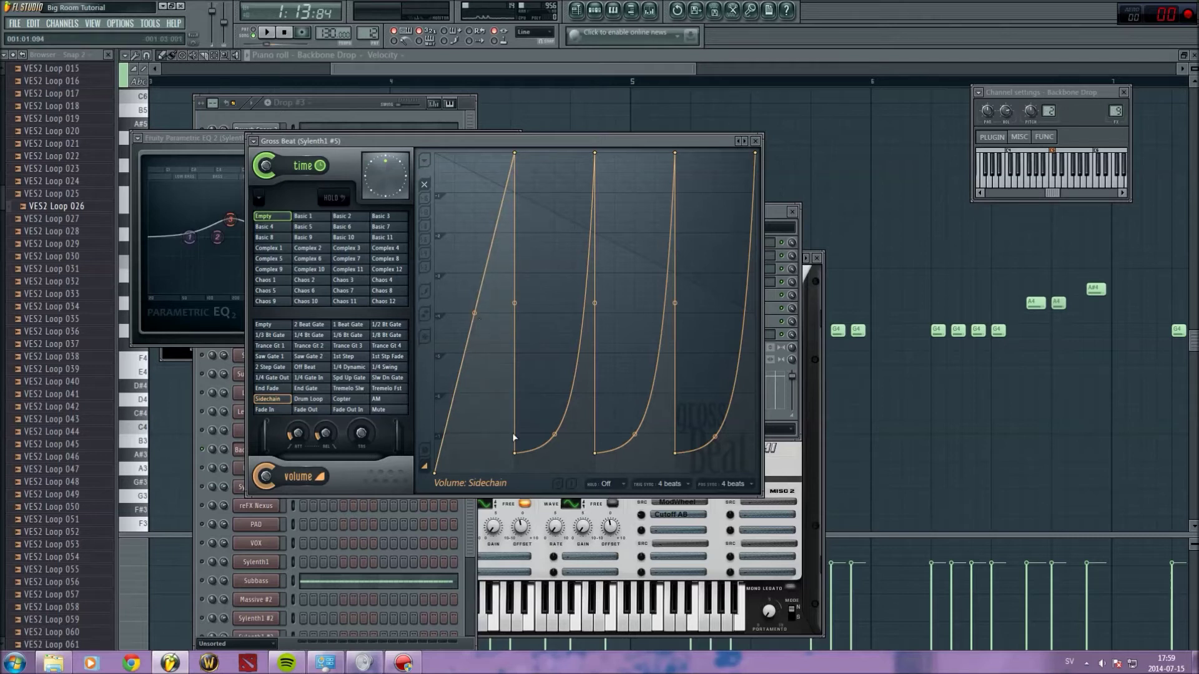
left_click_drag(517, 457, 515, 474)
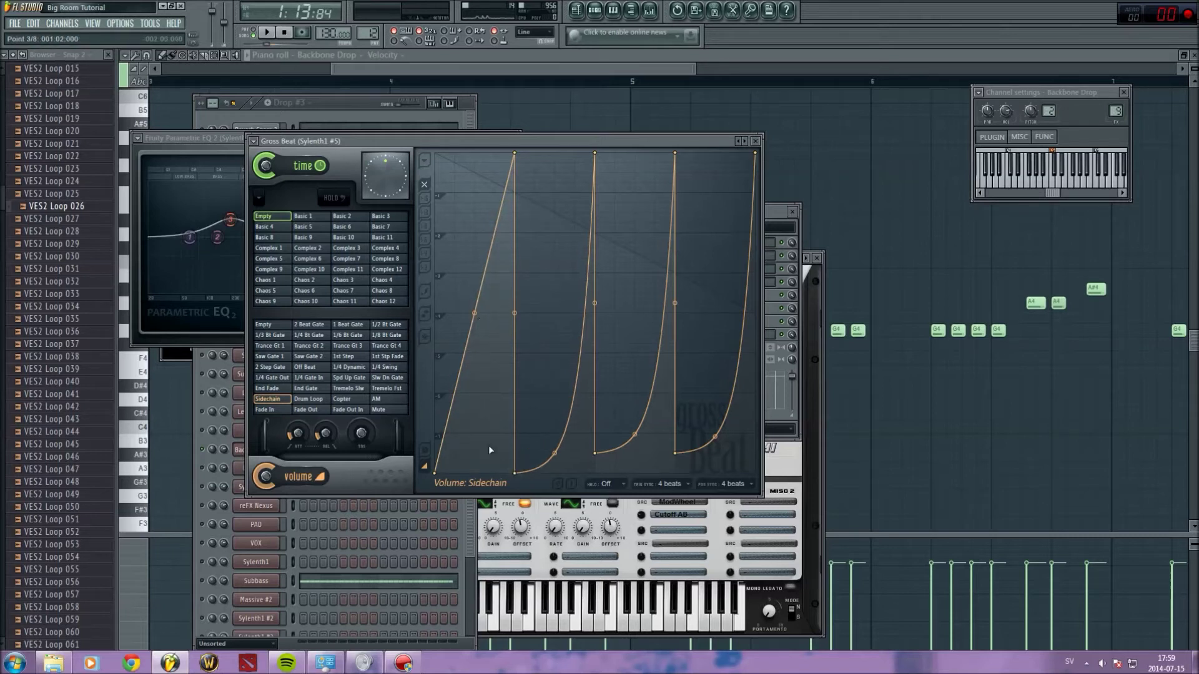
Load the SideChain preset in Gross Beat and return to the mixer.
left_click(253, 141)
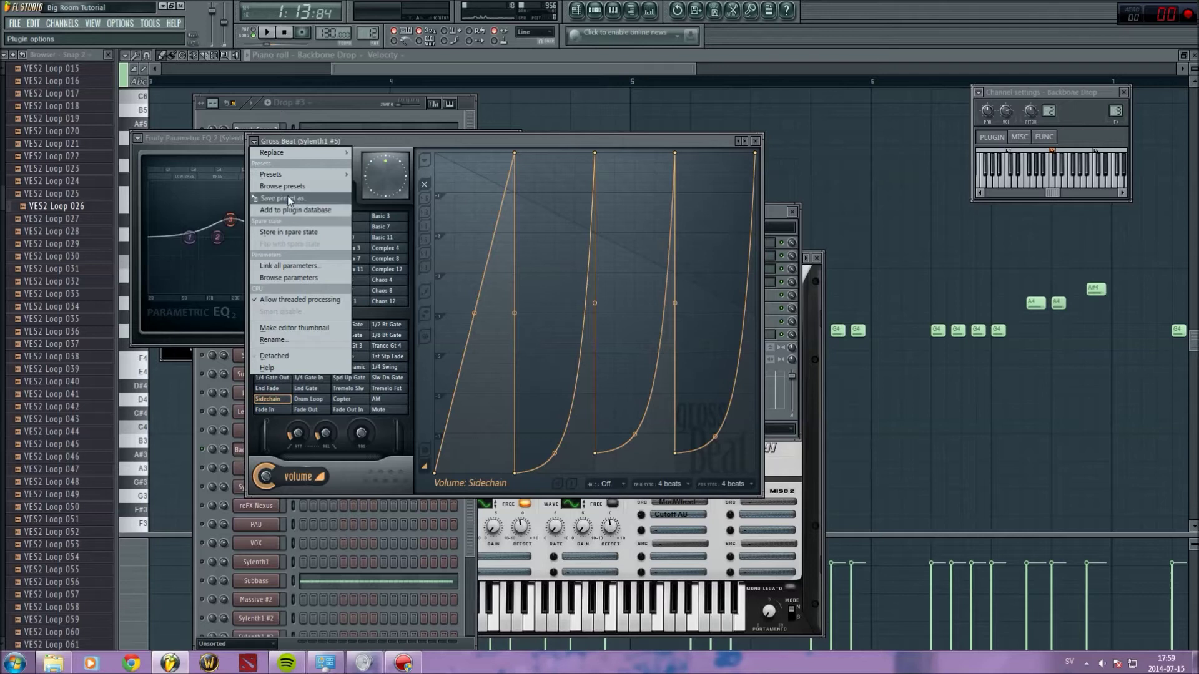
mouse_move(287, 175)
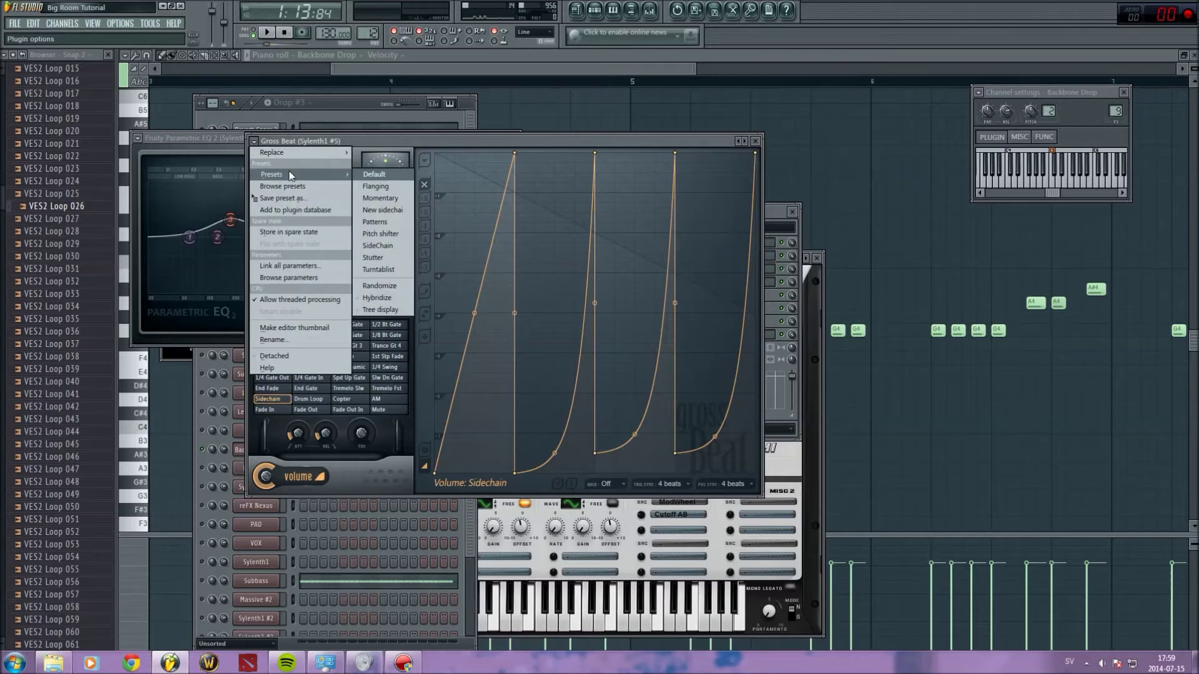
left_click(377, 247)
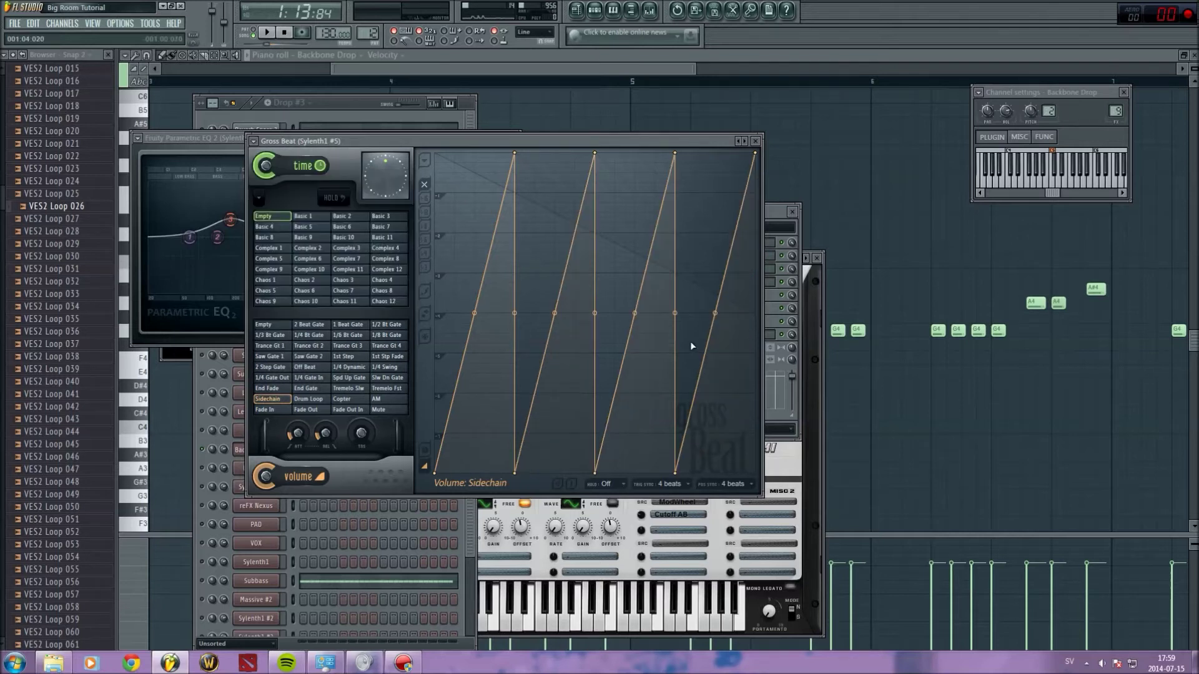
left_click(773, 215)
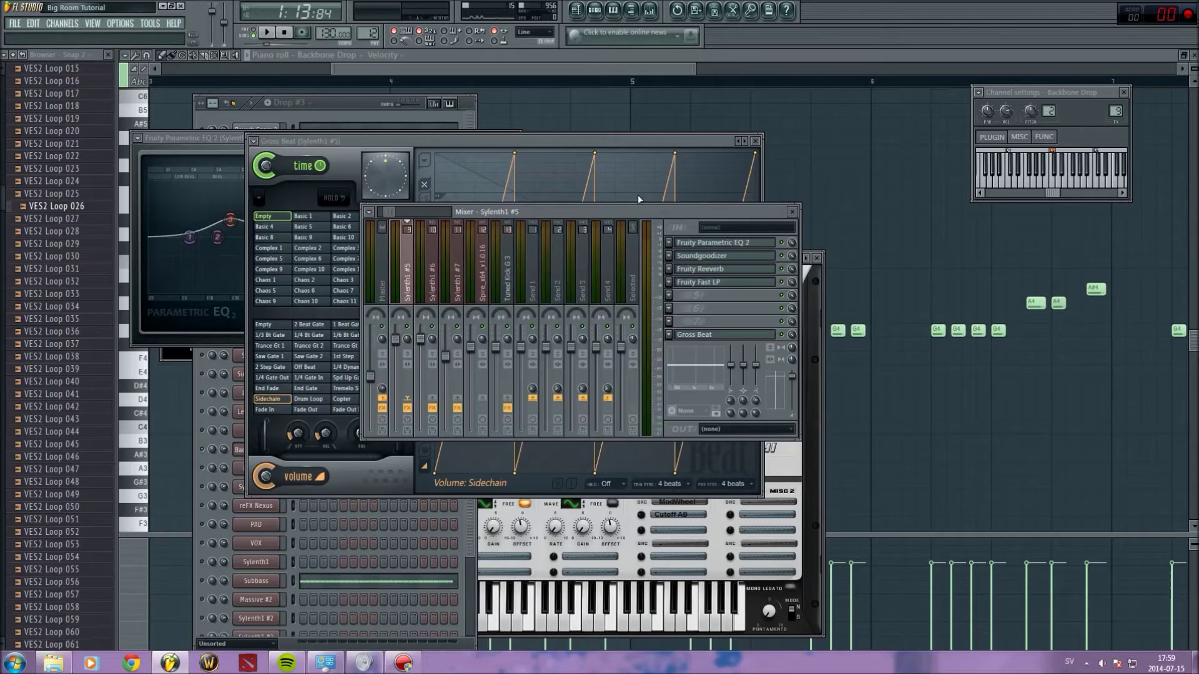
Open the DropSaw channel's Sylenth1 synth, play back its sound and show its mixer track.
left_click(354, 104)
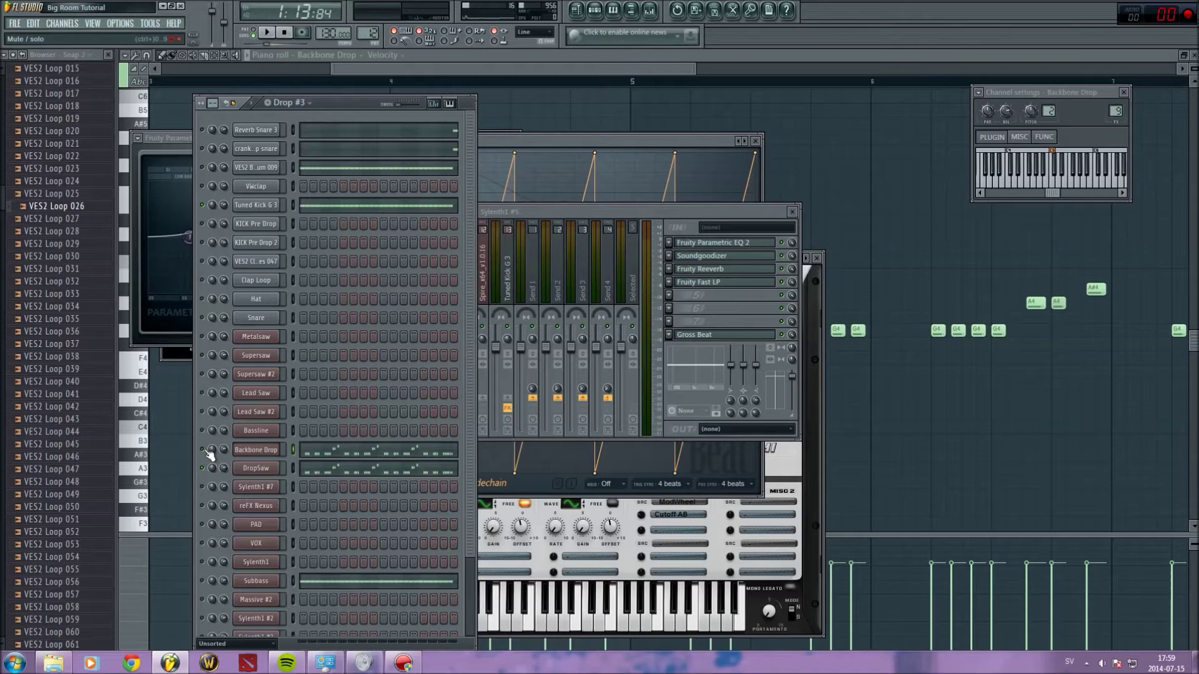
left_click(255, 469)
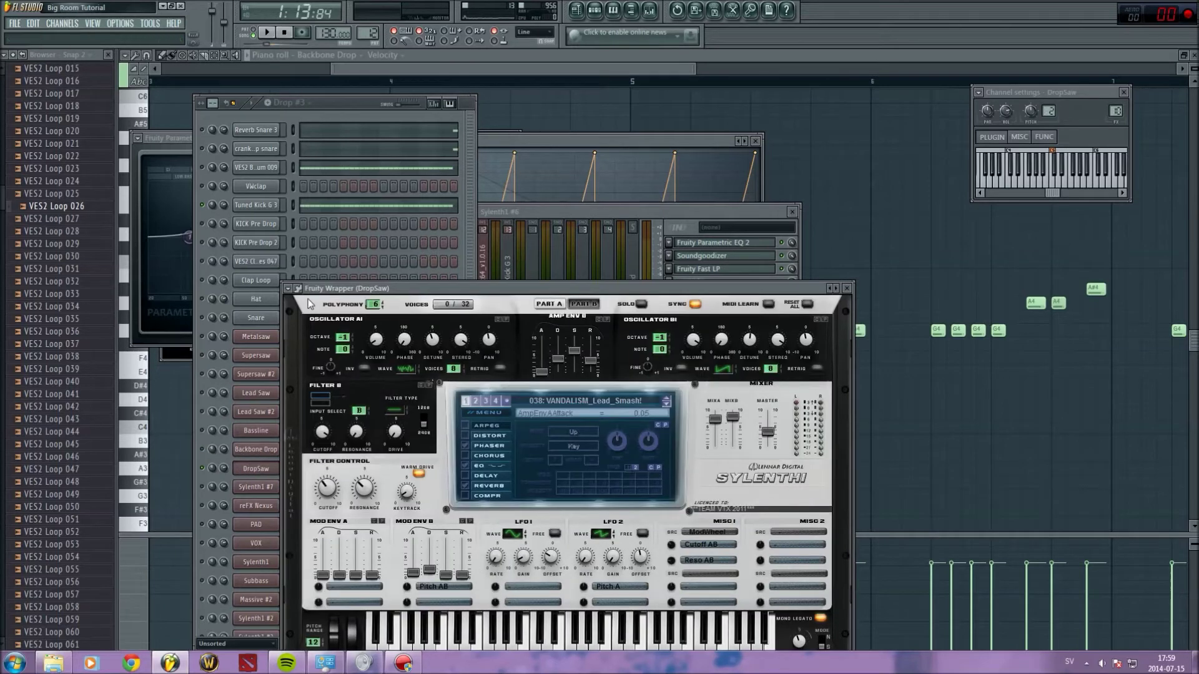
key("space")
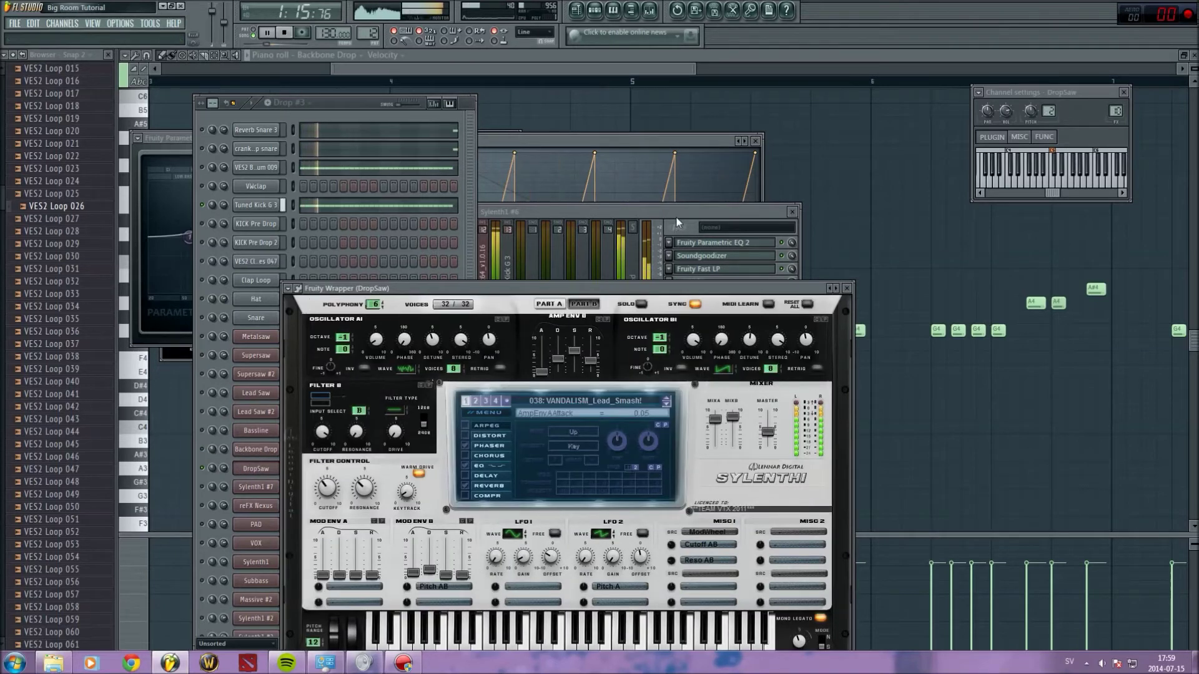
left_click(676, 218)
key("space")
Examine Fruity Parametric EQ 2 and Soundgoodizer on the Sylenth1 #6 track, playing the pattern to hear their effect.
left_click(743, 244)
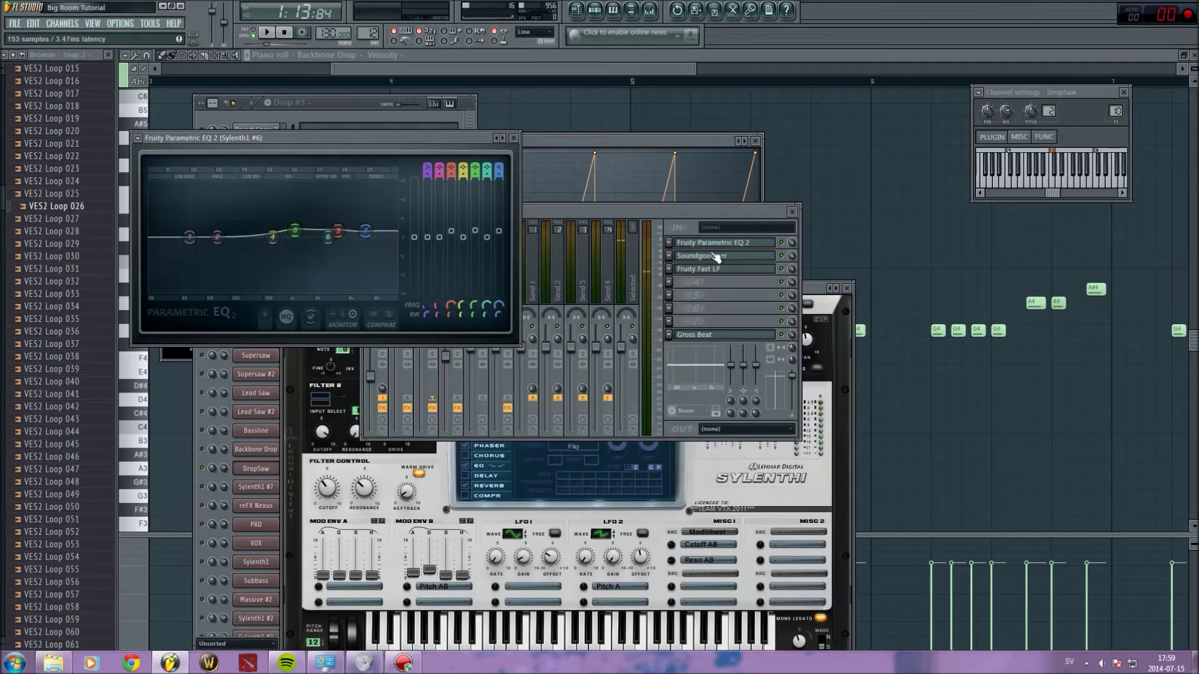
left_click(716, 256)
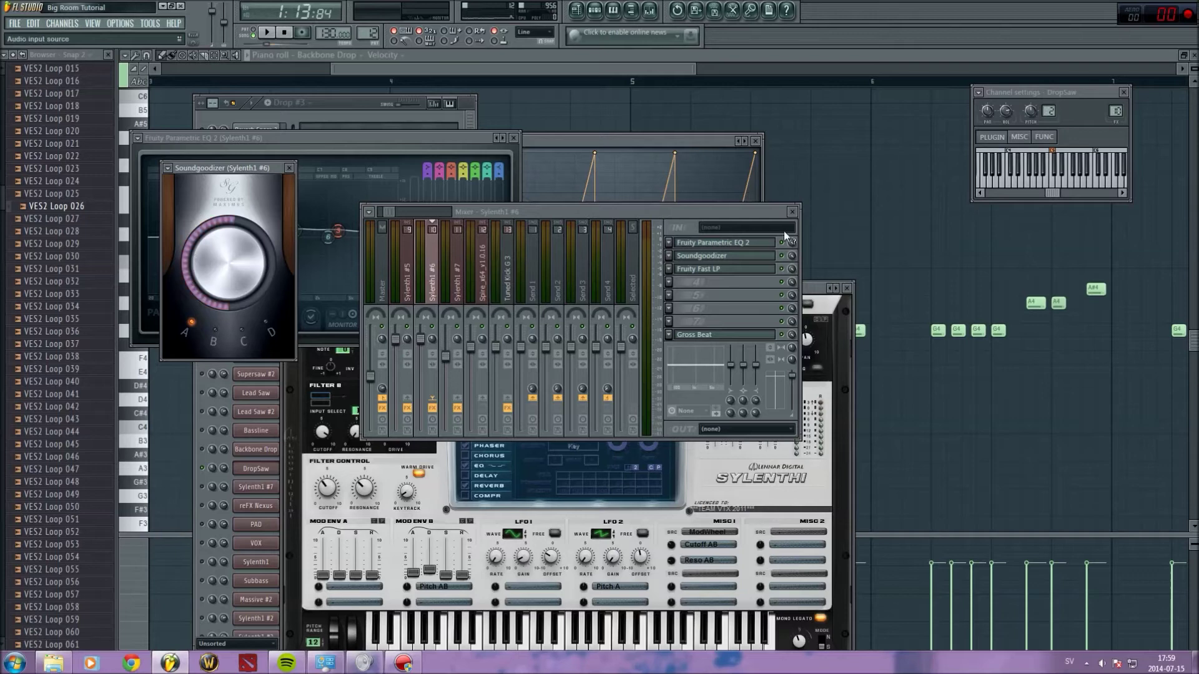
key("space")
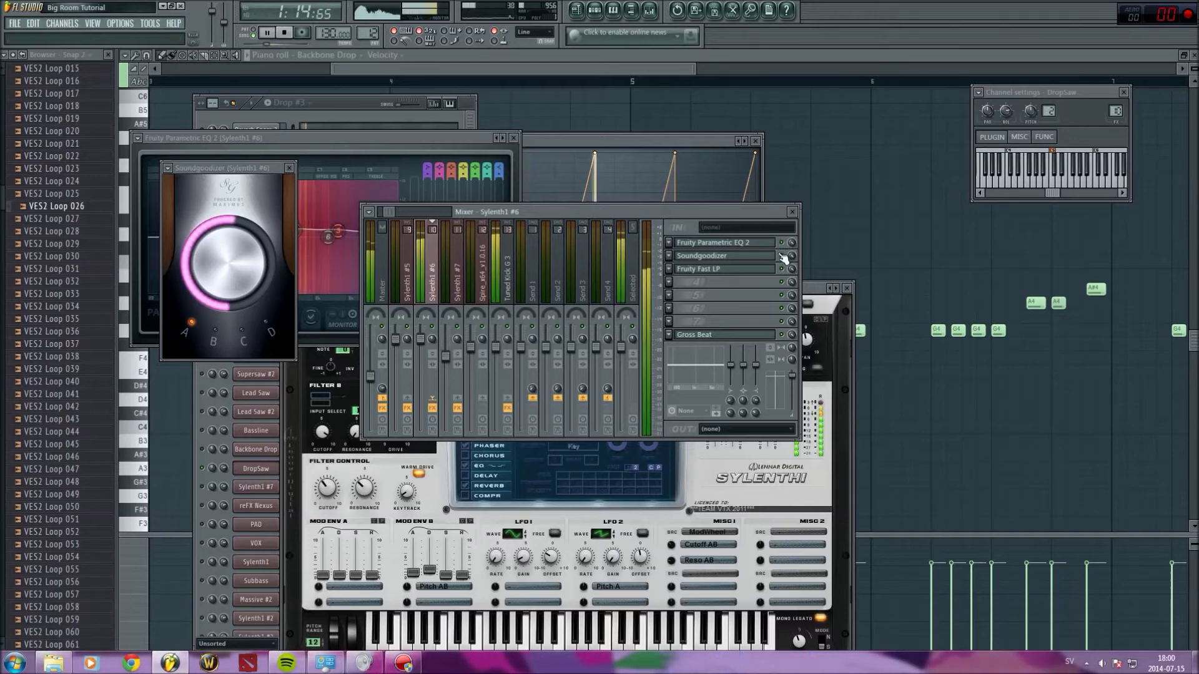
key("space")
key("space")
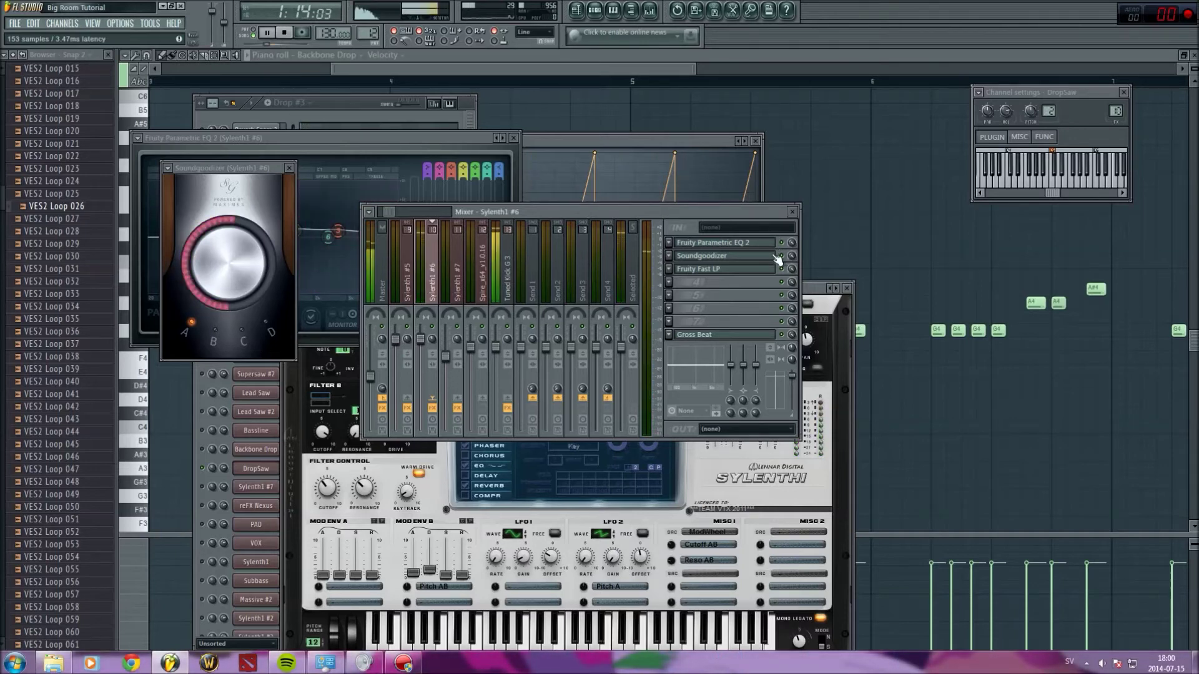
key("space")
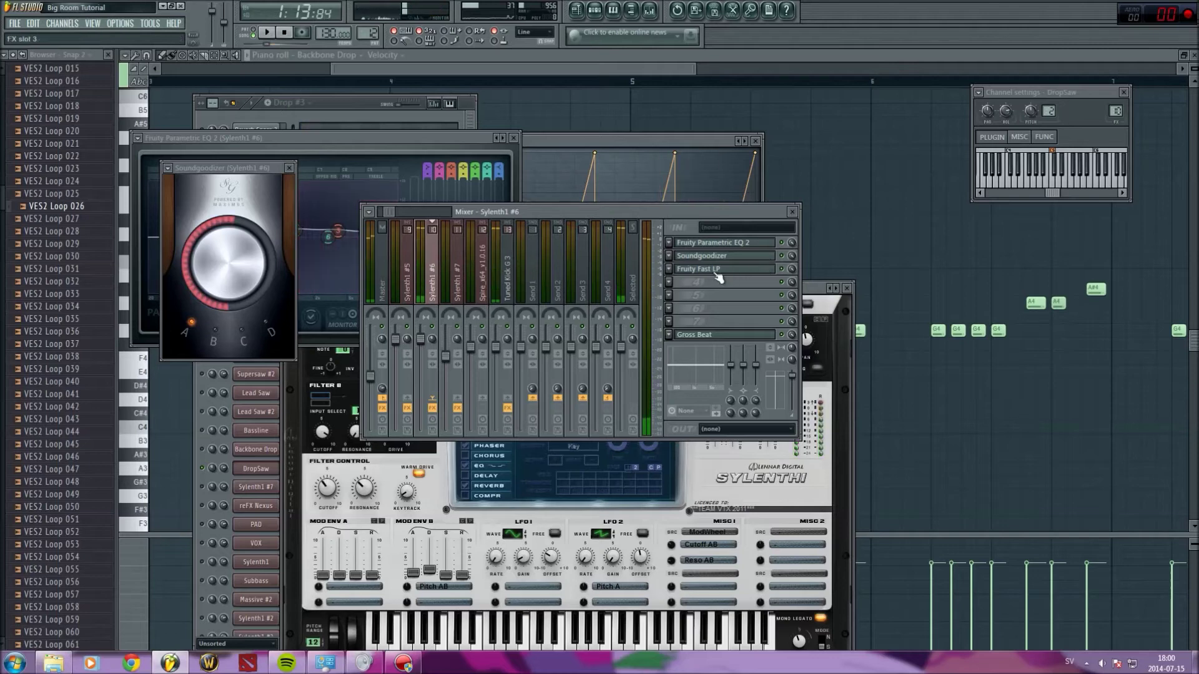
Examine Fruity Fast LP and Gross Beat's volume envelope on the Sylenth1 #6 track, closing Fruity Fast LP.
left_click(716, 274)
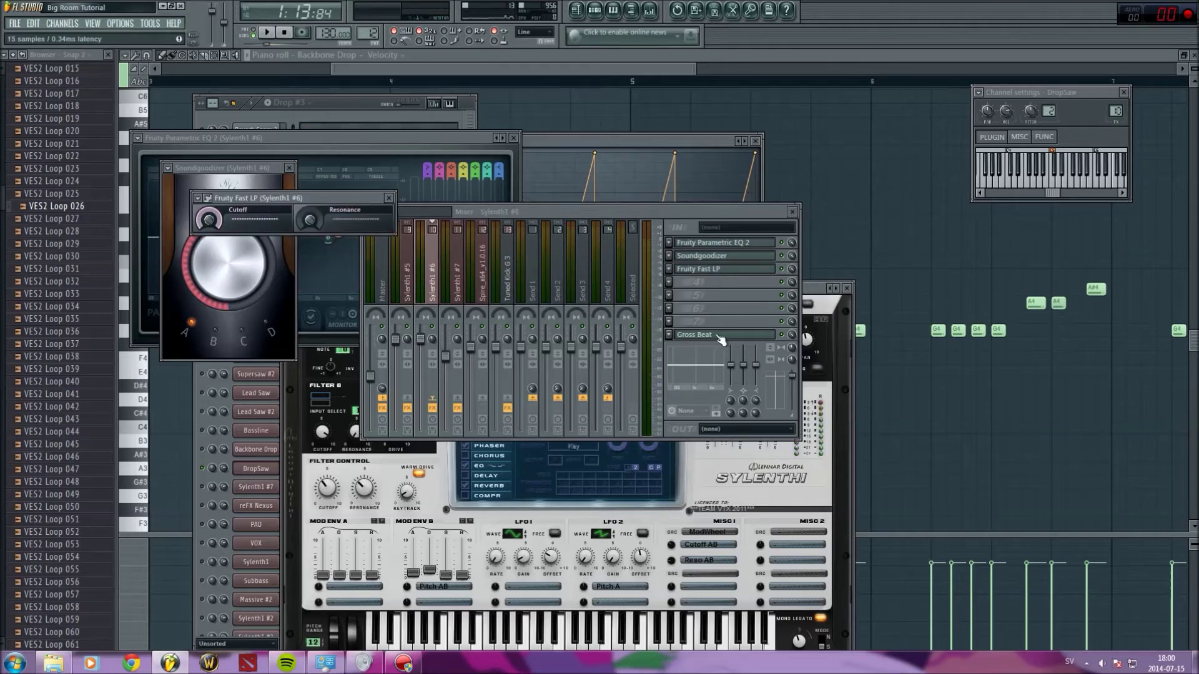
left_click(690, 271)
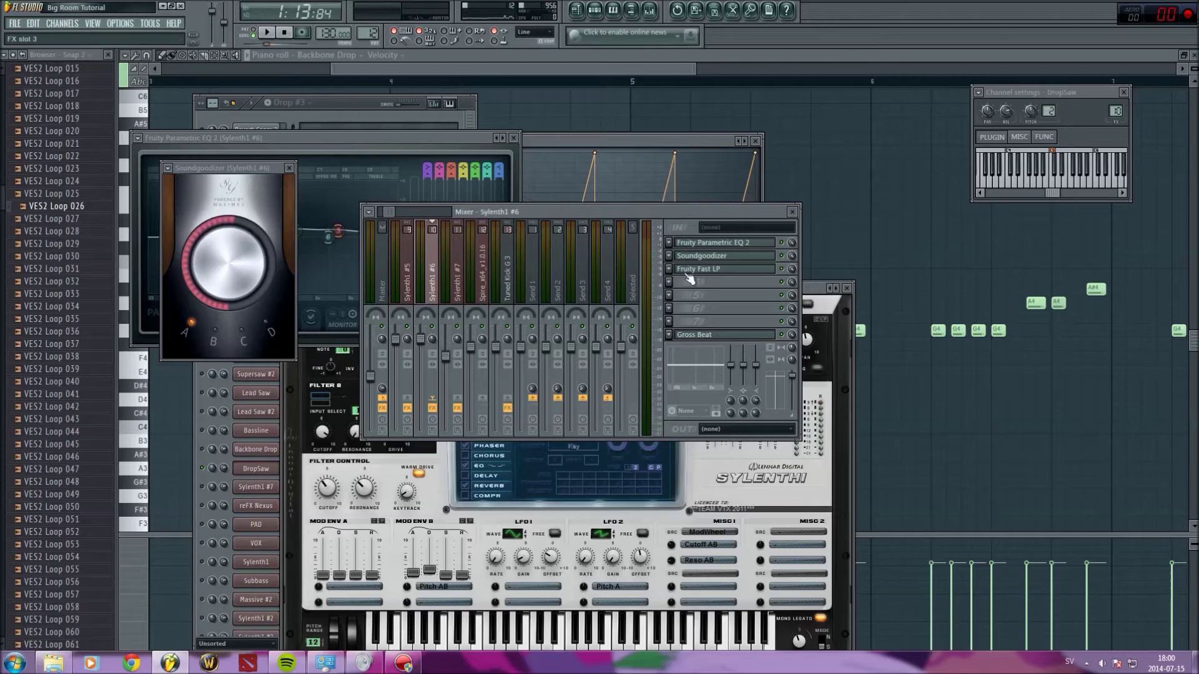
left_click(704, 336)
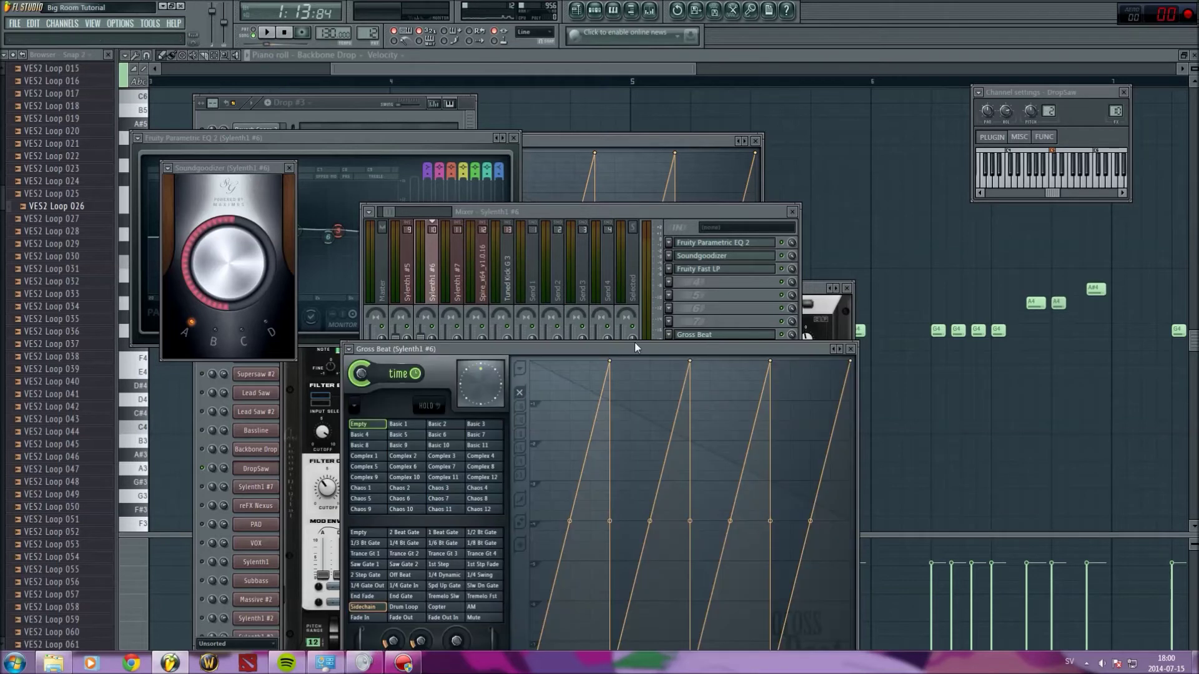
left_click_drag(635, 352, 674, 316)
Toggle the Subbass channel's mute state in the Drop #3 pattern and open its Massive synth.
left_click(315, 107)
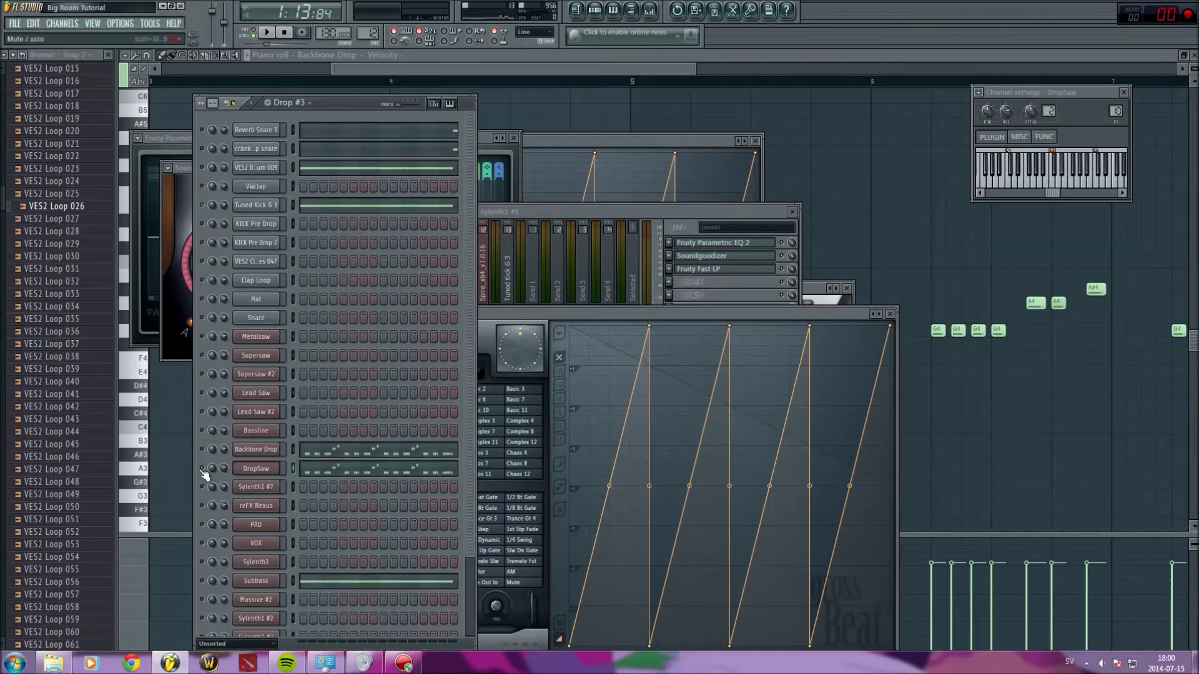
left_click(203, 581)
scroll(342, 537, "down", 3)
scroll(342, 516, "up", 3)
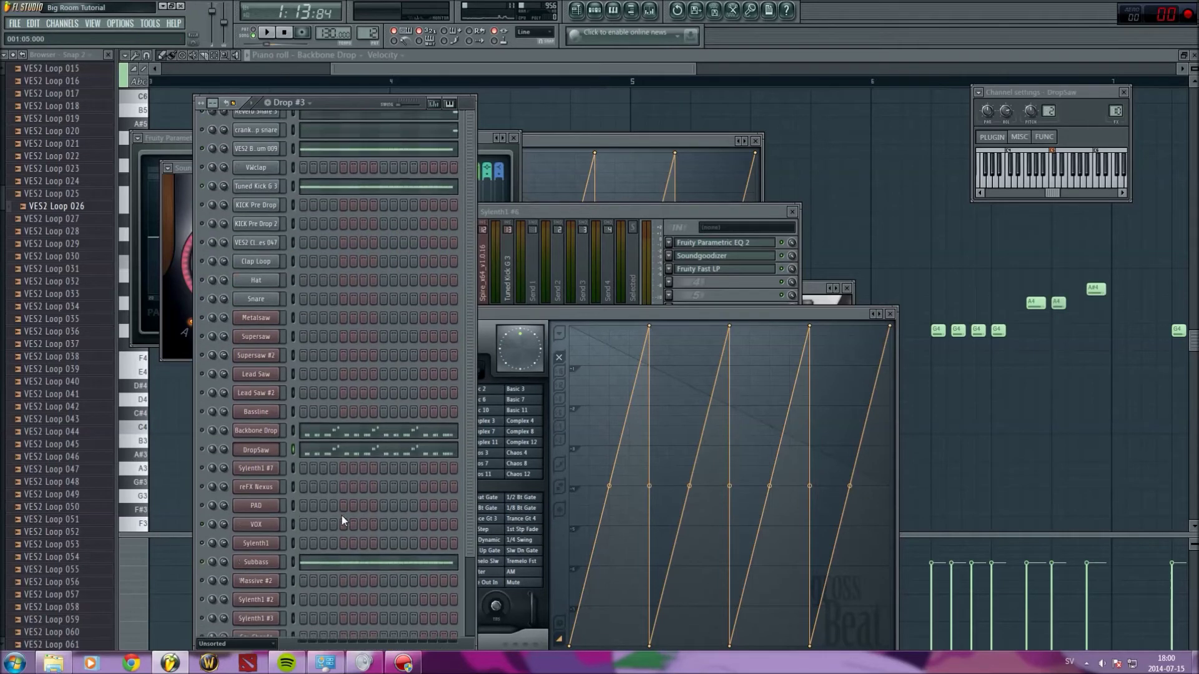
scroll(381, 410, "down", 4)
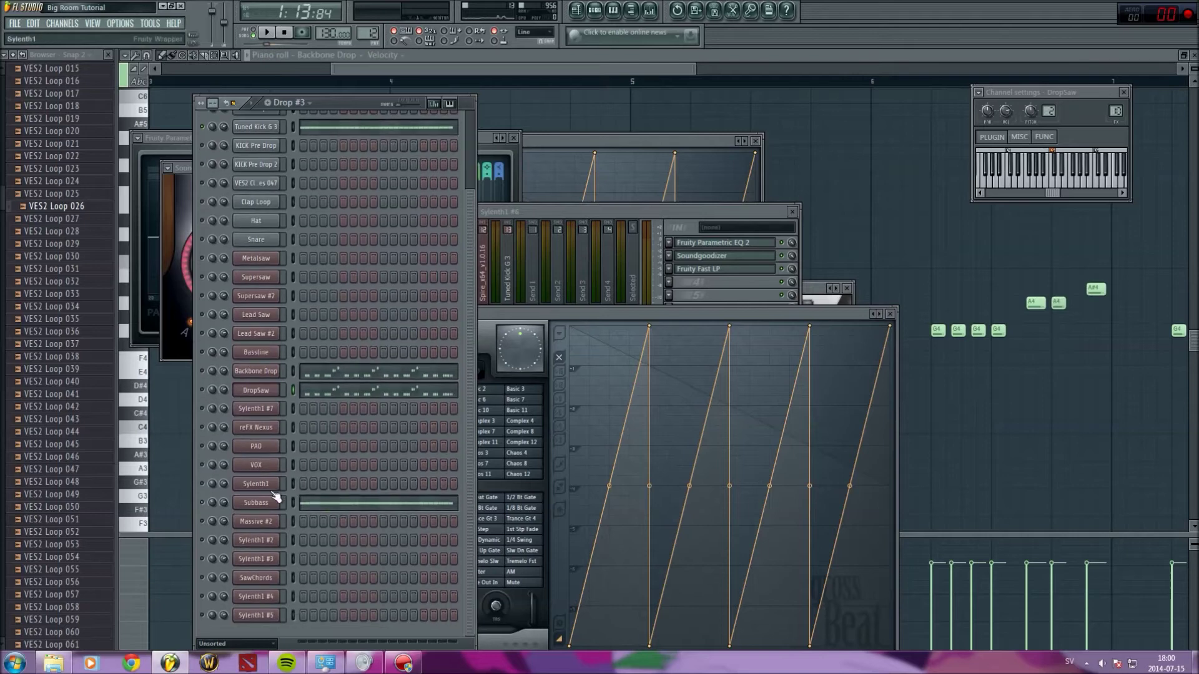
left_click(271, 503)
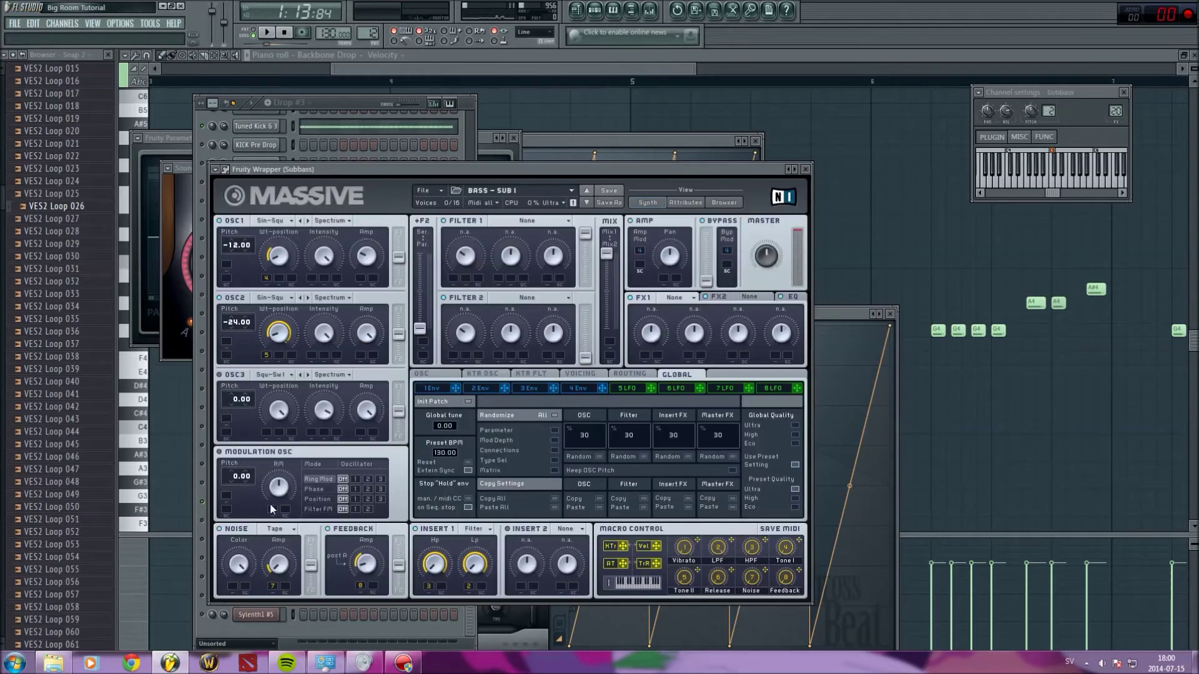
Move the Massive window clear of the mixer and examine Fruity Parametric EQ 2 on the Massive track.
left_click_drag(482, 168, 378, 345)
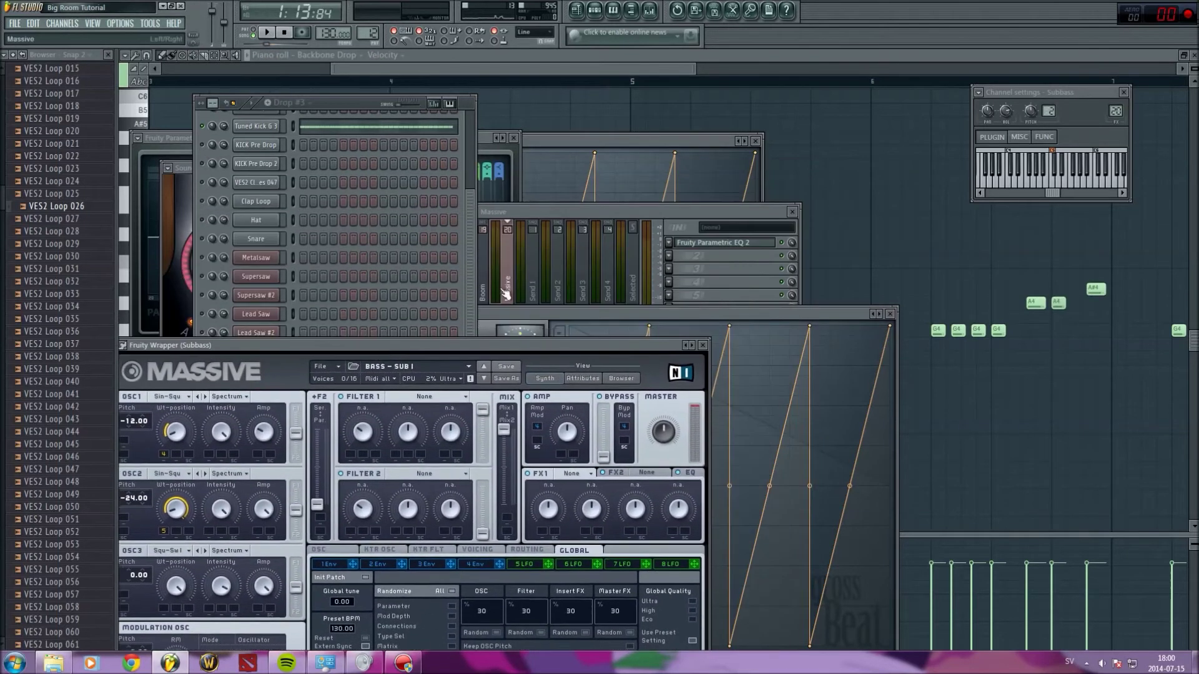
left_click(612, 215)
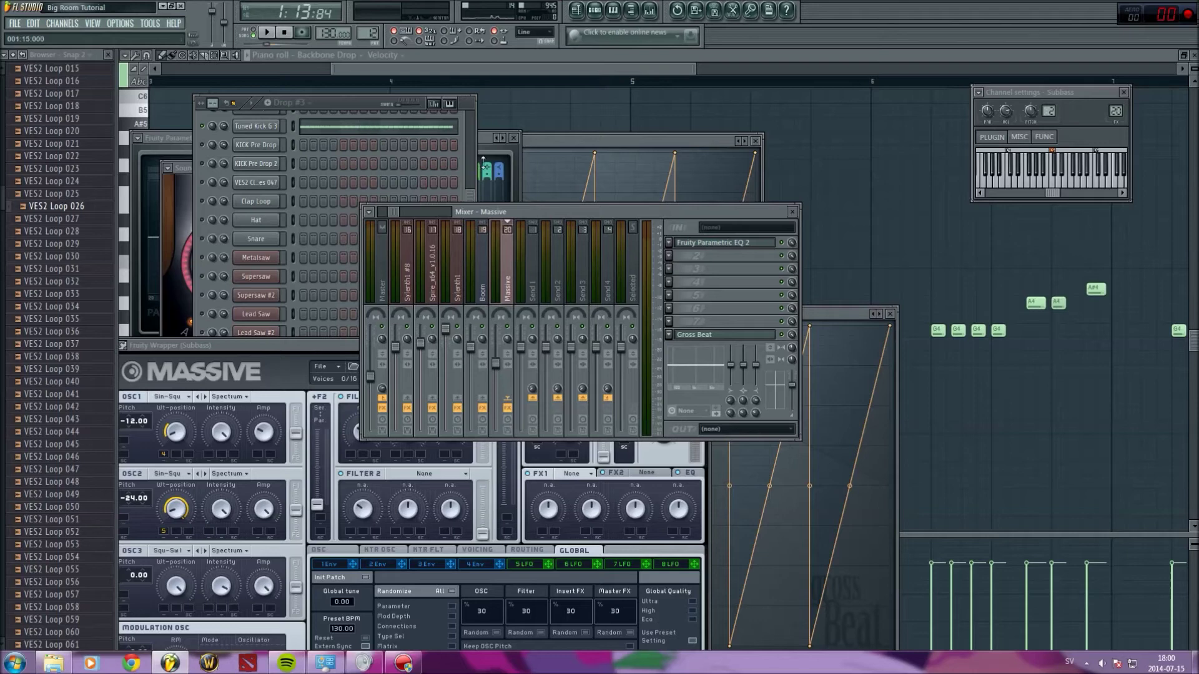
left_click(692, 248)
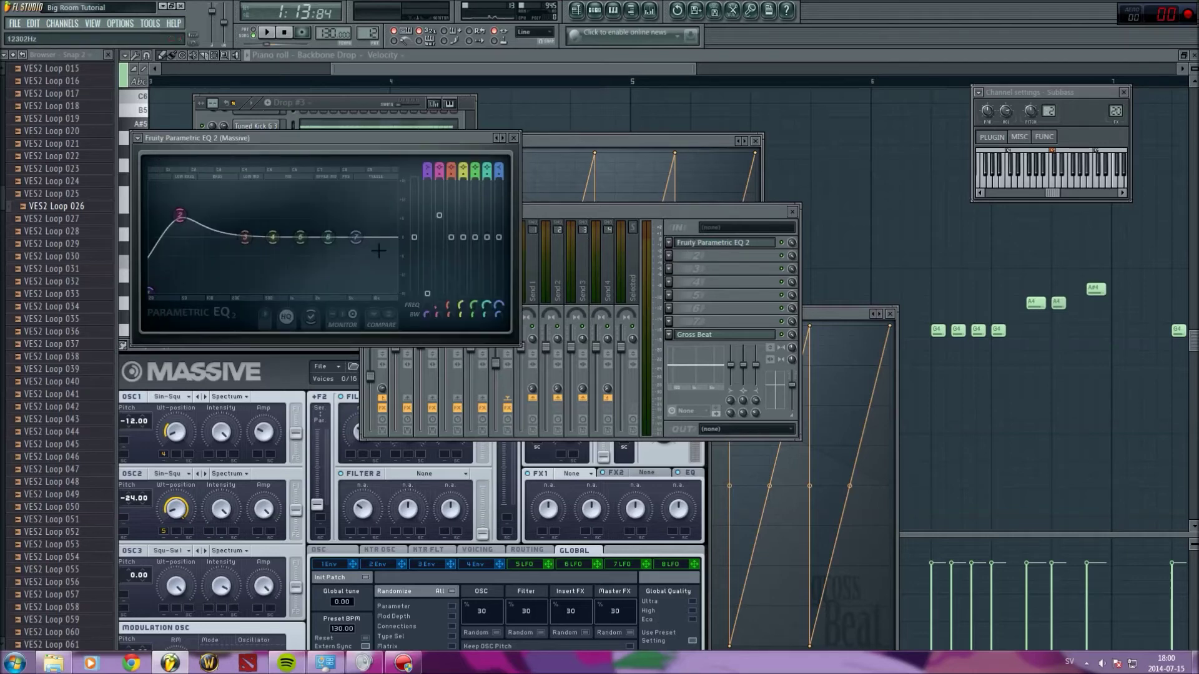
Examine Gross Beat on the Massive track, close it and play the pattern briefly to hear the sub-bass.
left_click(705, 335)
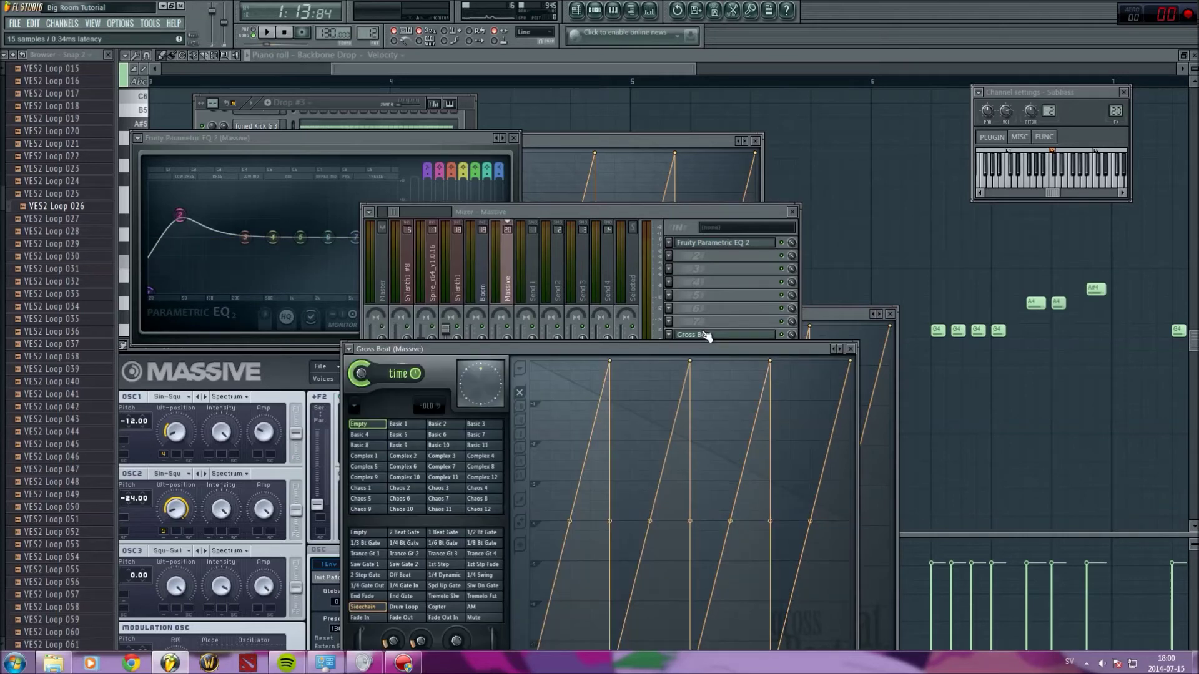
left_click(705, 336)
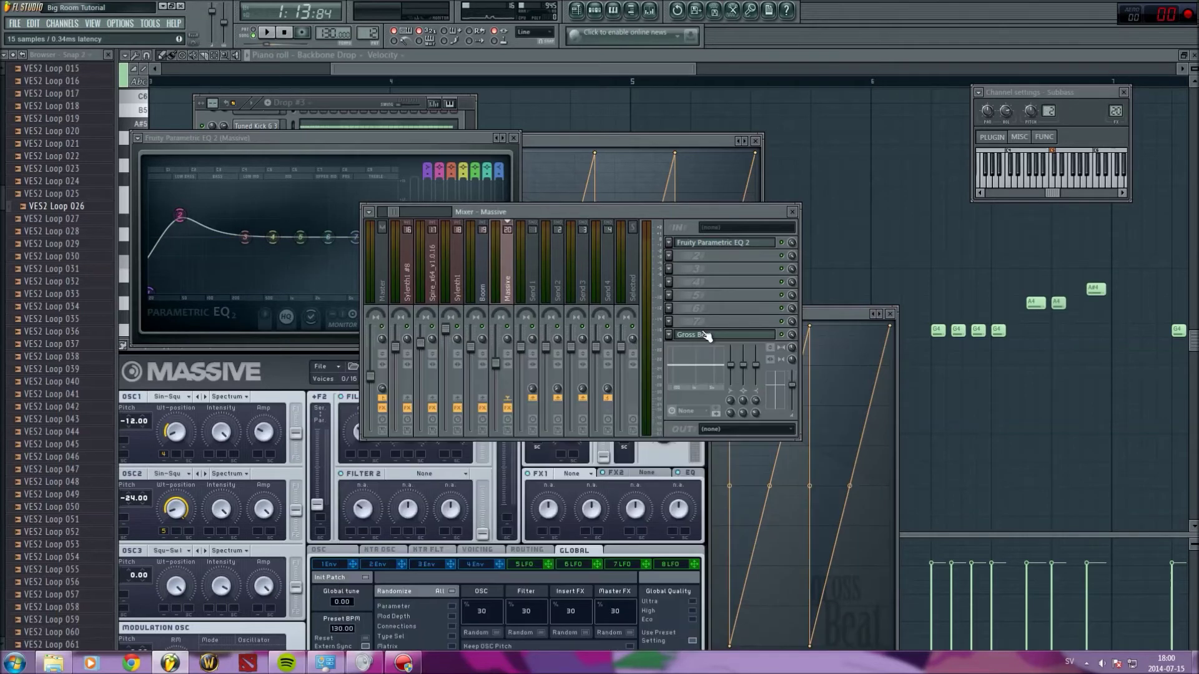
left_click(268, 32)
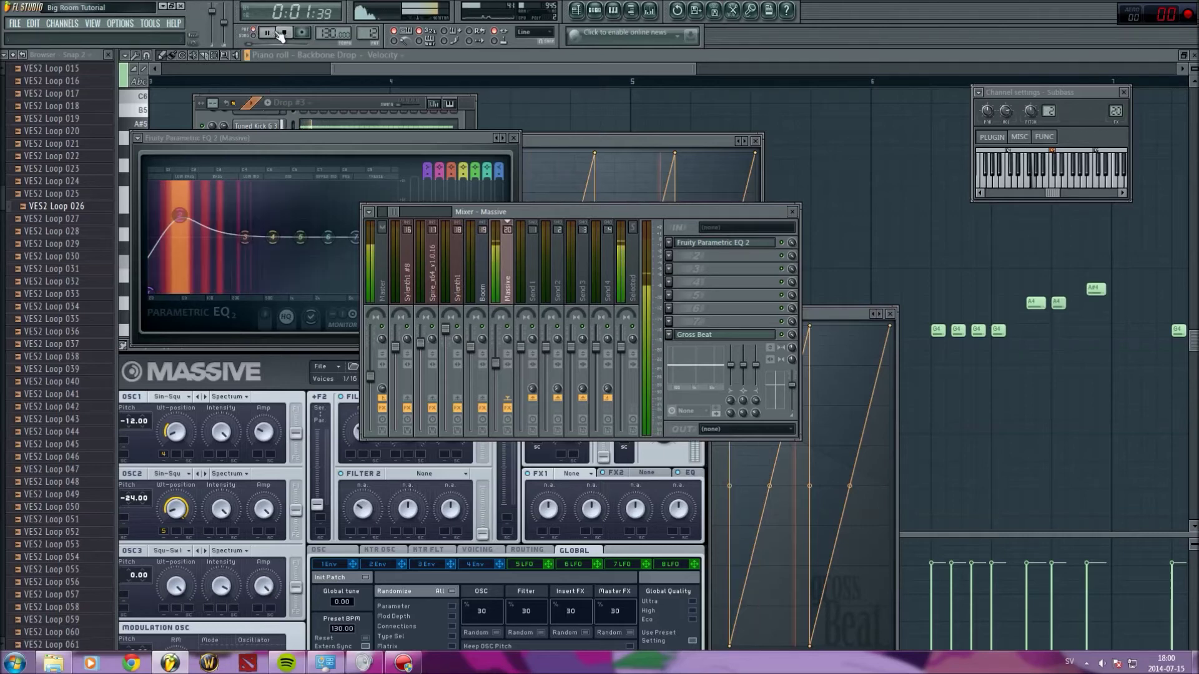
left_click(284, 33)
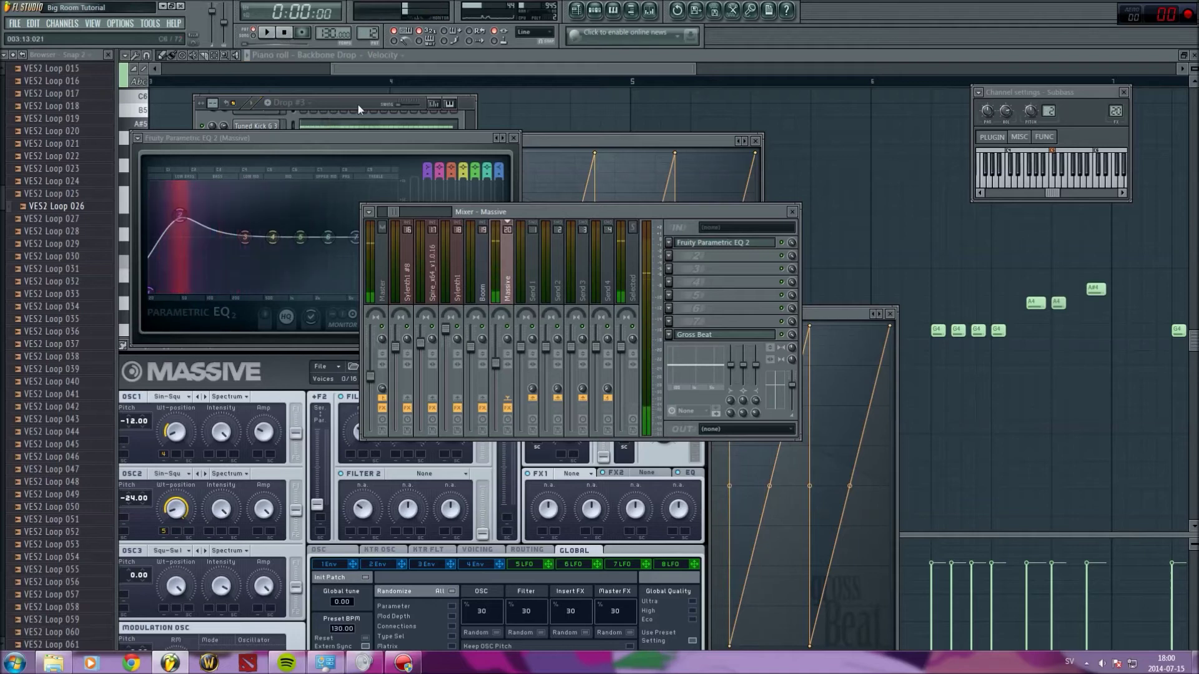
Review the Drop #3 channels, opening the Subbass synth and the VES2 Bassdrum 009 sample settings.
left_click(355, 104)
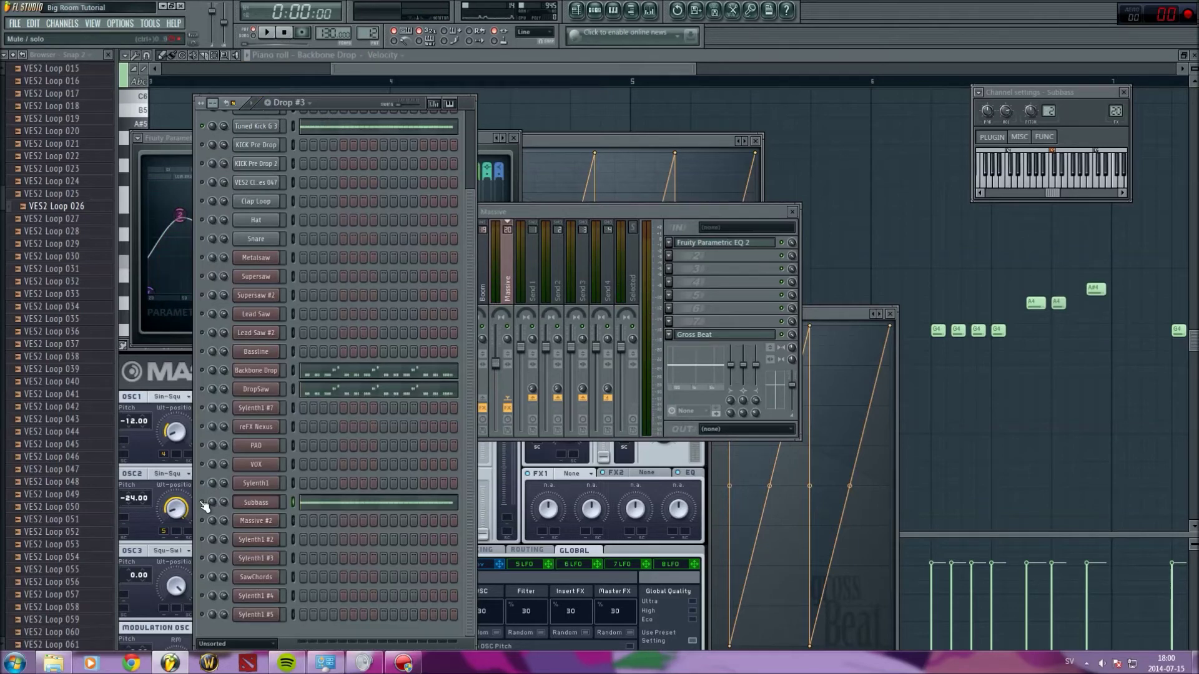
scroll(351, 481, "up", 2)
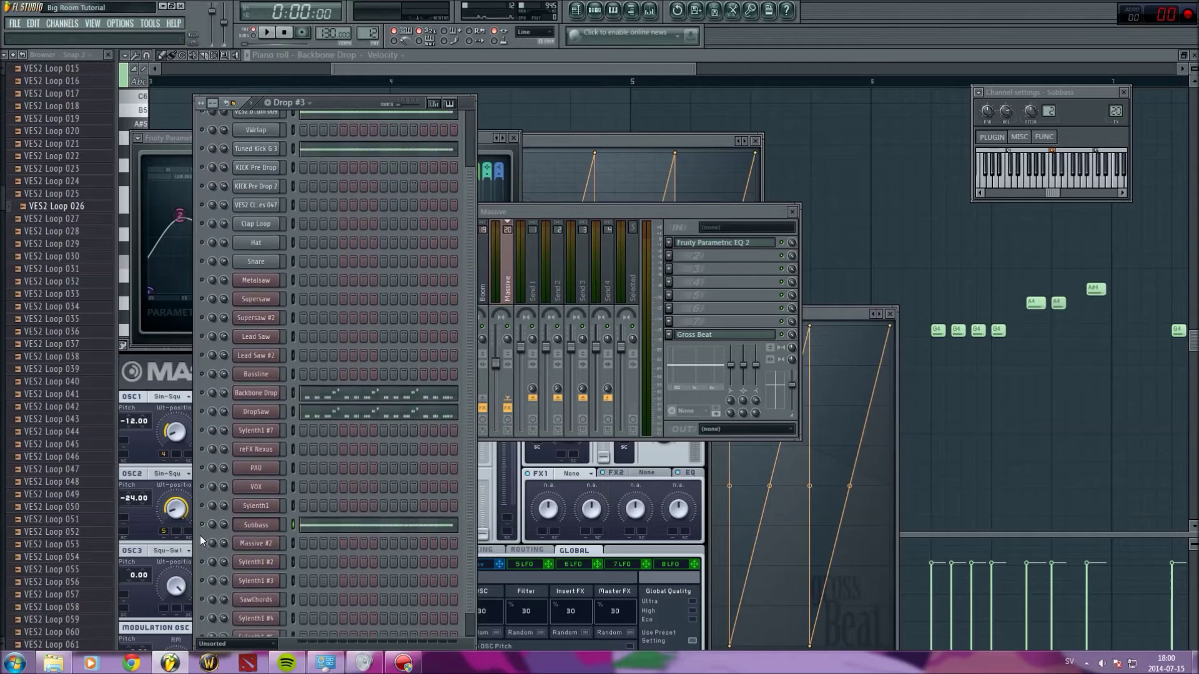
scroll(315, 496, "up", 3)
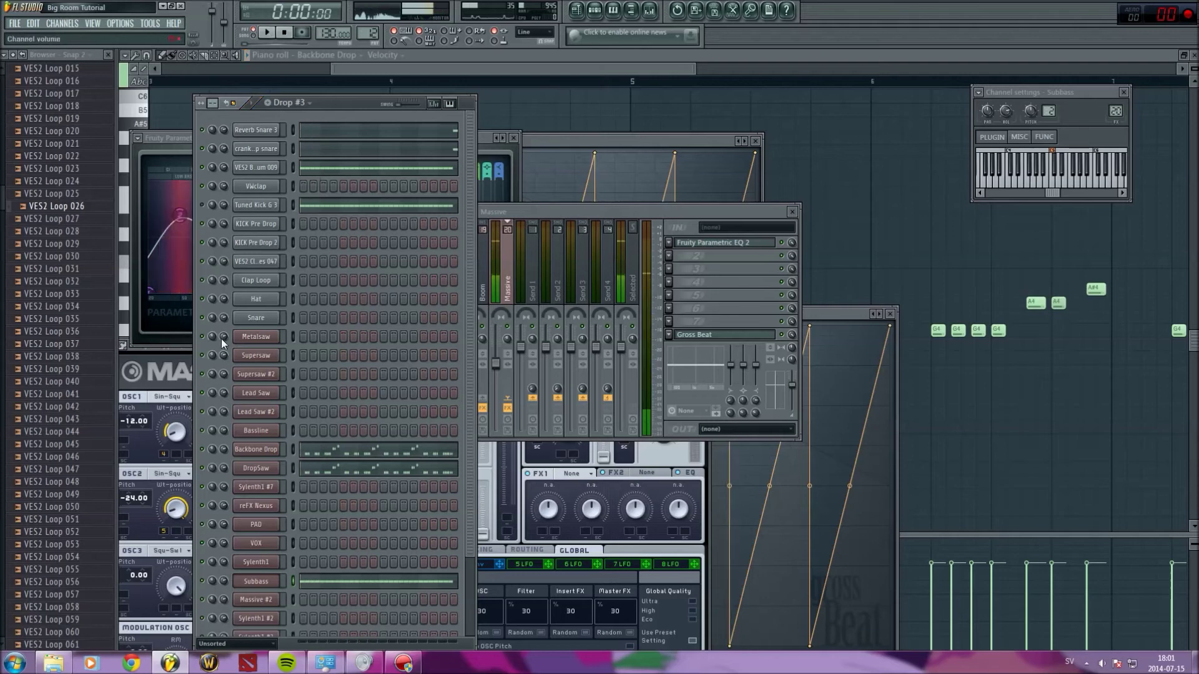
left_click(253, 583)
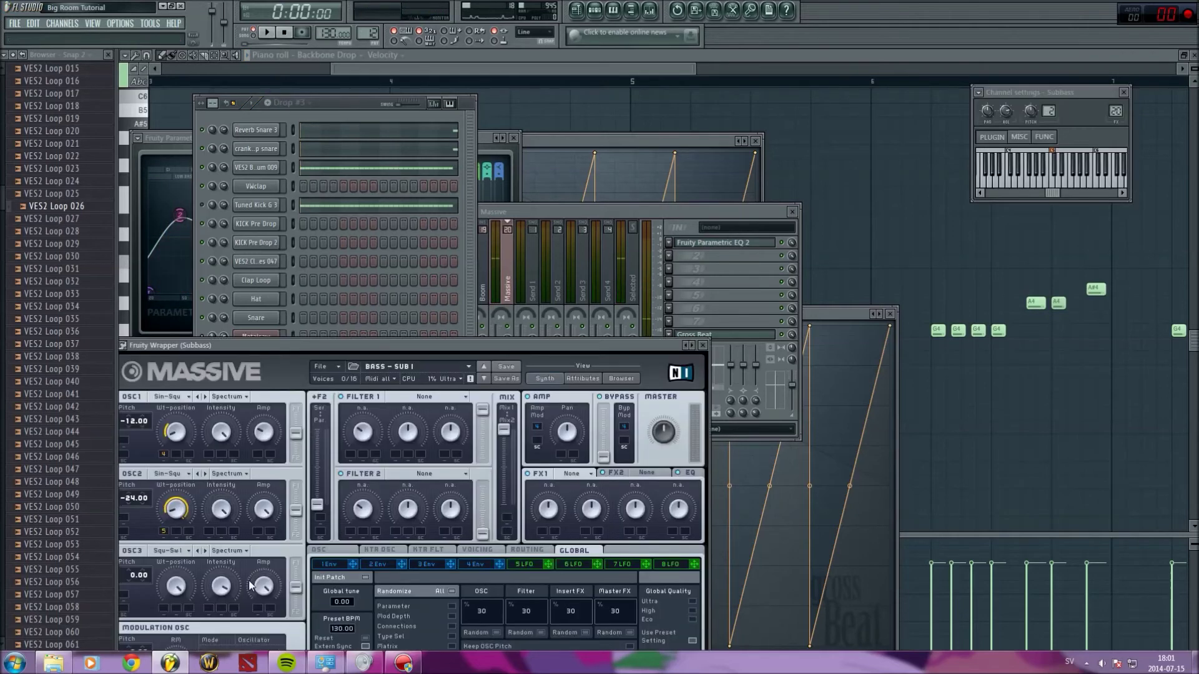
left_click(279, 167)
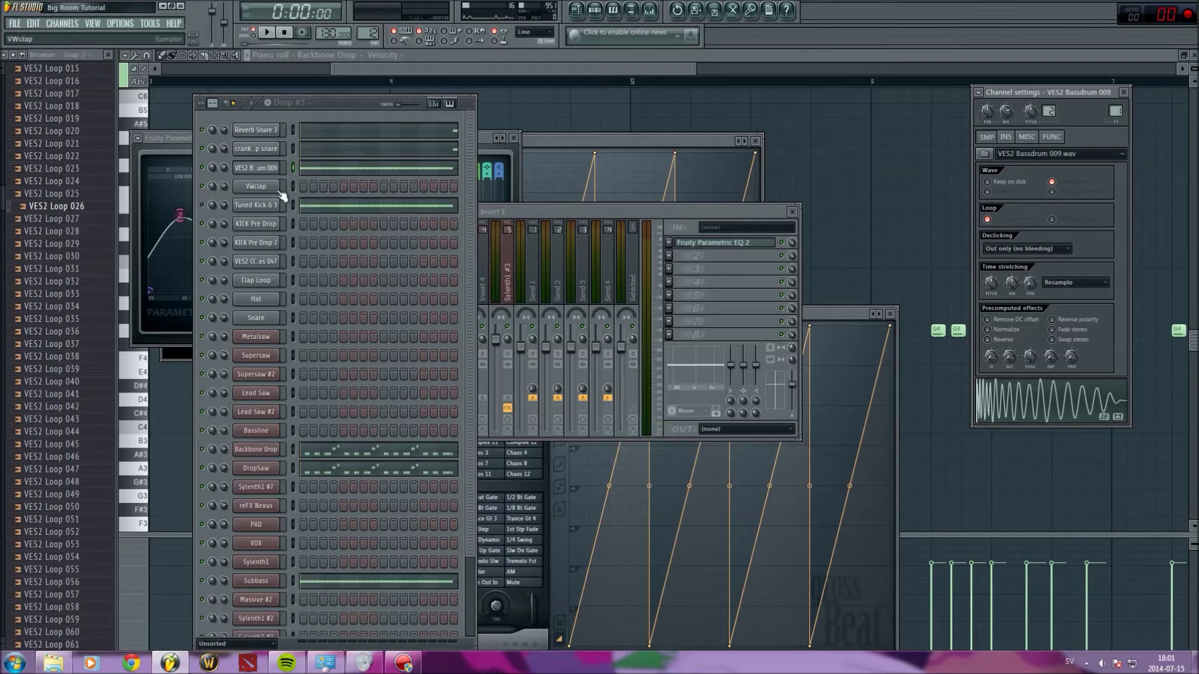
left_click(204, 205)
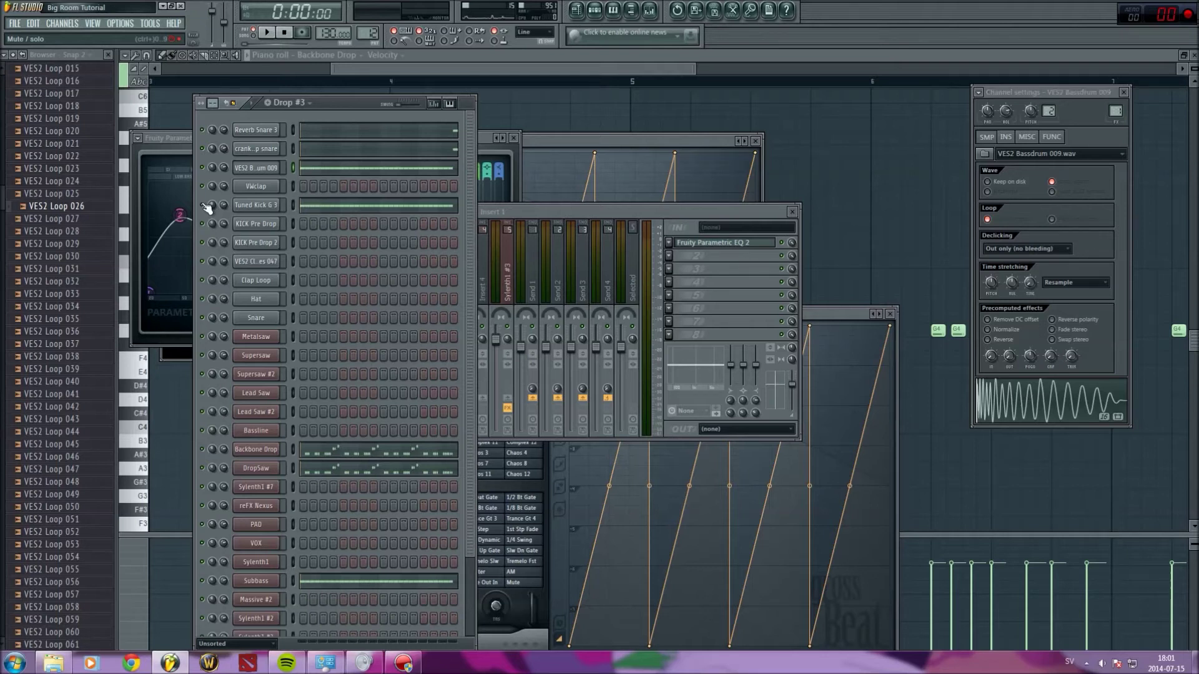
Switch to the Drop #4 pattern and look through its channels.
left_click(299, 103)
left_click(300, 105)
scroll(287, 373, "down", 4)
scroll(287, 373, "up", 4)
left_click(306, 105)
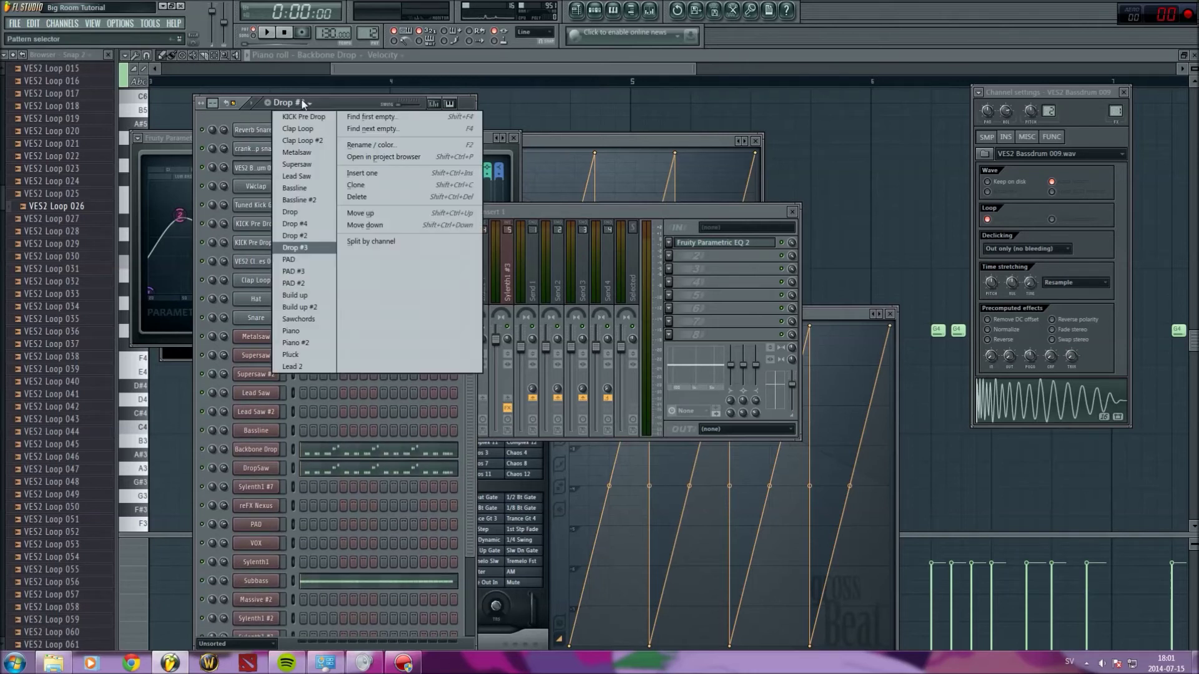
left_click(313, 226)
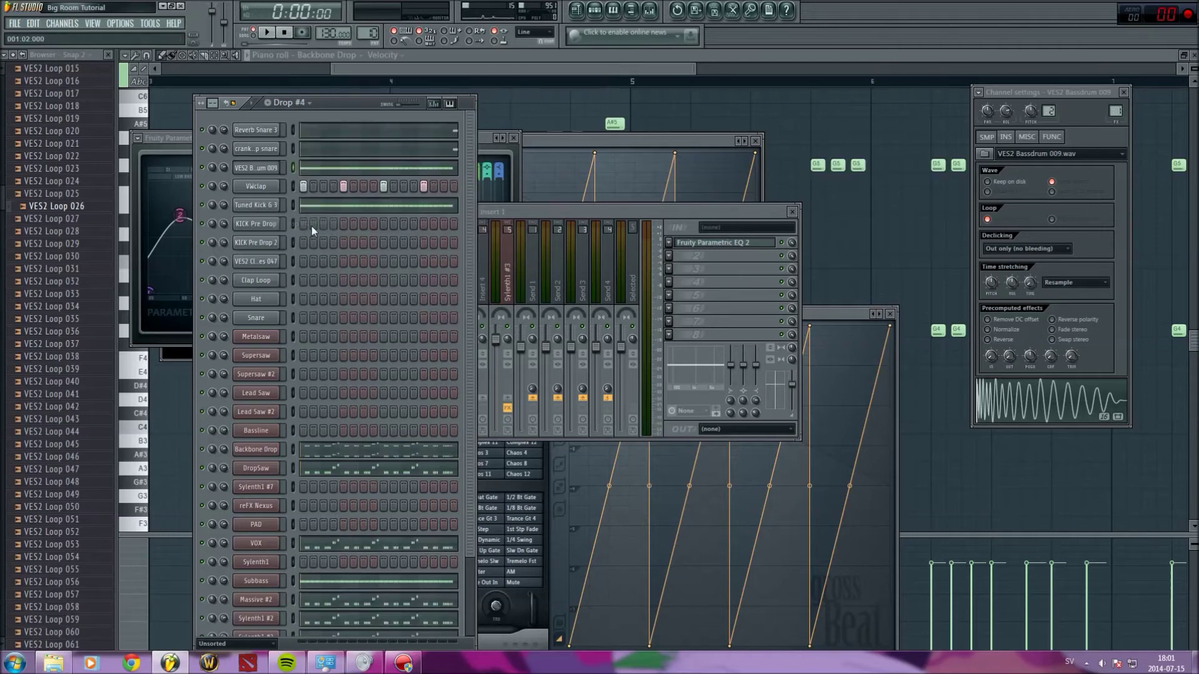
scroll(332, 280, "down", 4)
scroll(336, 285, "up", 3)
scroll(336, 285, "down", 3)
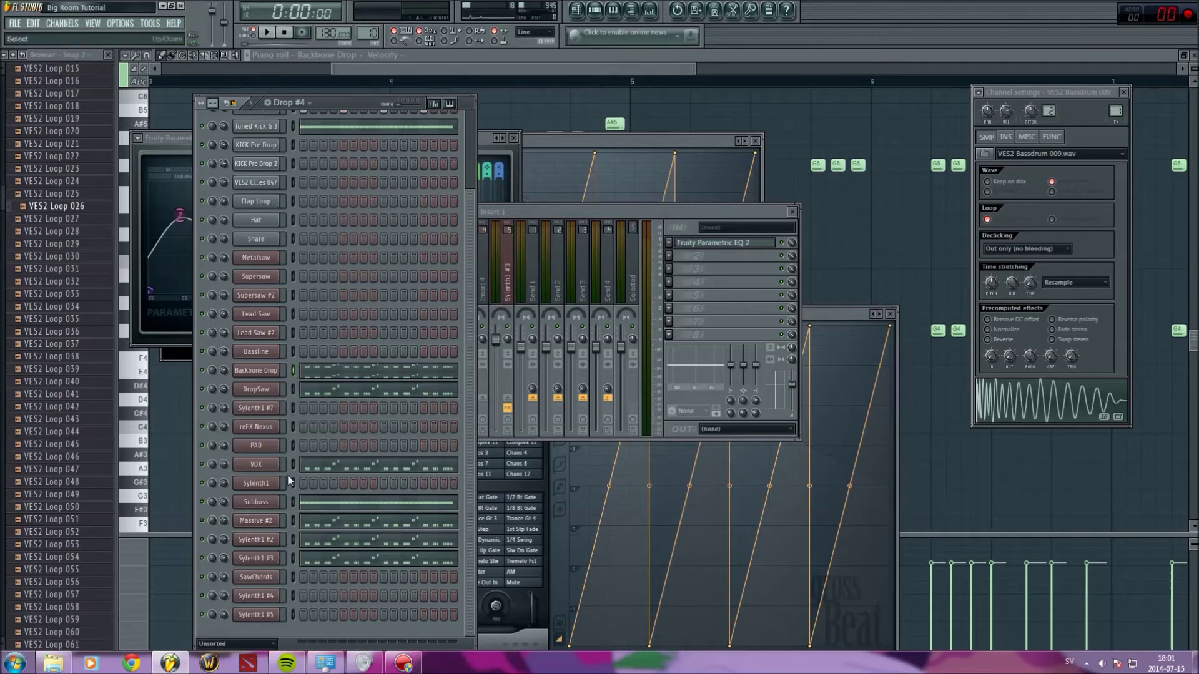
Select the Sylenth1 #3, Sylenth1 #2, Massive #2 and VOX channels in turn to audition the Drop #4 sounds.
left_click(292, 556)
left_click(292, 539)
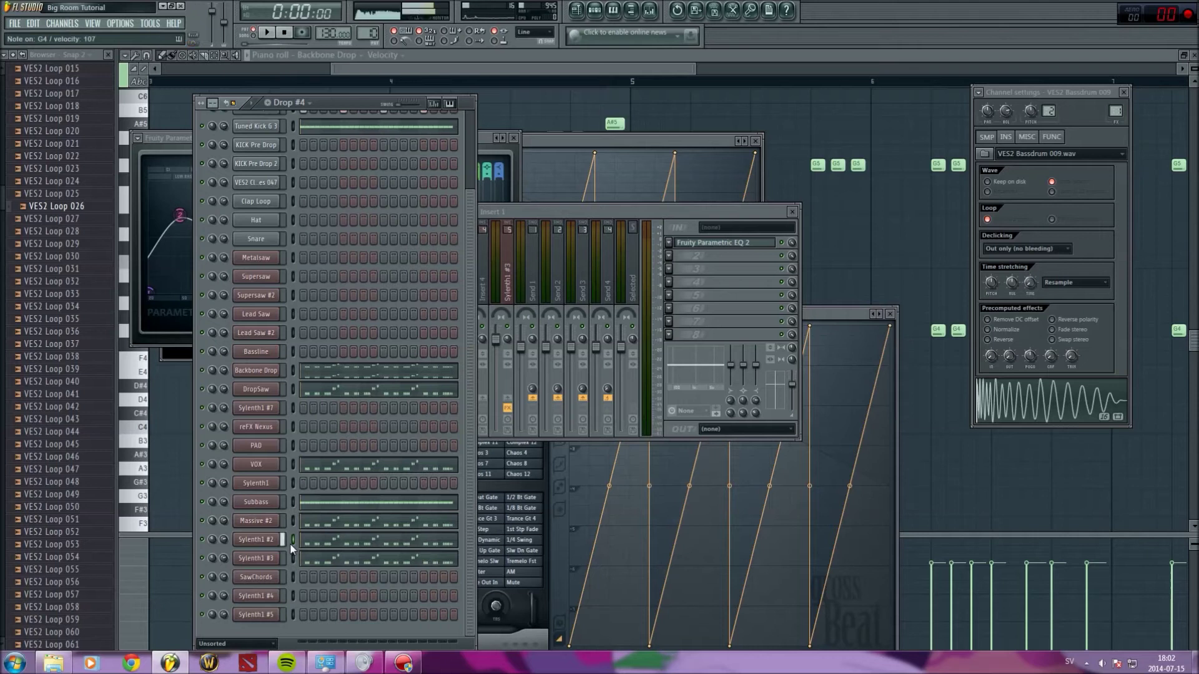
left_click(293, 521)
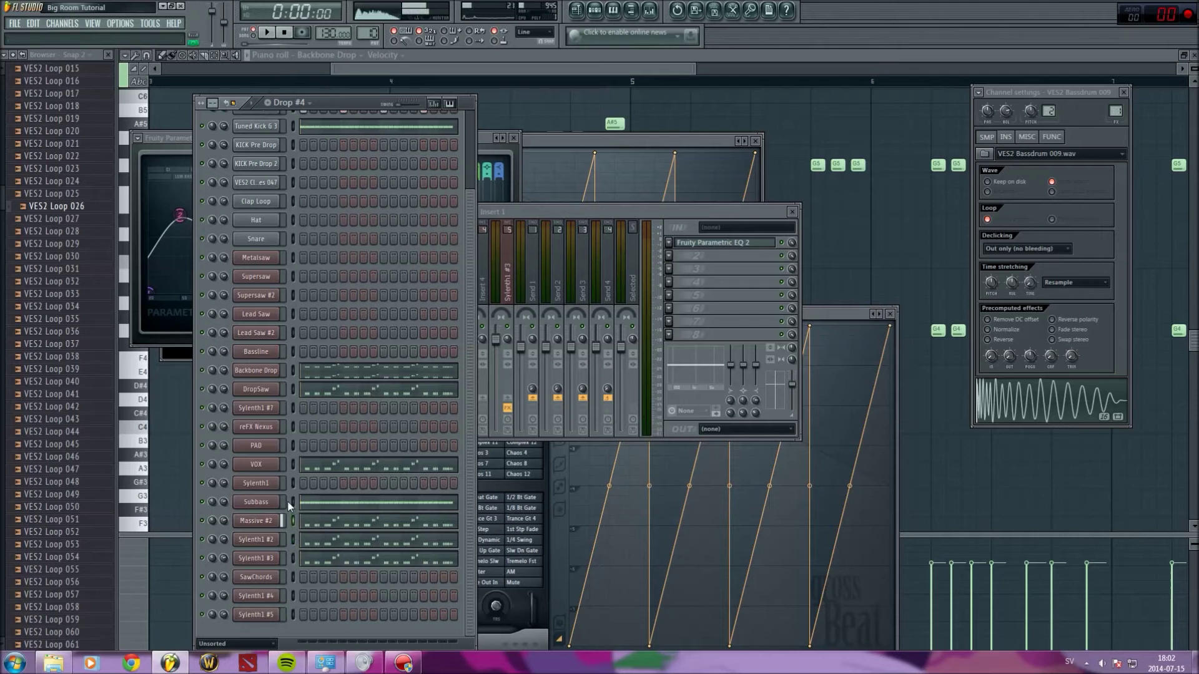
left_click(292, 463)
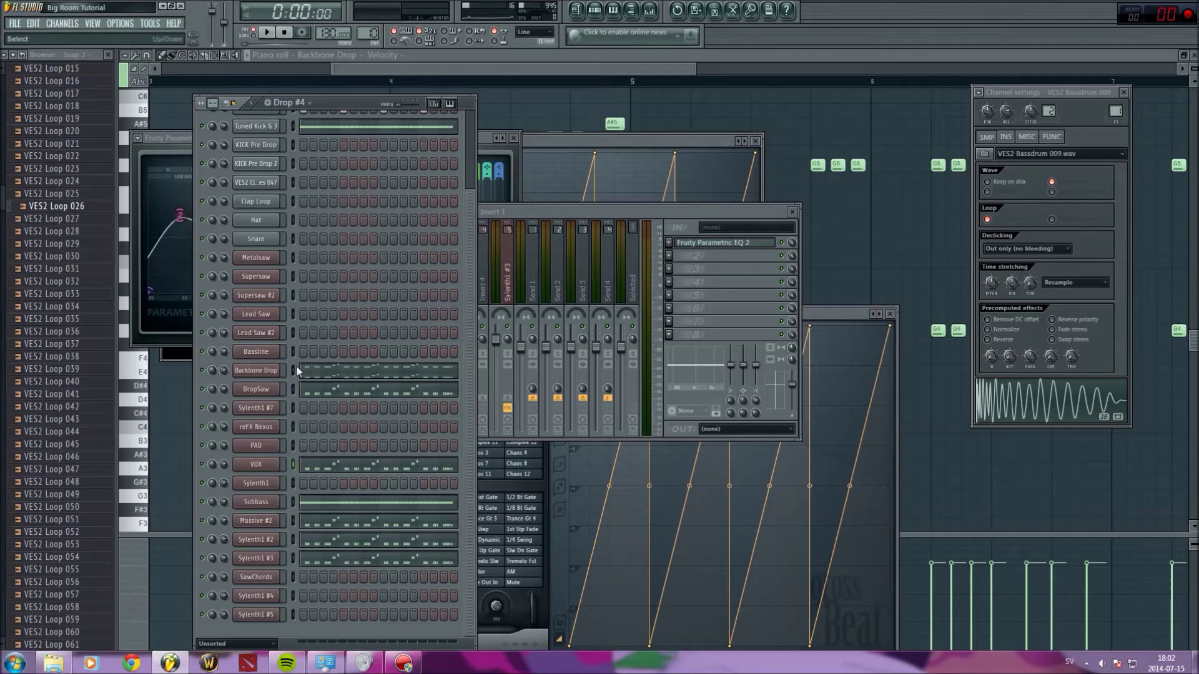
Play the Drop #2 pattern briefly, return to Drop #4 and play that pattern for comparison.
left_click(268, 33)
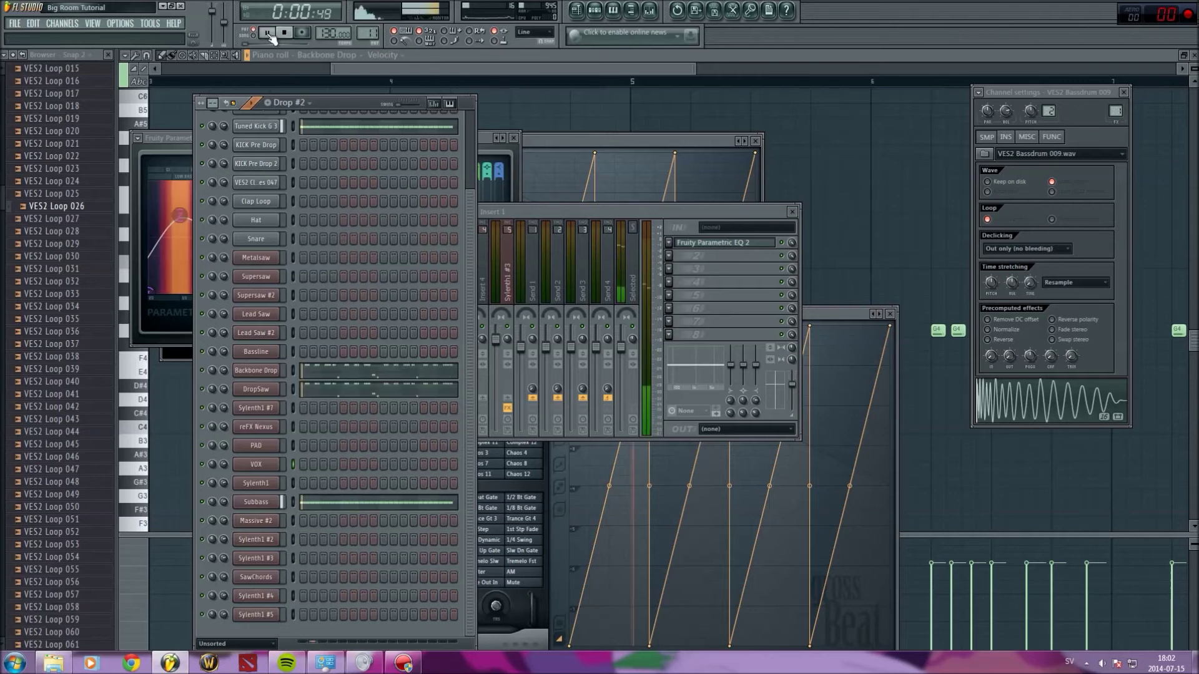
left_click(286, 33)
left_click(286, 103)
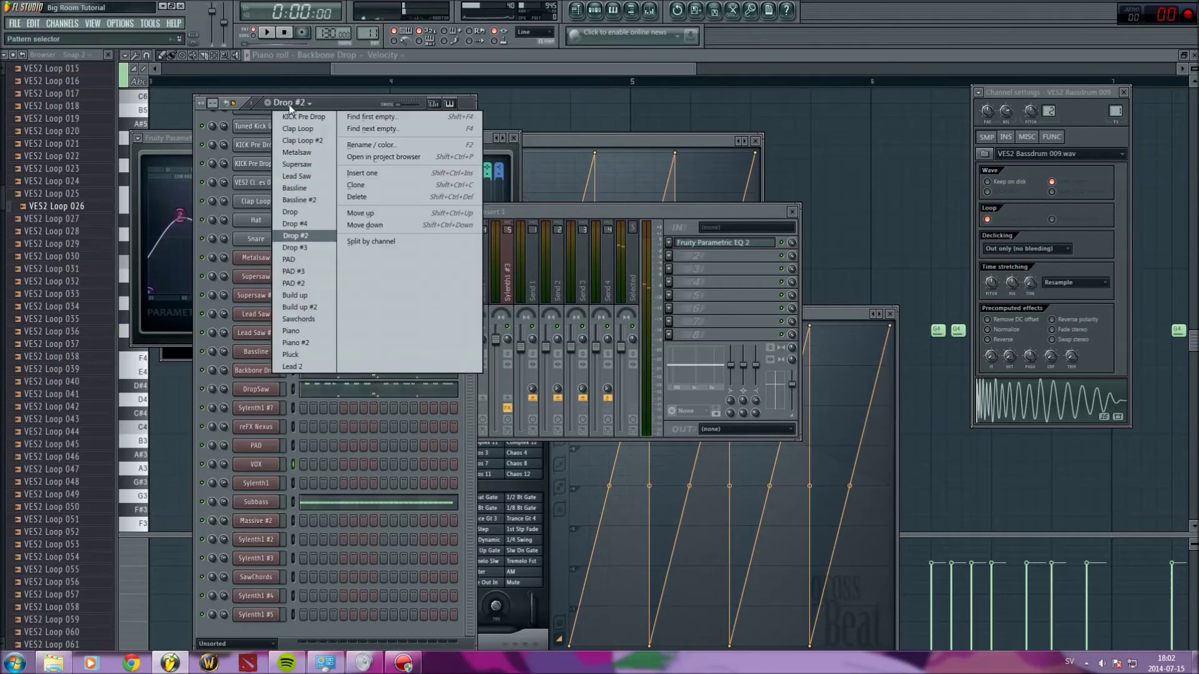
left_click(320, 221)
left_click(267, 32)
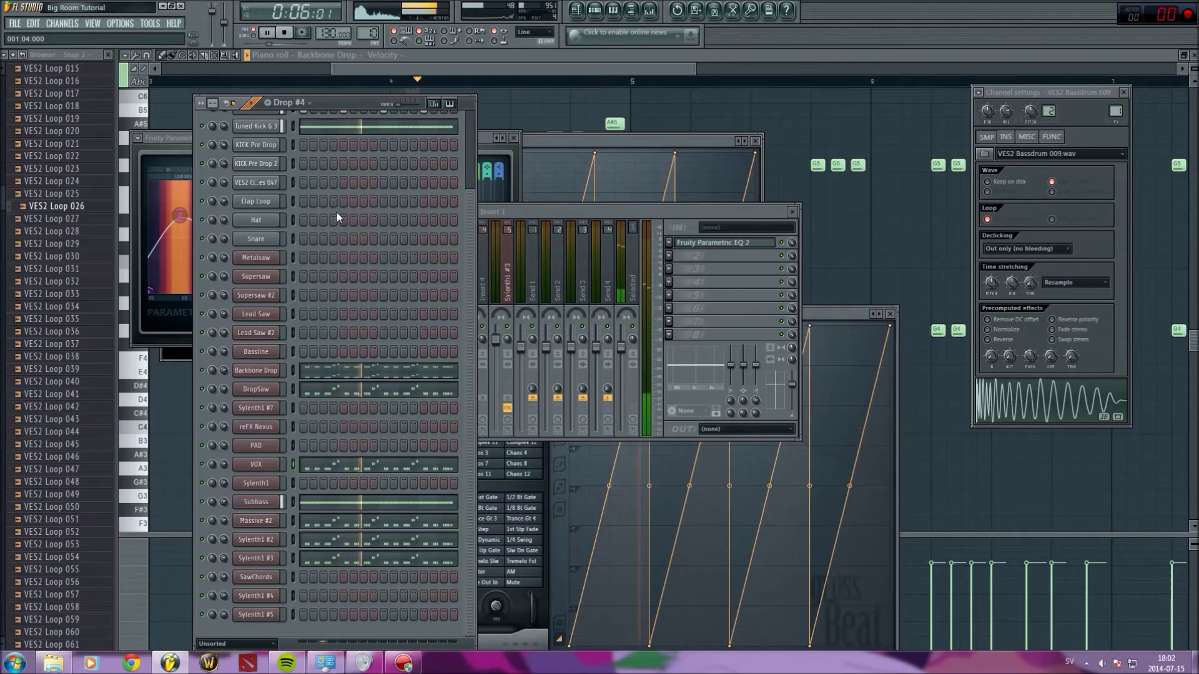
key("space")
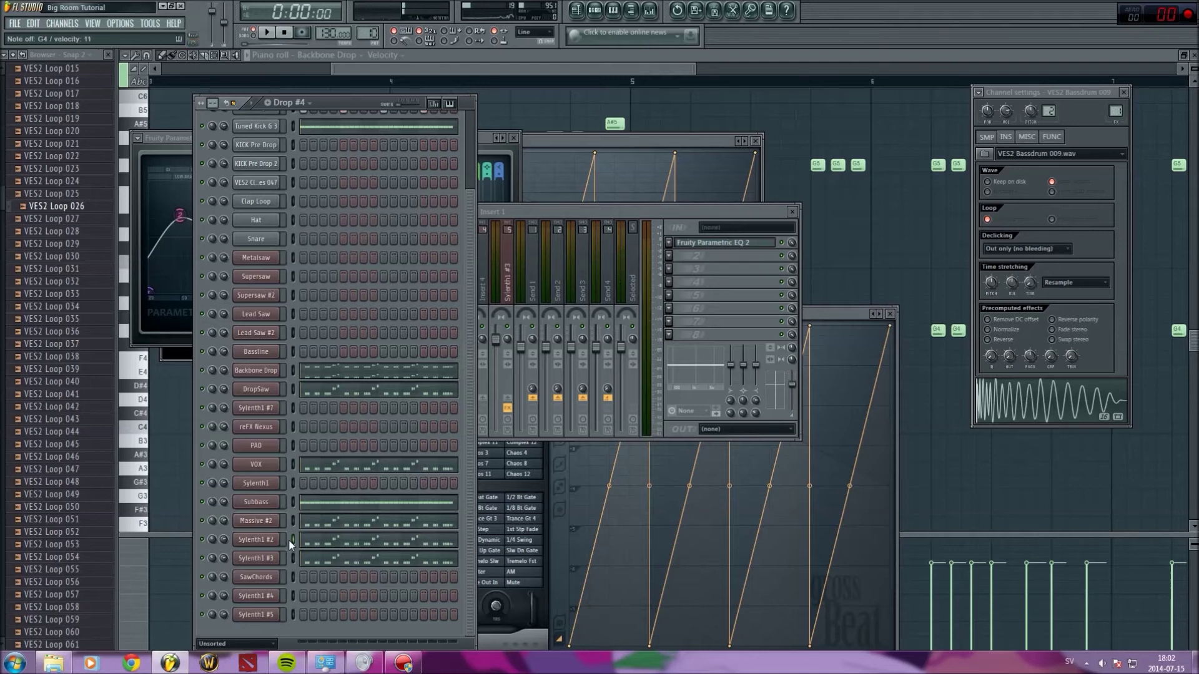
Select the Massive #2 channel and examine the Drop #3 and Drop #4 sections and automation clips in the playlist.
left_click(293, 523)
left_click(575, 10)
scroll(335, 335, "down", 2)
scroll(219, 543, "down", 3)
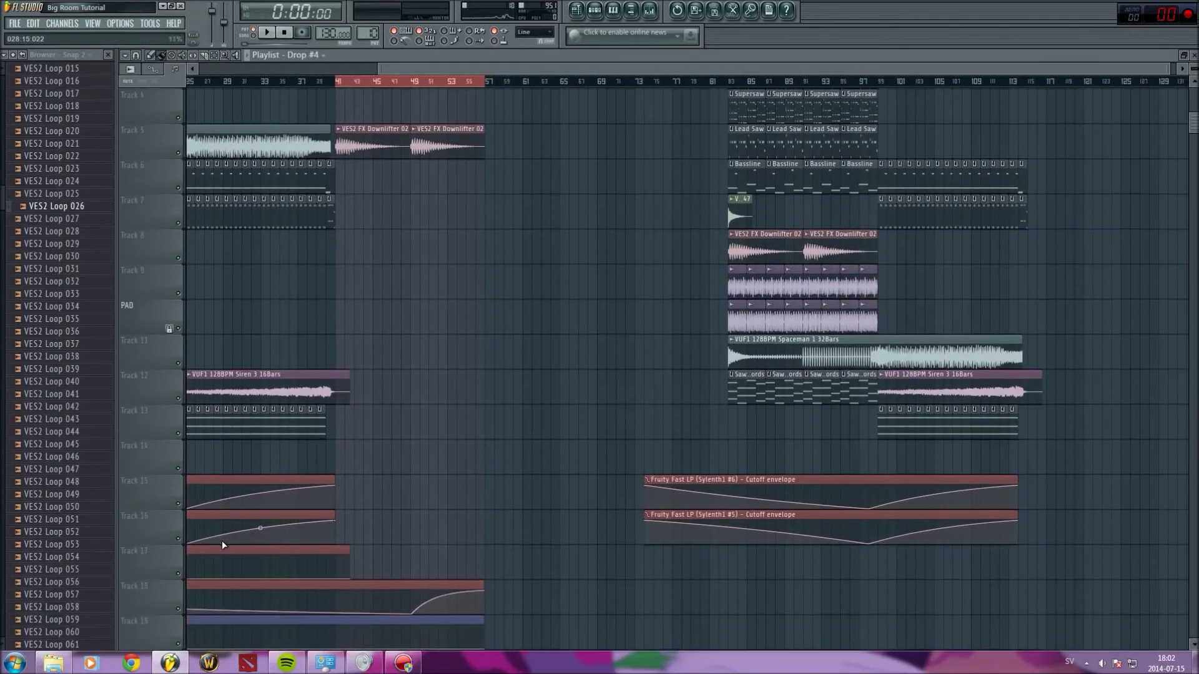
scroll(281, 327, "up", 3)
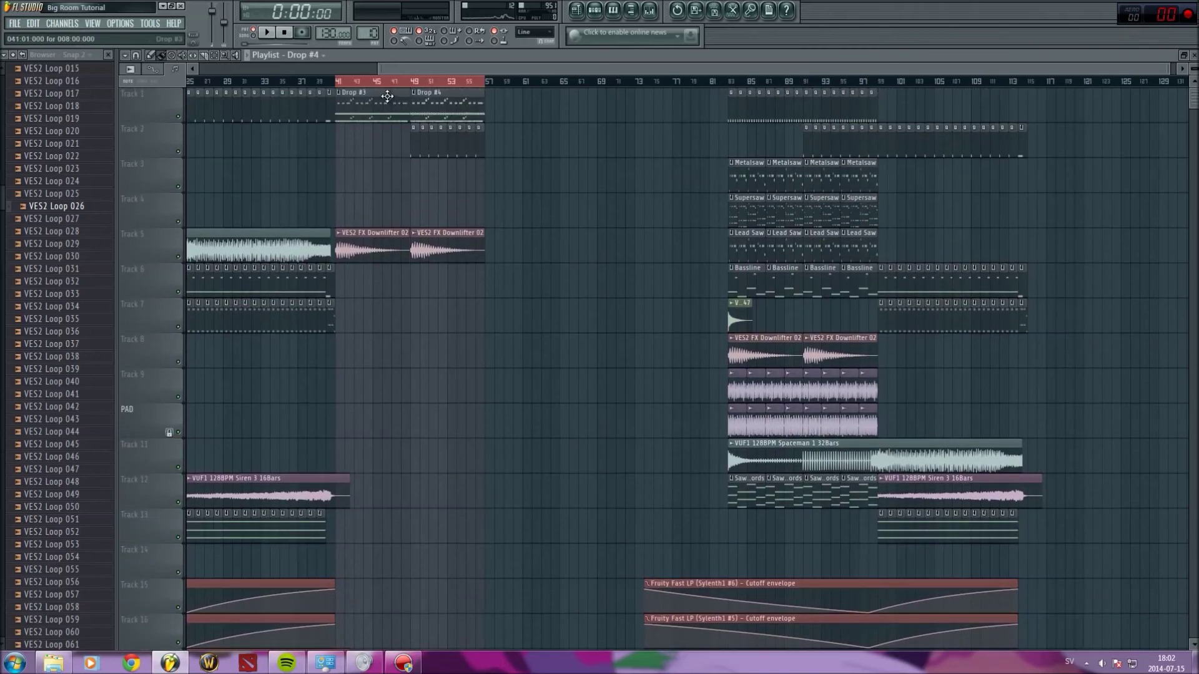
scroll(424, 201, "up", 4)
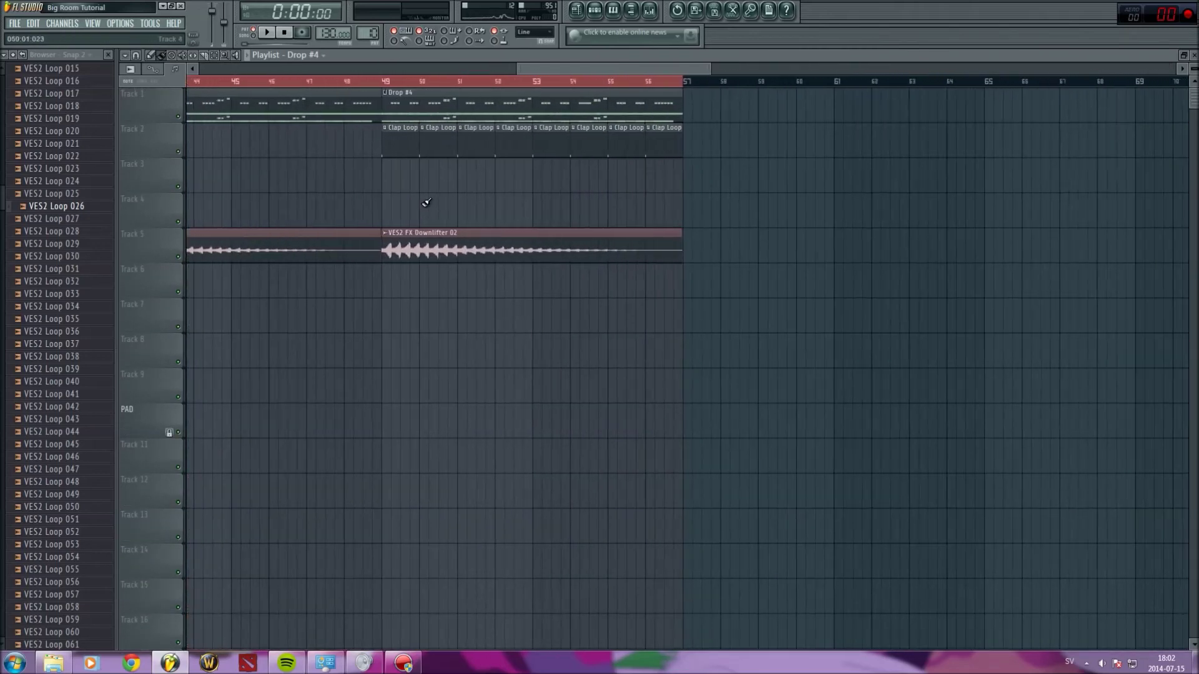
scroll(427, 205, "down", 3)
scroll(402, 372, "up", 2)
scroll(430, 516, "down", 2)
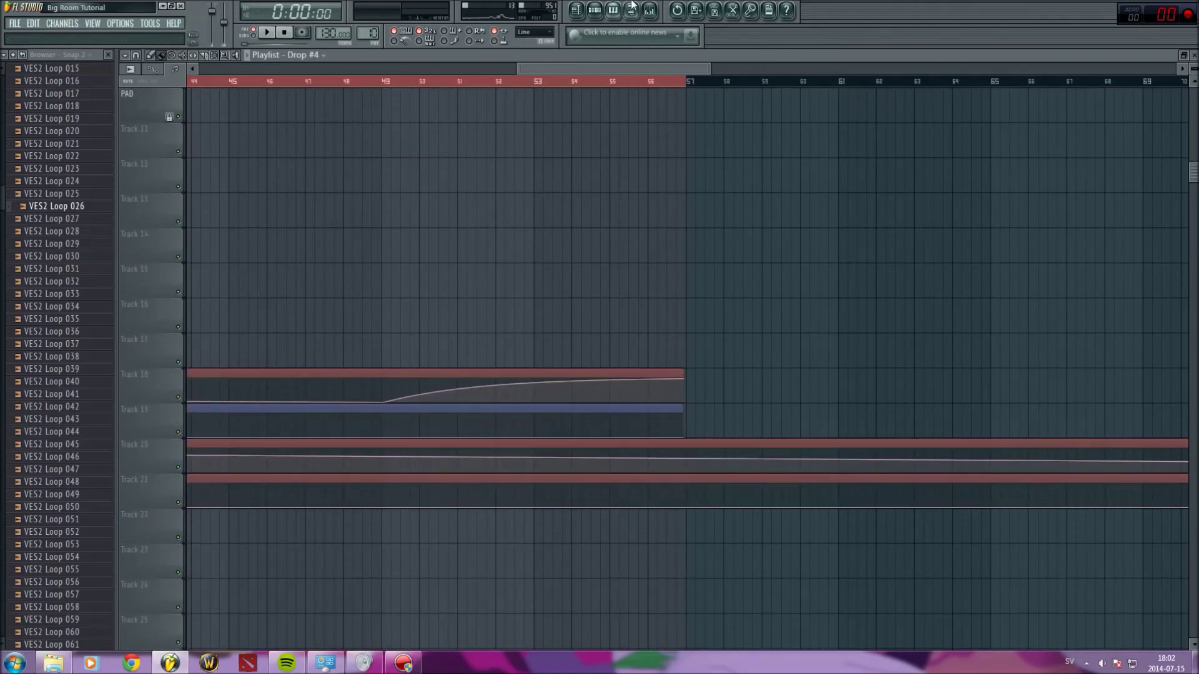
Open the Massive #2 synth from the Drop #4 channels and move the mixer in front of its window.
left_click(650, 9)
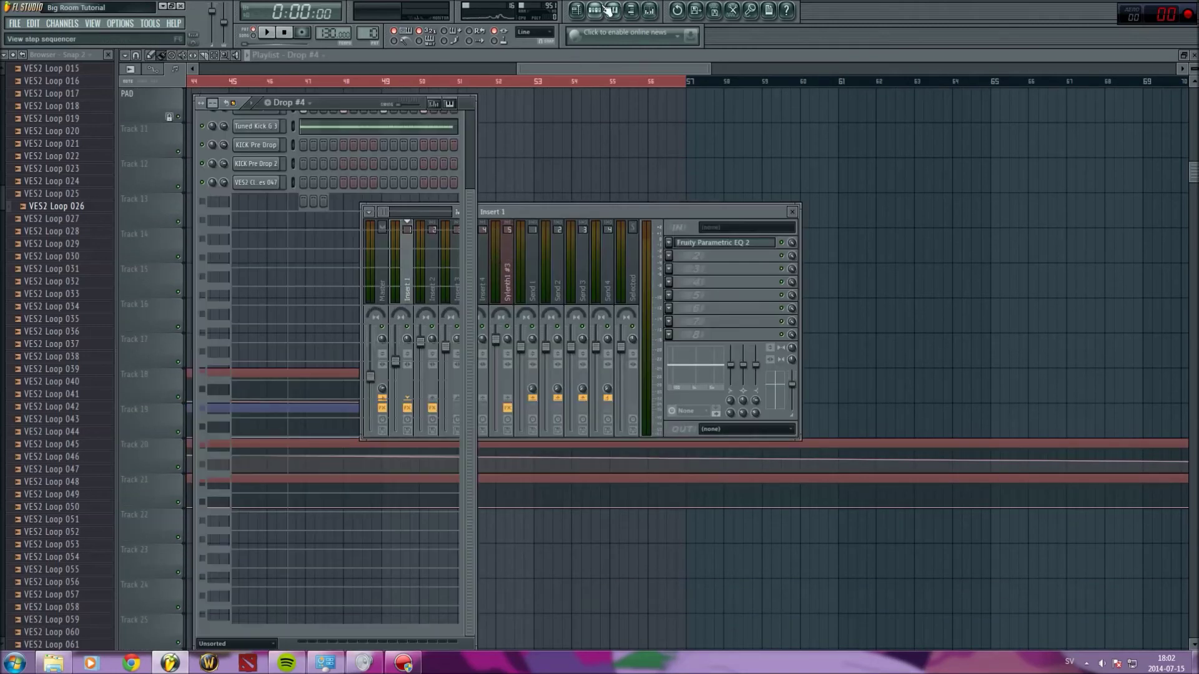
left_click(594, 9)
left_click(263, 521)
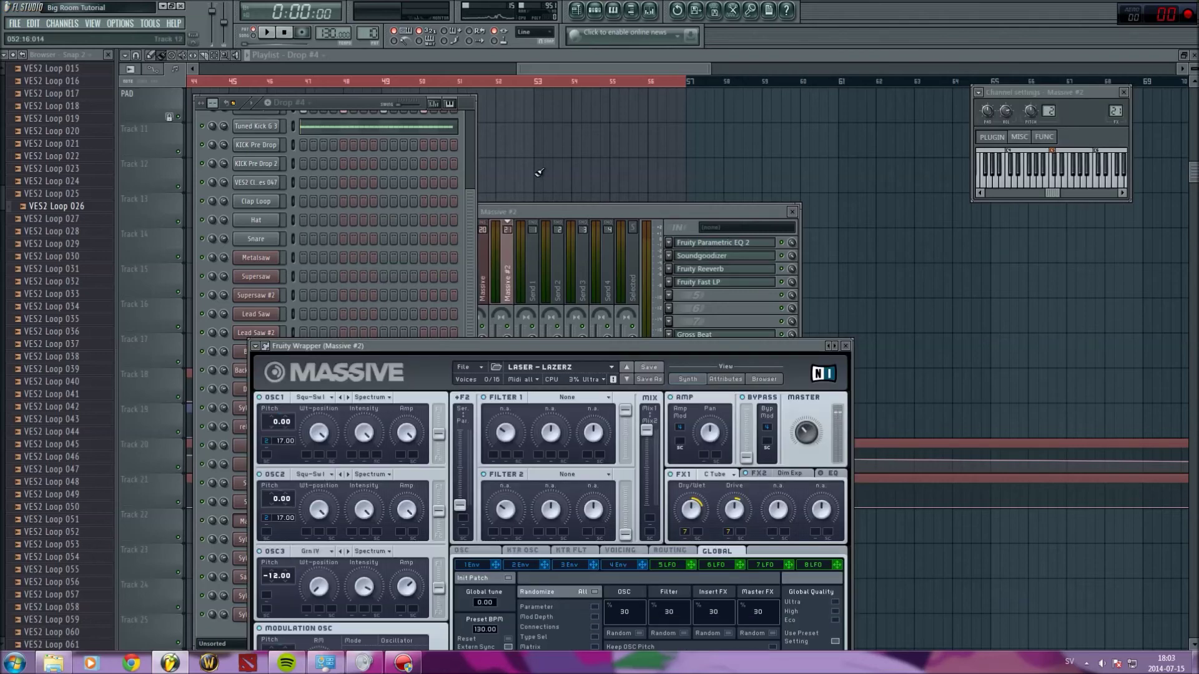
left_click_drag(637, 214, 631, 279)
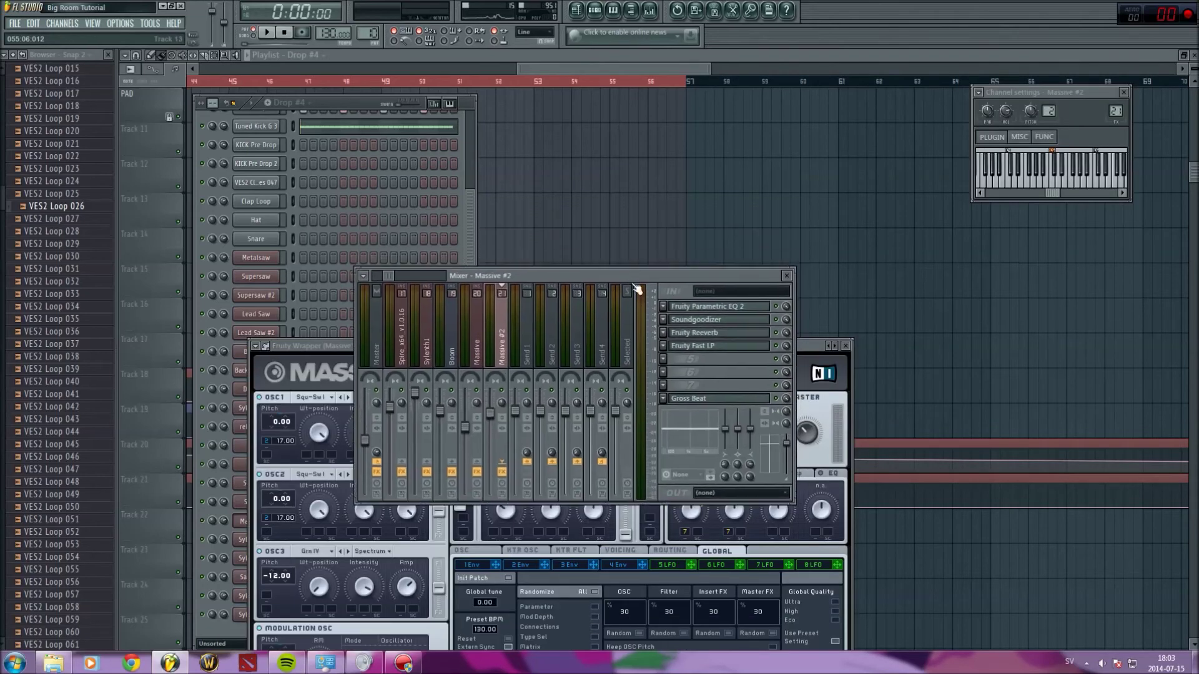
Sweep the Fruity Fast LP cutoff on the Massive #2 track down and back up to demonstrate the filter.
left_click(698, 348)
left_click_drag(245, 249, 245, 350)
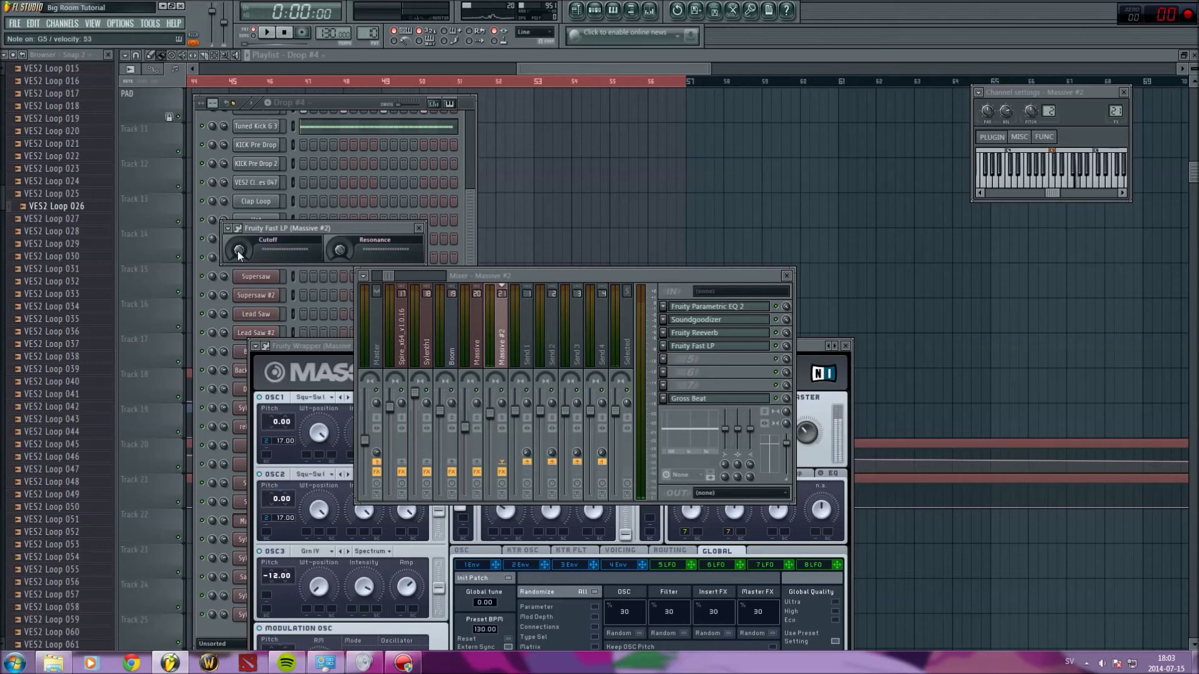
scroll(229, 255, "up", 3)
left_click_drag(238, 250, 239, 220)
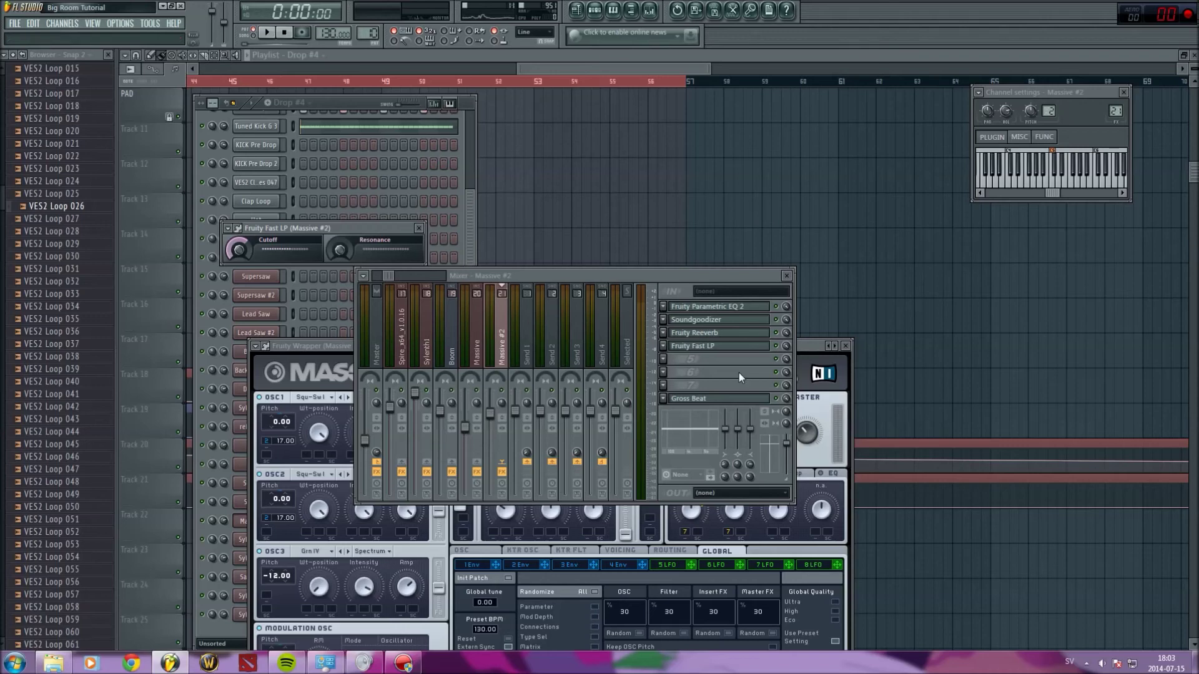
Lower band 4 to the flat line in Massive #2's Fruity Parametric EQ 2 and reopen Fruity Fast LP.
left_click(732, 308)
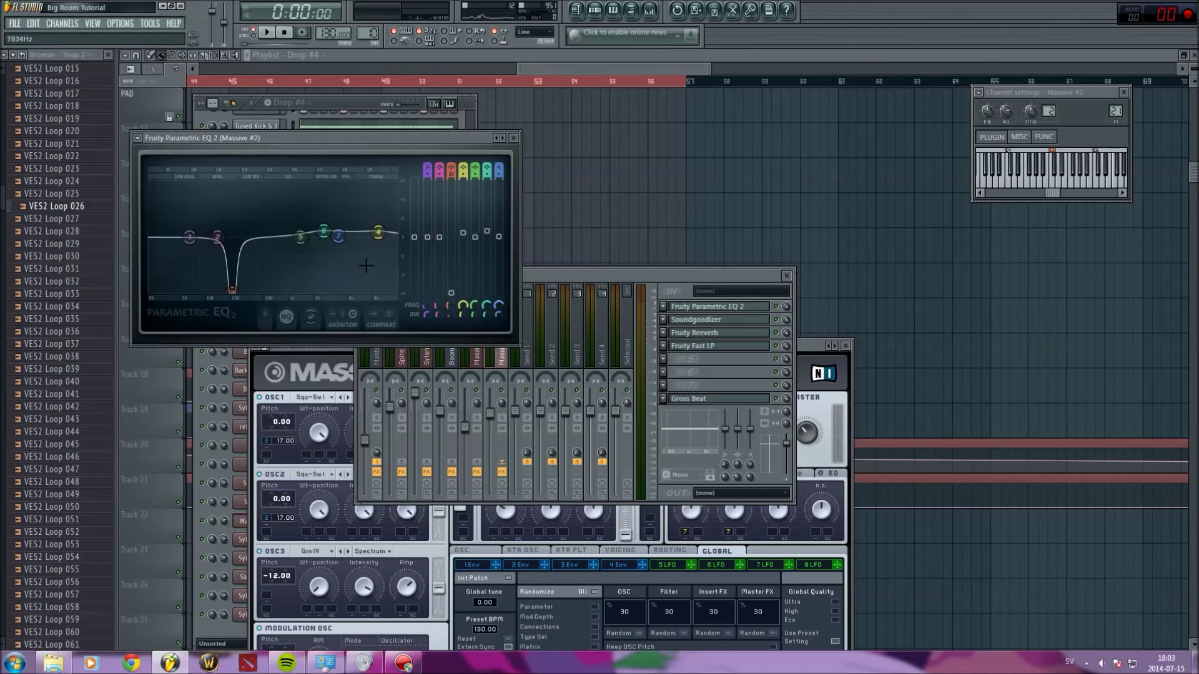
left_click_drag(400, 245, 373, 238)
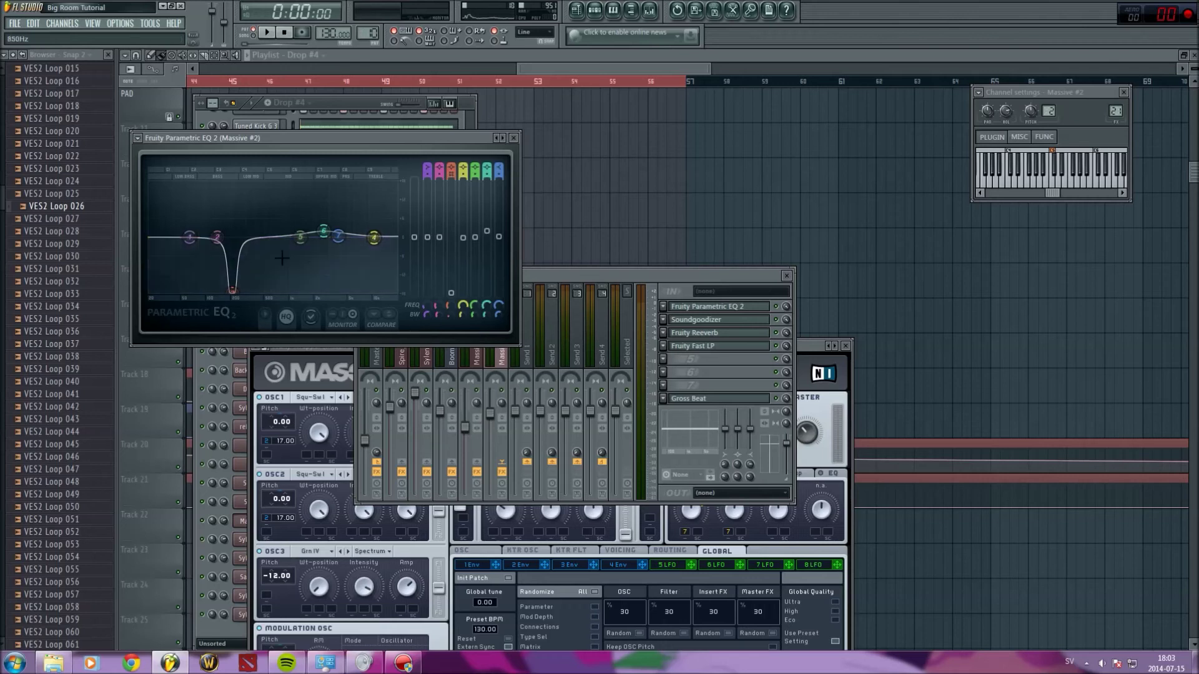
left_click(690, 347)
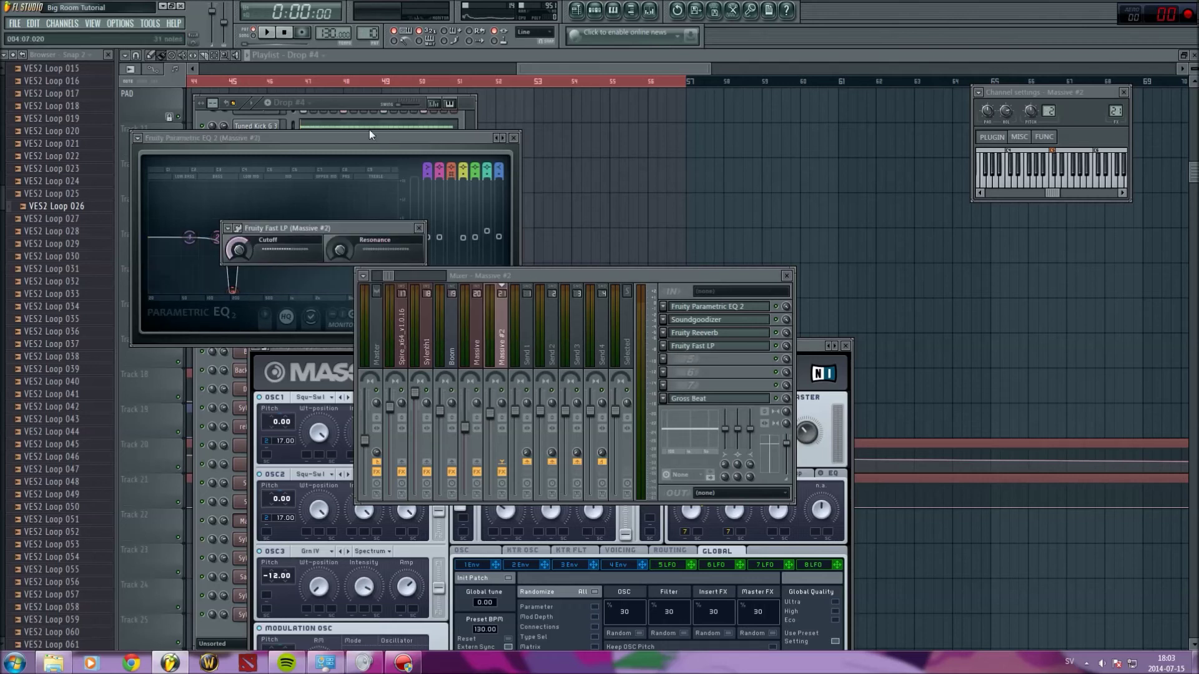
Bring the Drop #4 channels back to the front and review the claps, kicks and synth layers.
left_click(345, 110)
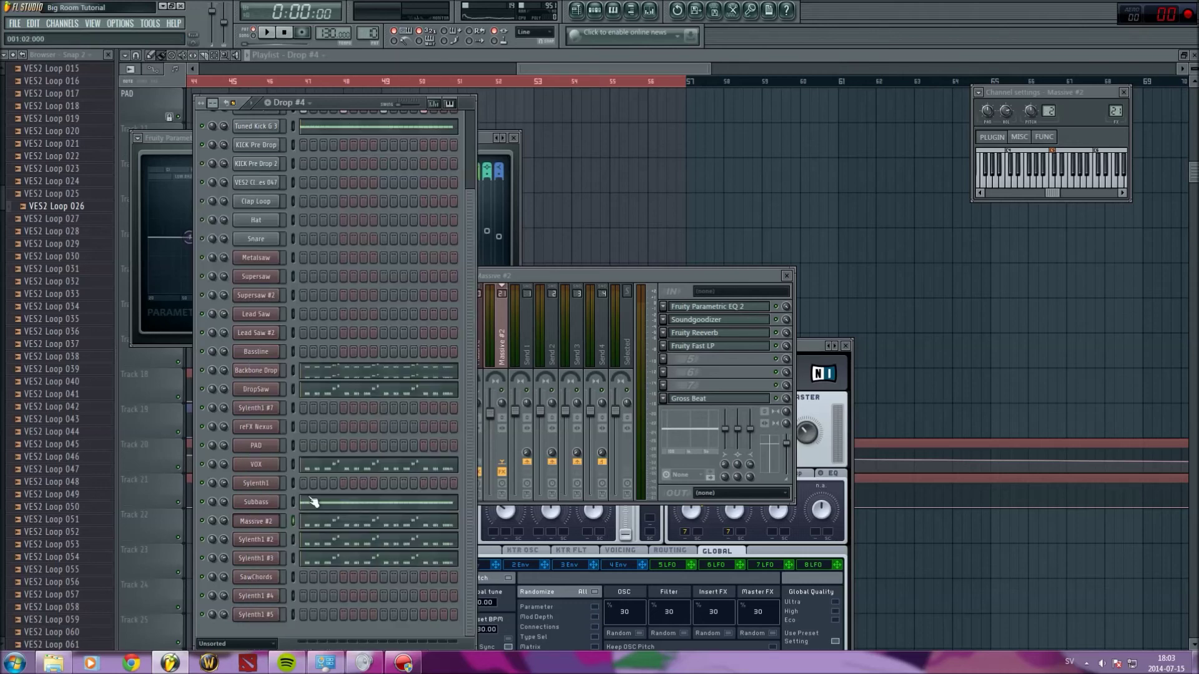
scroll(327, 490, "up", 4)
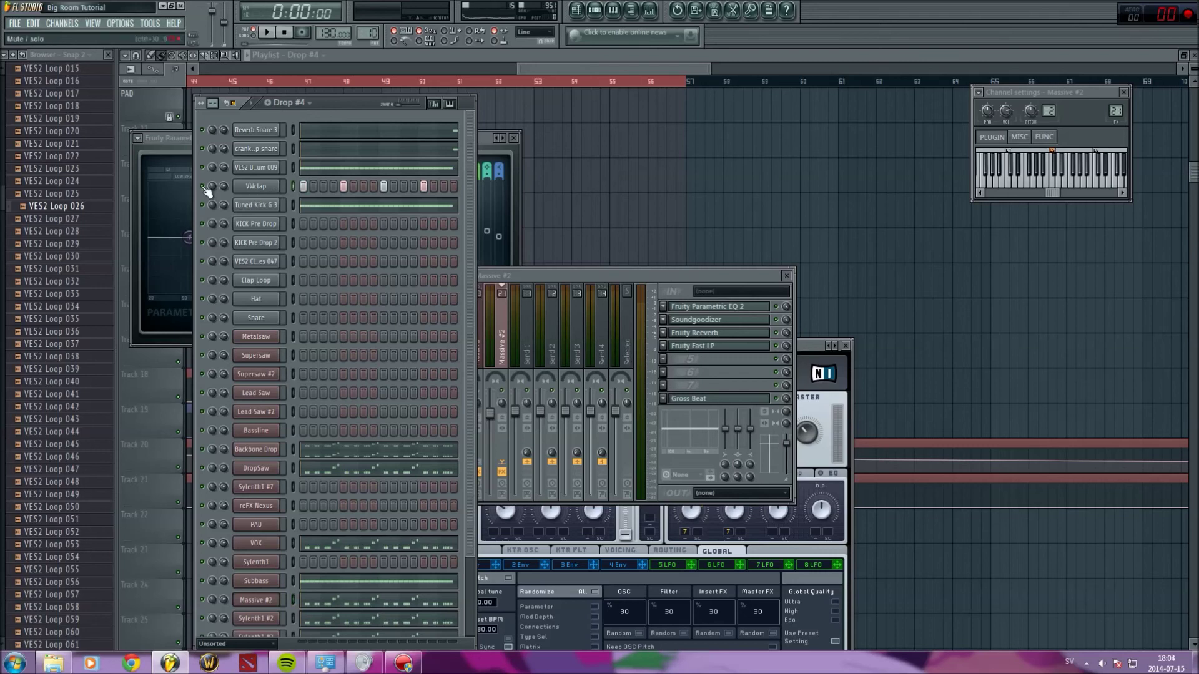
scroll(250, 409, "down", 4)
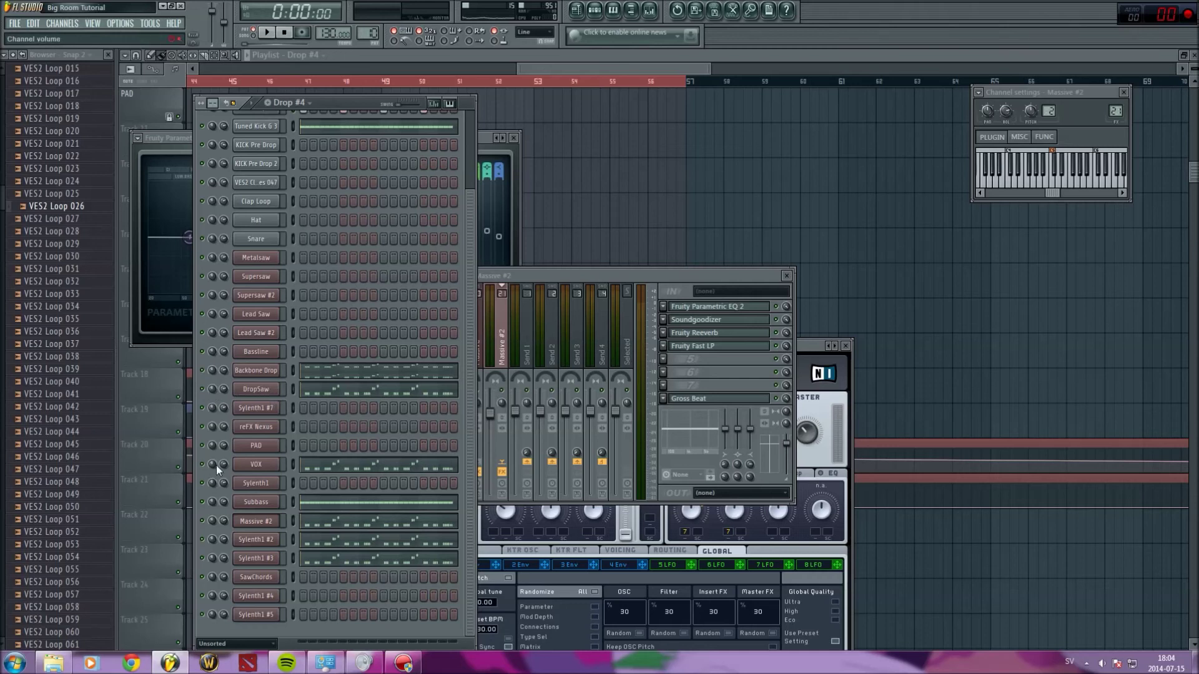
Solo and play the VOX channel in Drop #4, open its plugin and move the channel settings window out of the way.
key("space")
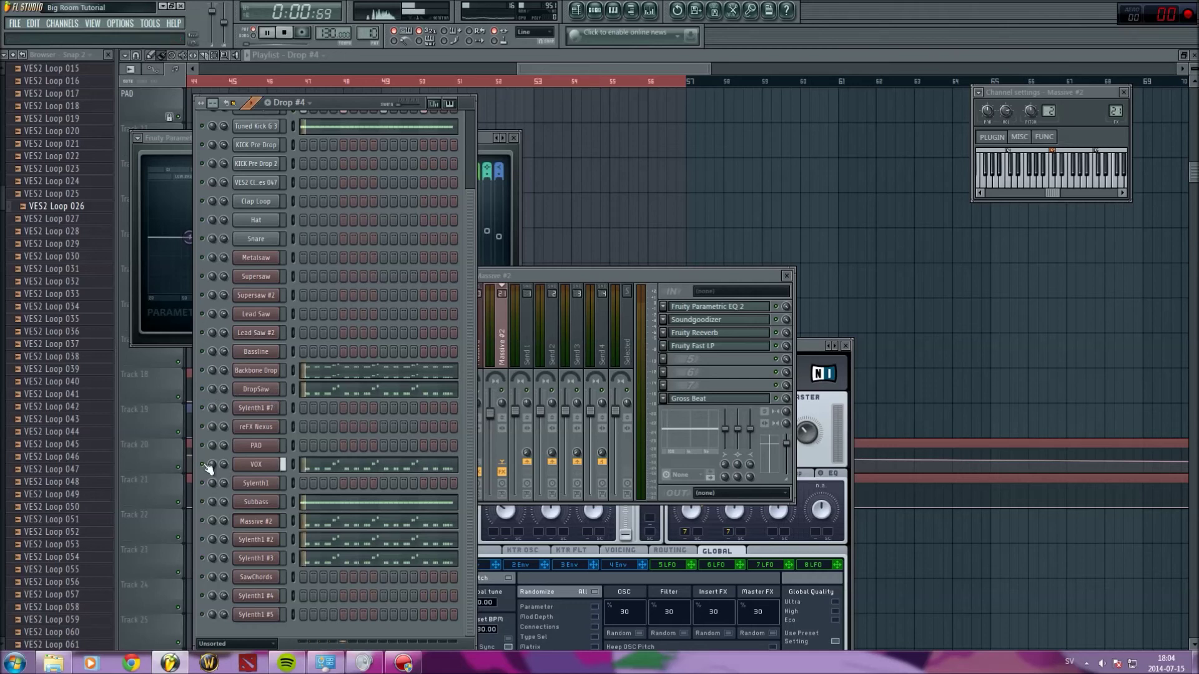
left_click(273, 468)
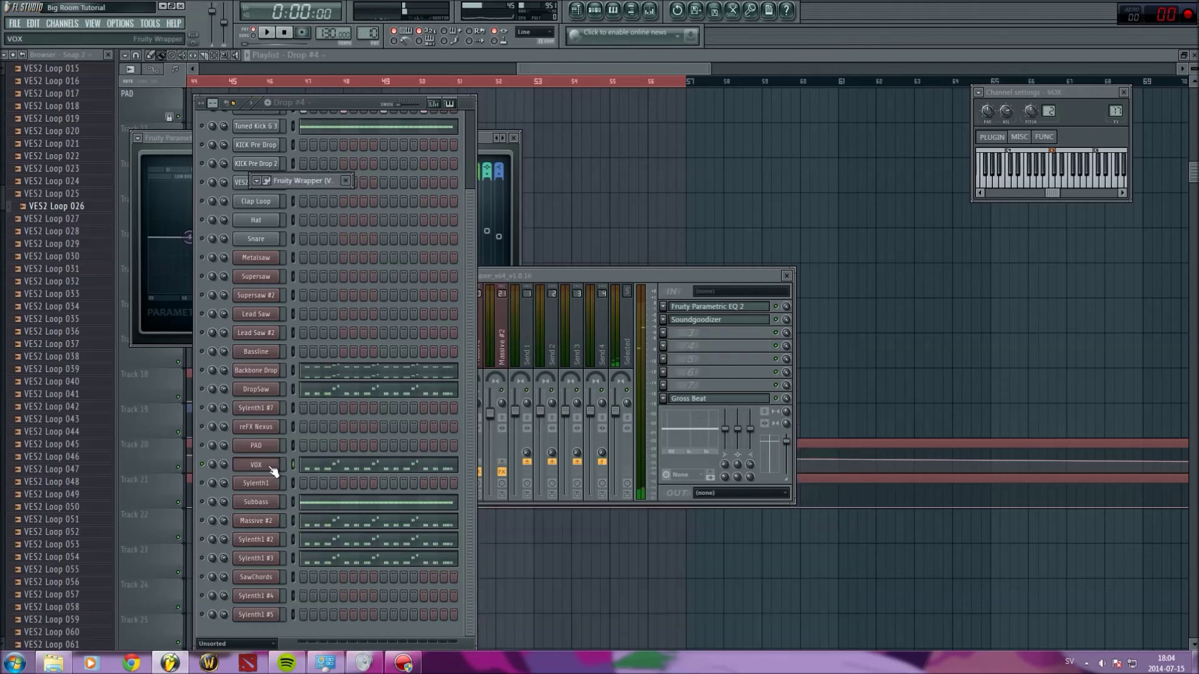
key("space")
left_click_drag(1055, 95, 791, 96)
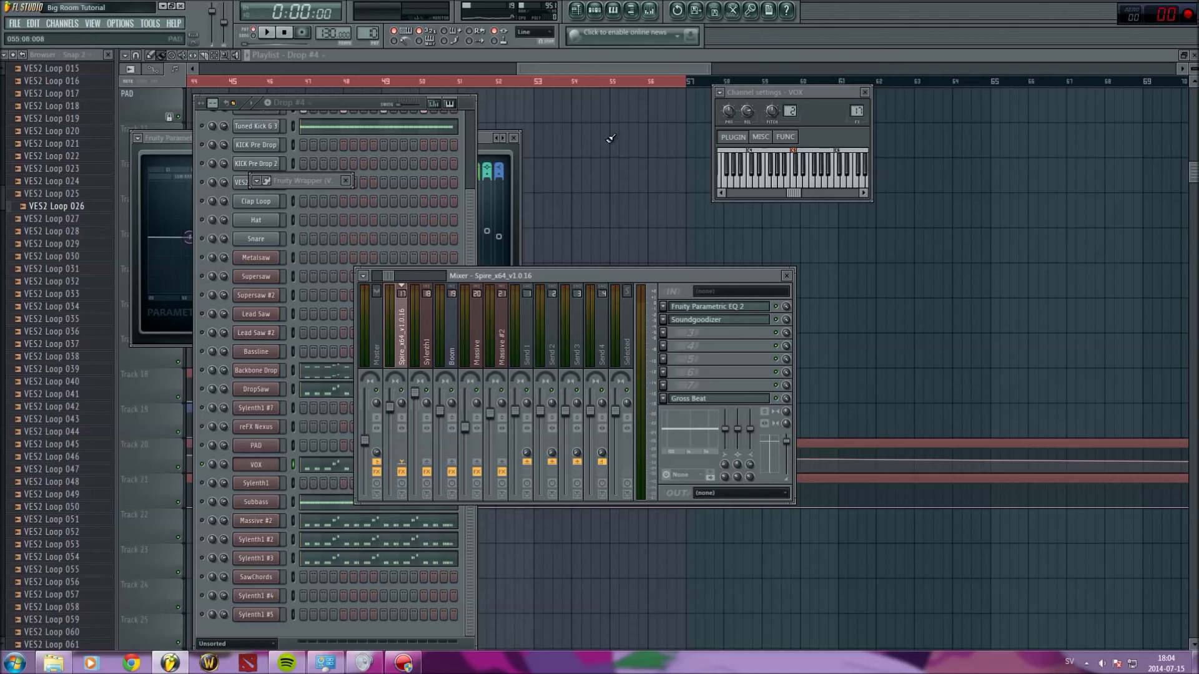
Open Fruity Parametric EQ 2 and Soundgoodizer on the VOX channel's mixer track.
left_click(728, 306)
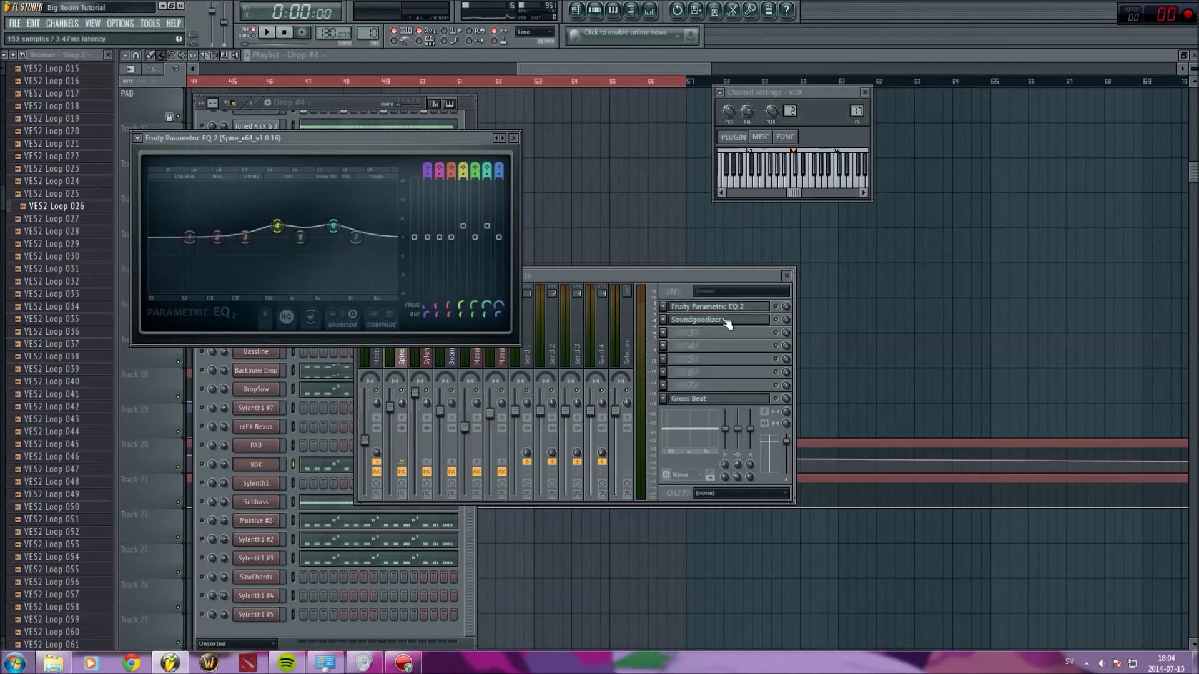
left_click(728, 320)
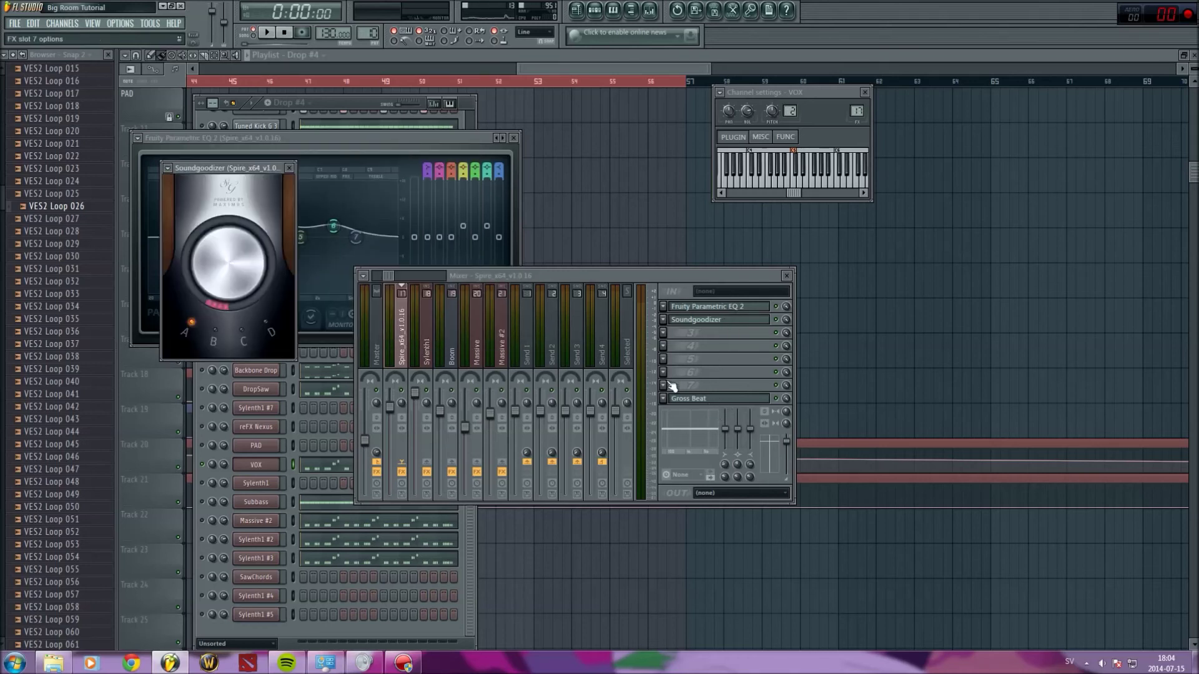
Open the Massive #2 synth and inspect the Fruity Parametric EQ 2, Soundgoodizer and Fruity Reeverb on its mixer track.
left_click(213, 482)
left_click(256, 522)
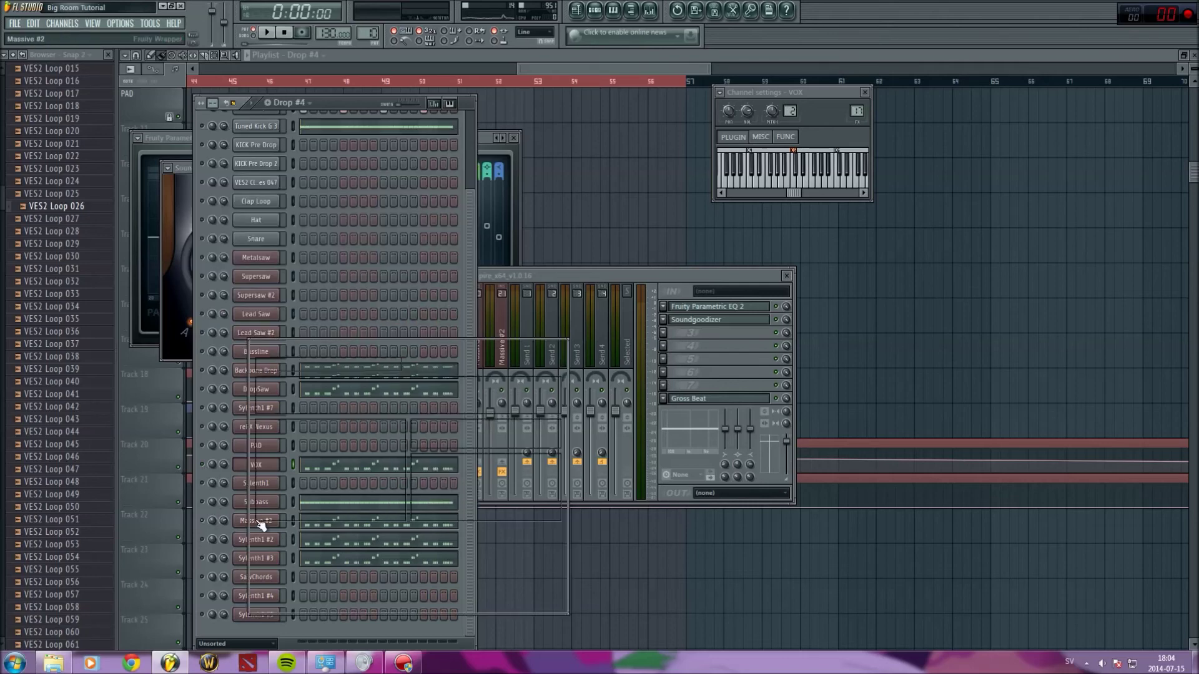
left_click(651, 11)
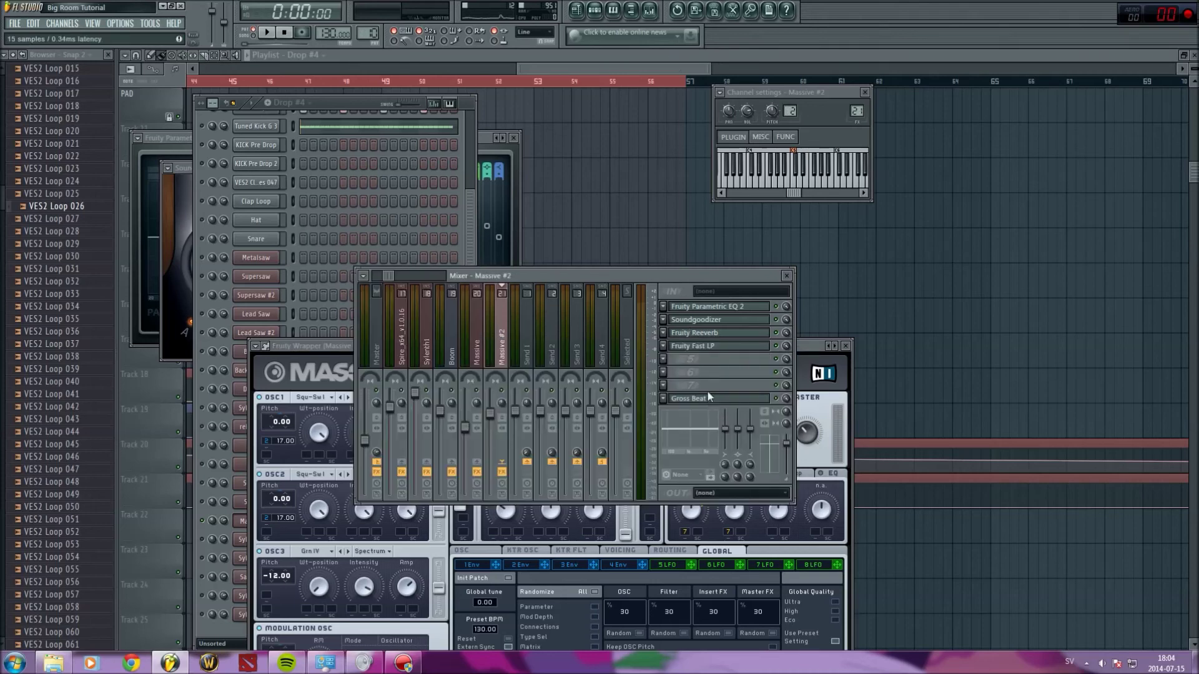
left_click(709, 306)
left_click(709, 319)
left_click(707, 332)
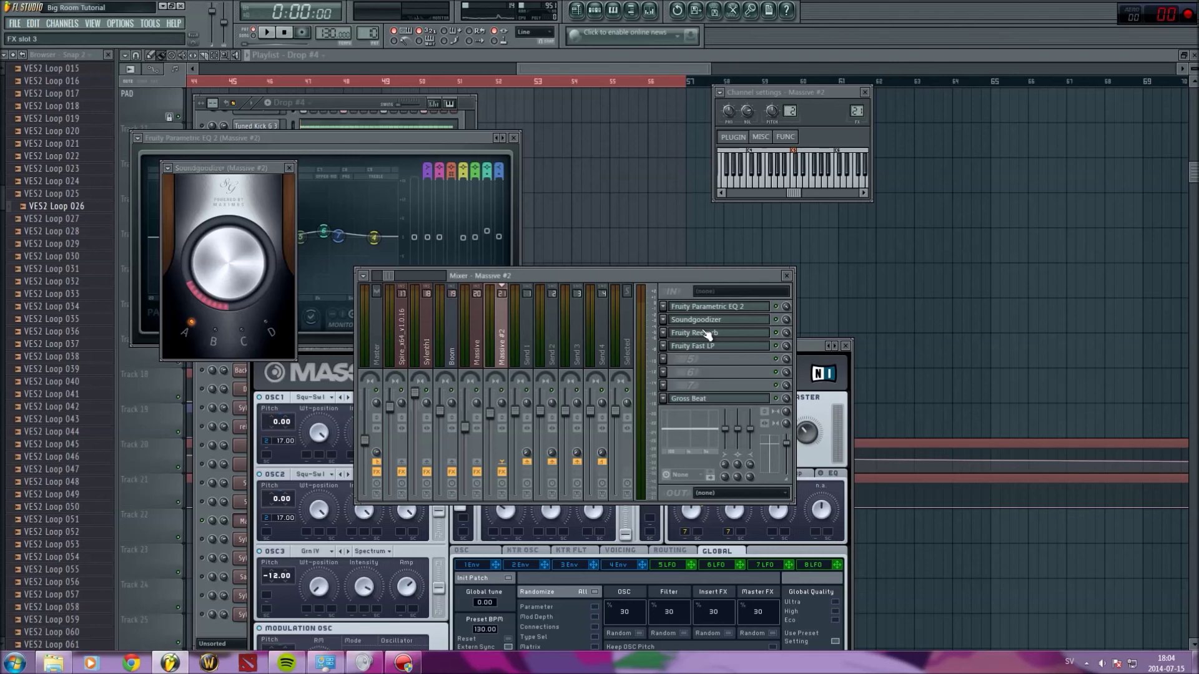
Open the Sylenth1 #2 channel and inspect the Fruity Parametric EQ 2 and Soundgoodizer on its mixer track.
left_click(354, 103)
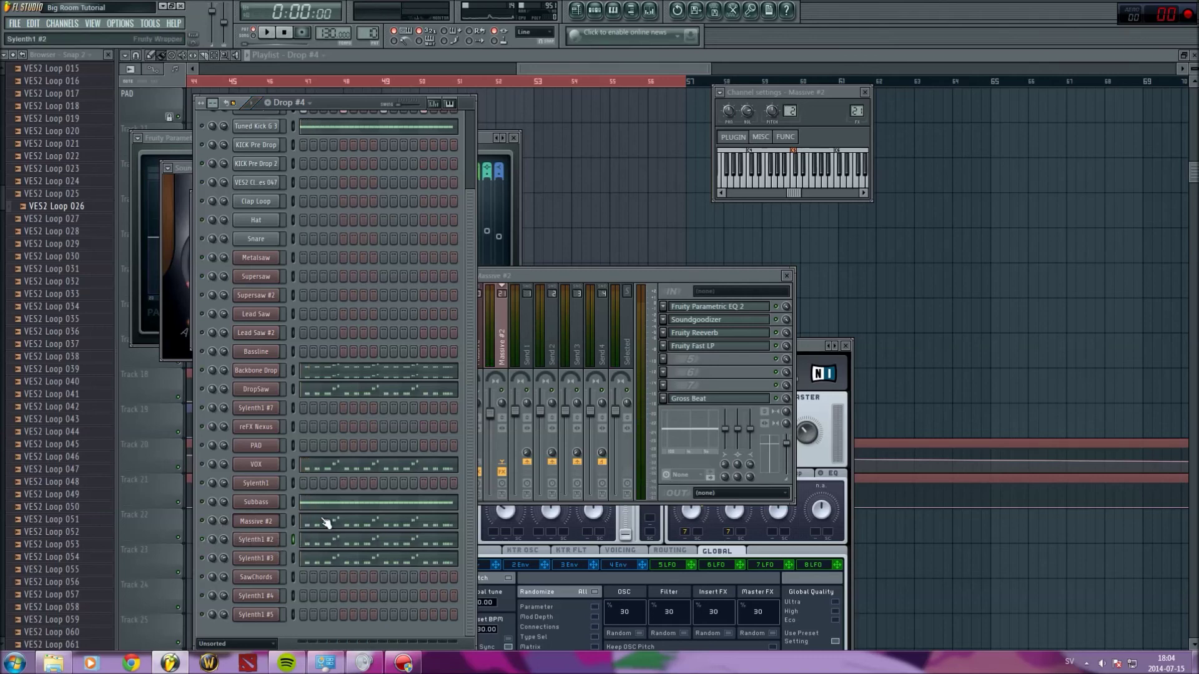
left_click(278, 540)
left_click(717, 279)
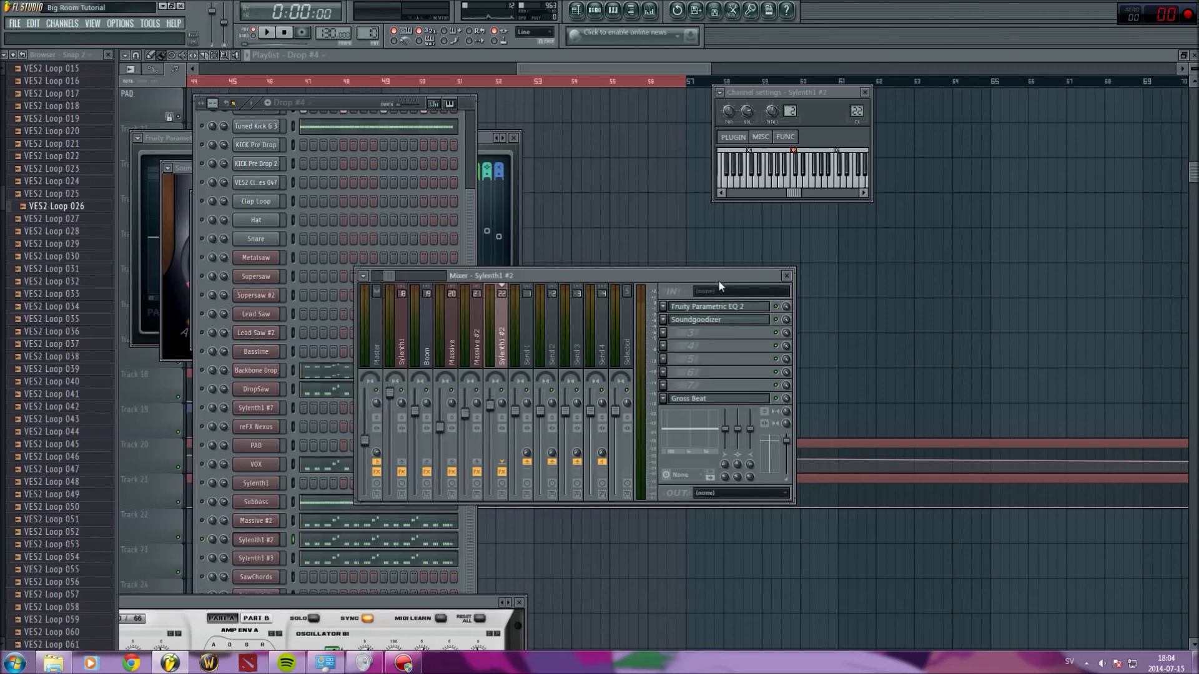
left_click(717, 306)
left_click(710, 321)
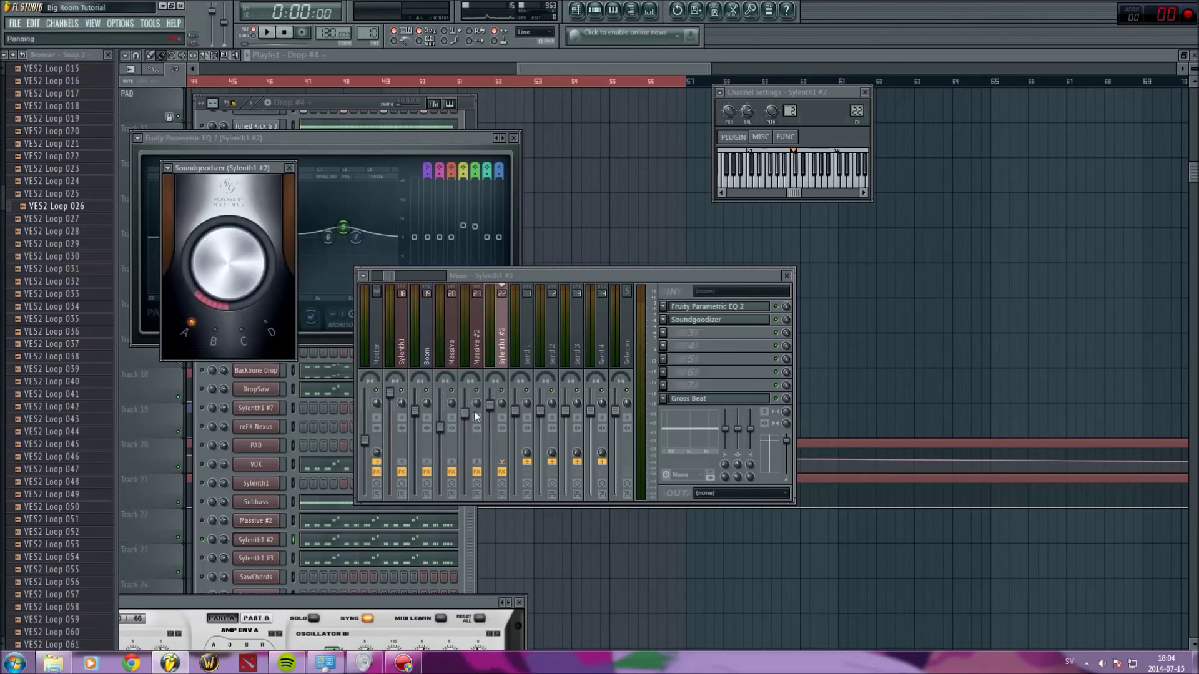
Open the Sylenth1 #3 channel and reopen Fruity Parametric EQ 2 and Soundgoodizer on the Sylenth1 #2 mixer track.
left_click(201, 564)
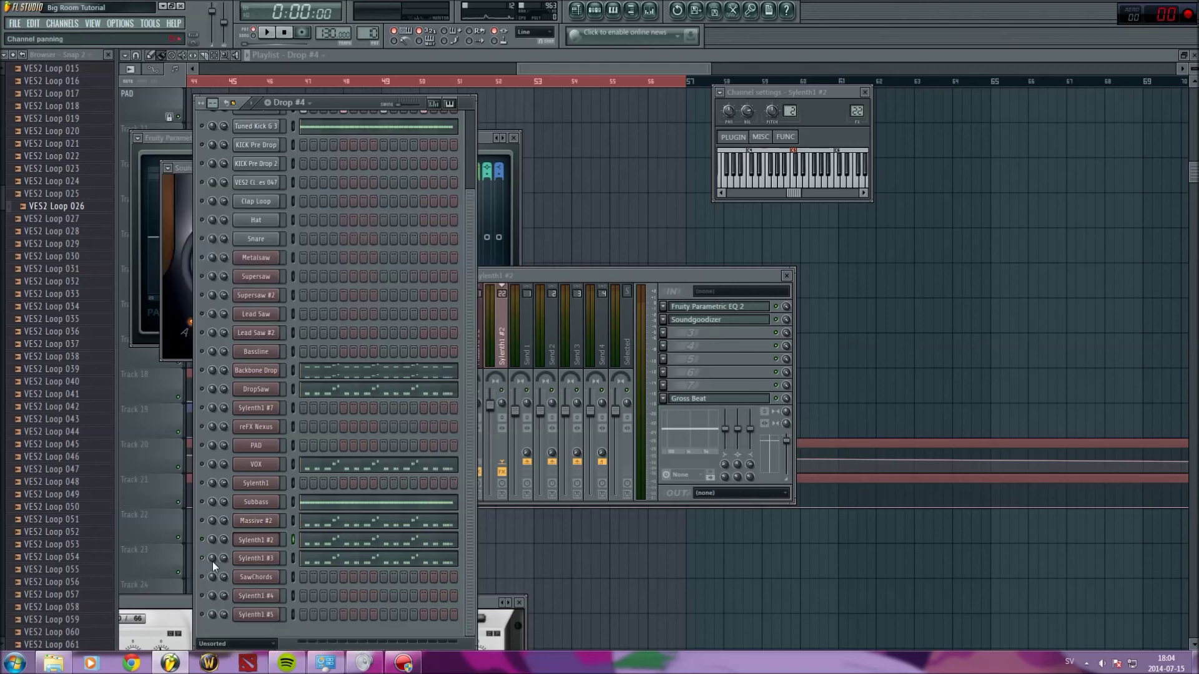
left_click(685, 307)
left_click(686, 320)
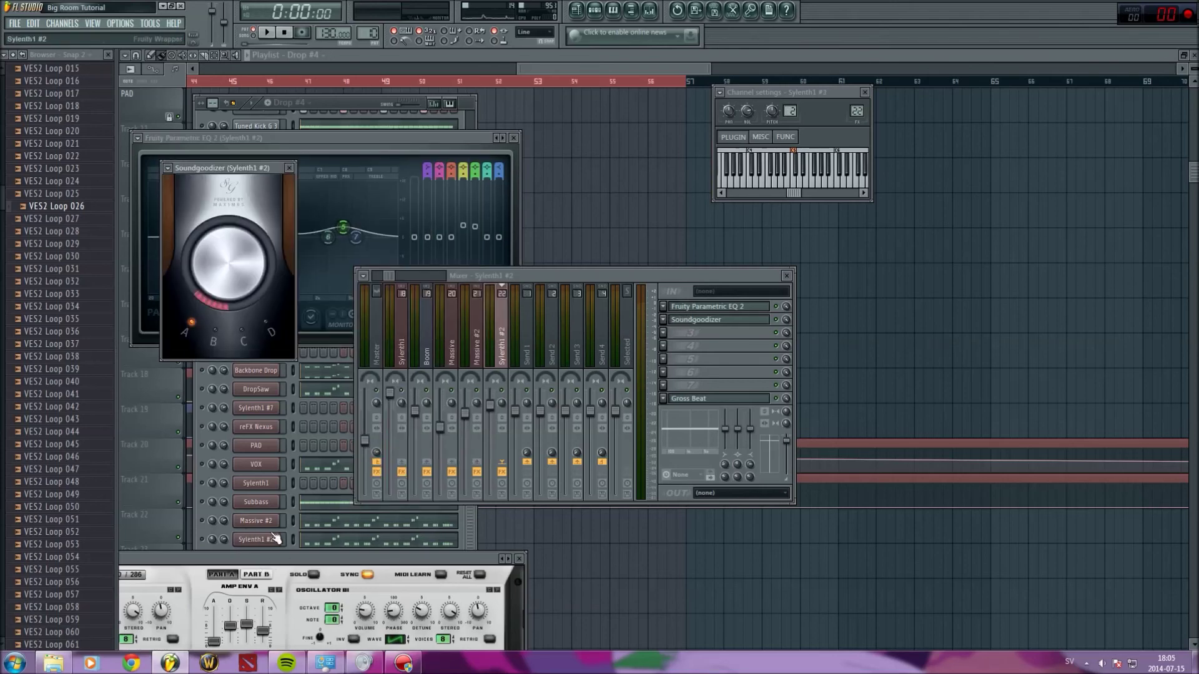
Play Sylenth1 #3 alone and together with Sylenth1 #2, and turn all Drop #4 channels back on.
left_click(206, 542)
key("space")
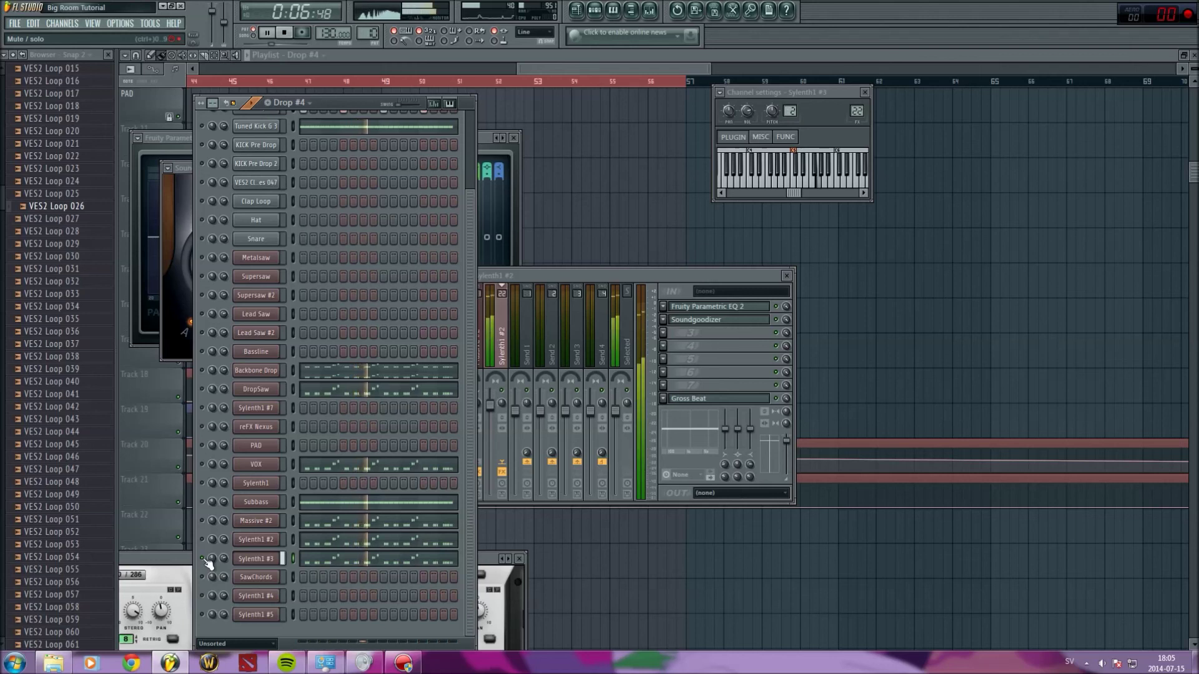
key("space")
key("space")
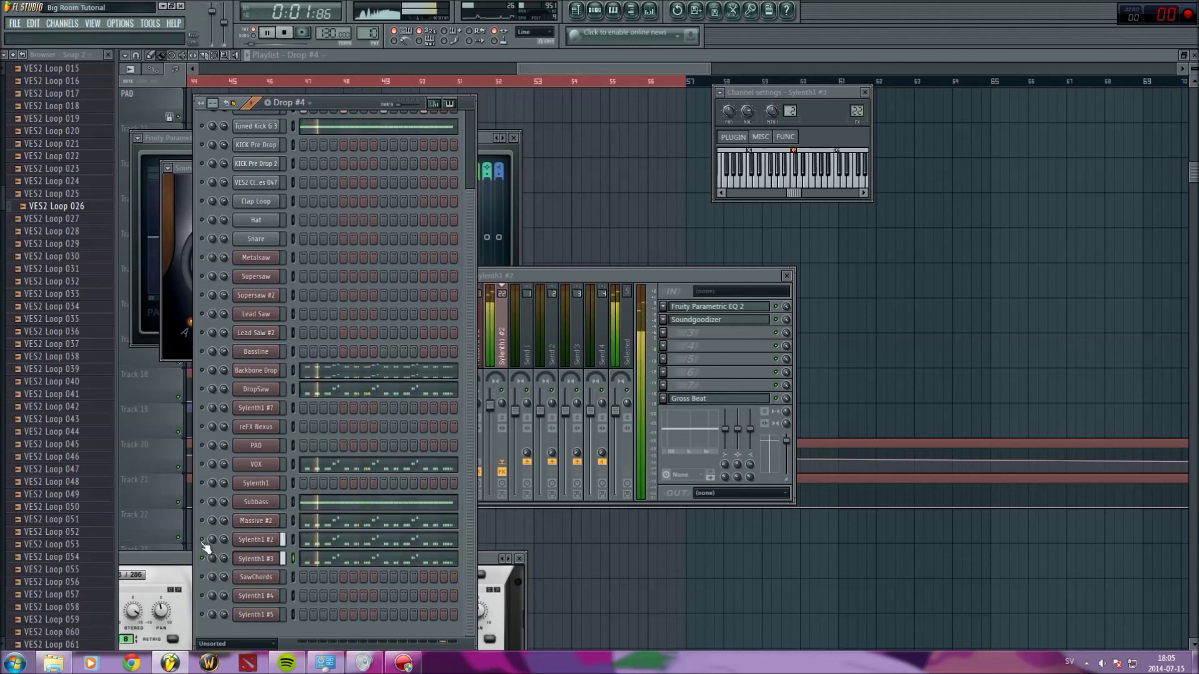
key("space")
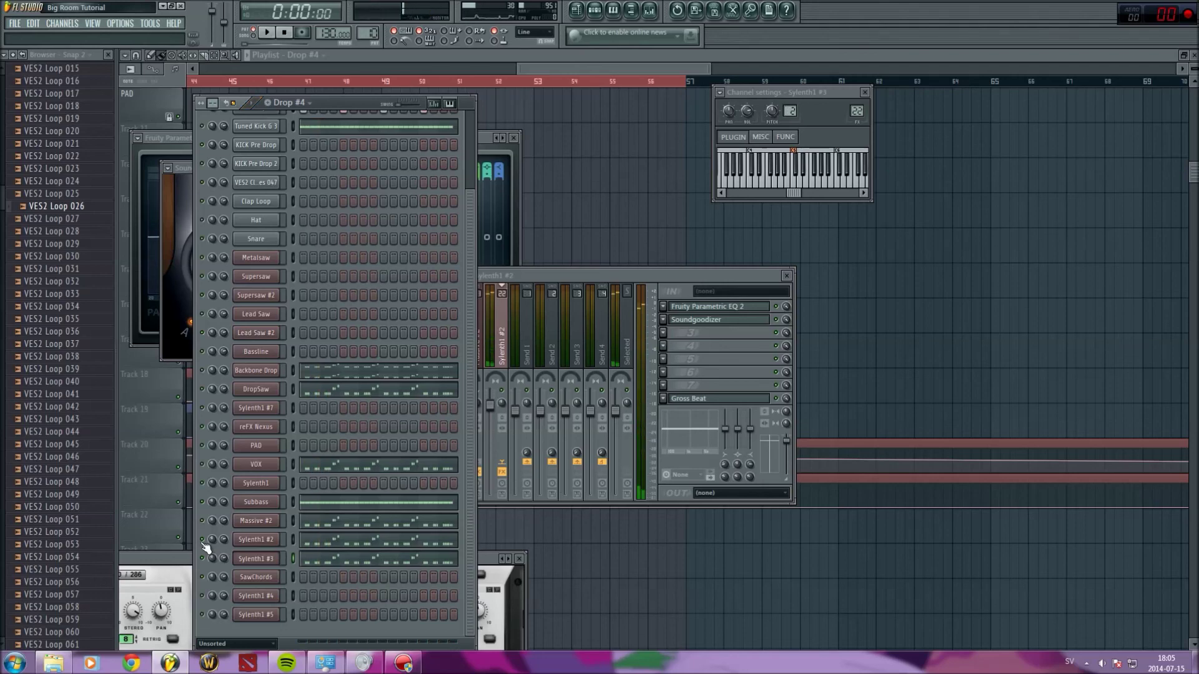
Return to the playlist, open the Clap Loop pattern under Drop #4 and show the Clap Loop channel's sample settings.
left_click(577, 11)
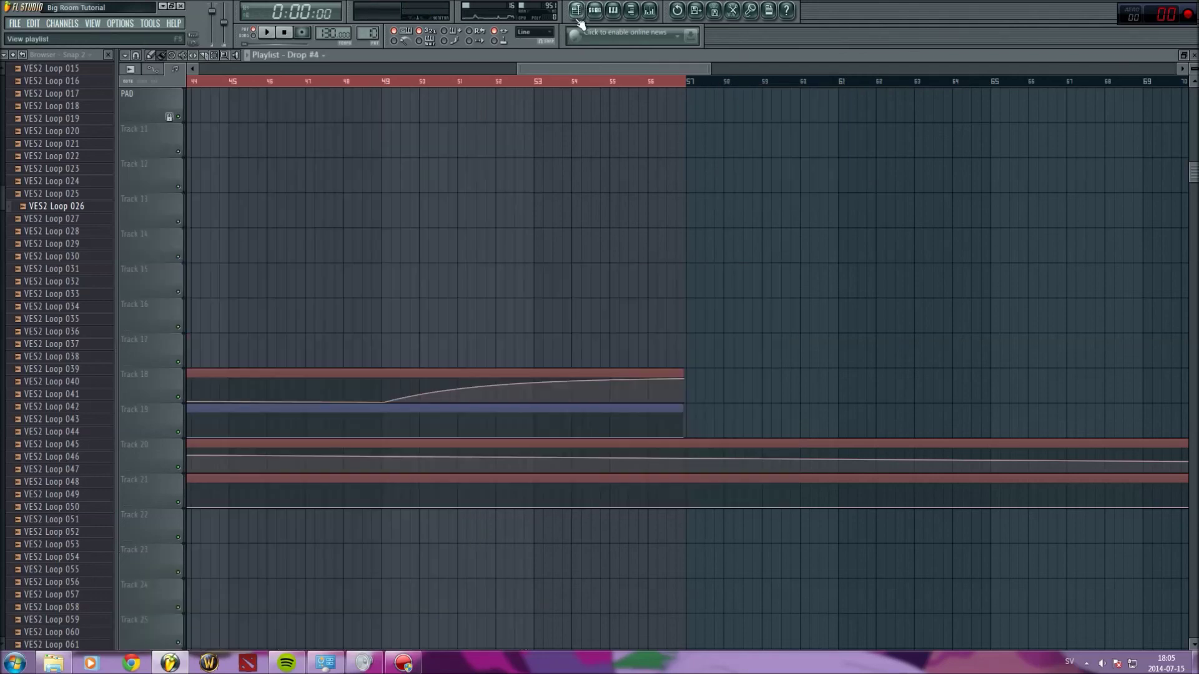
scroll(612, 93, "up", 5)
scroll(545, 157, "down", 3)
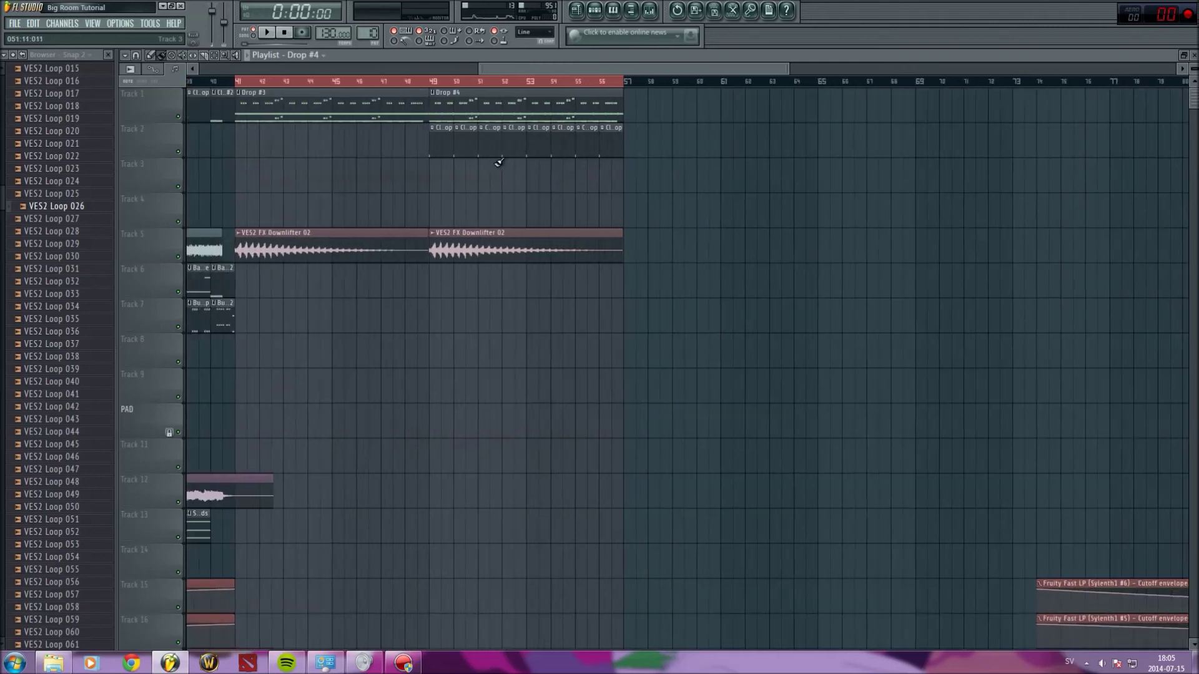
scroll(499, 162, "down", 2)
double_click(464, 148)
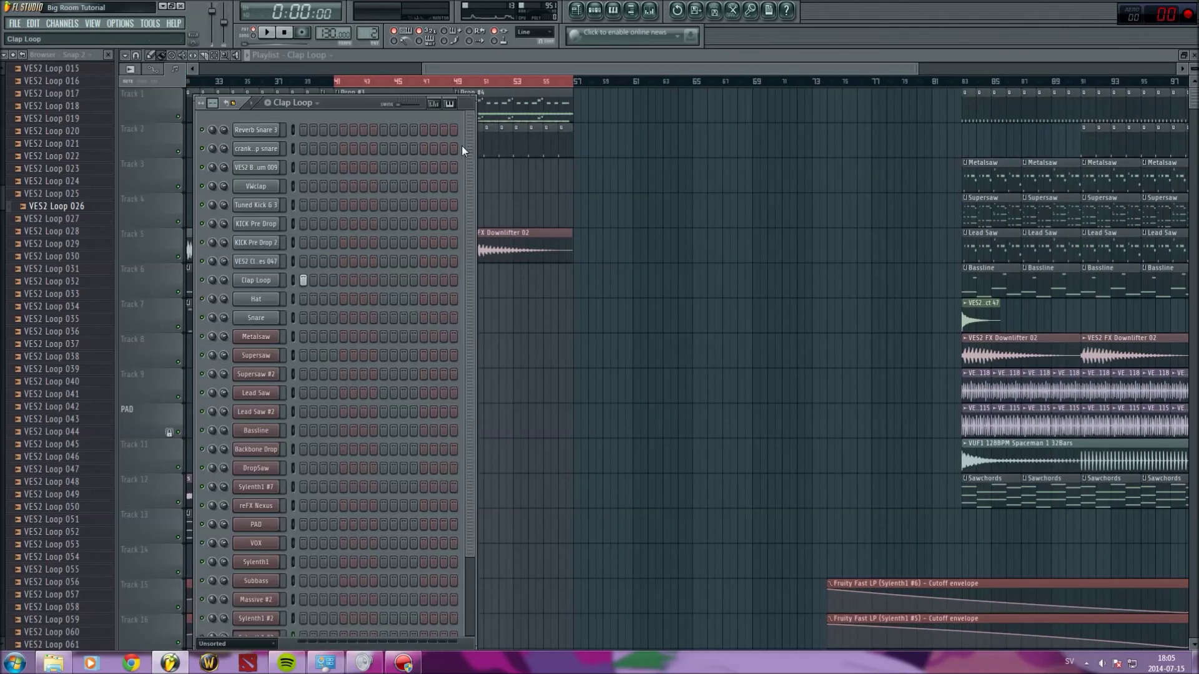
left_click(265, 280)
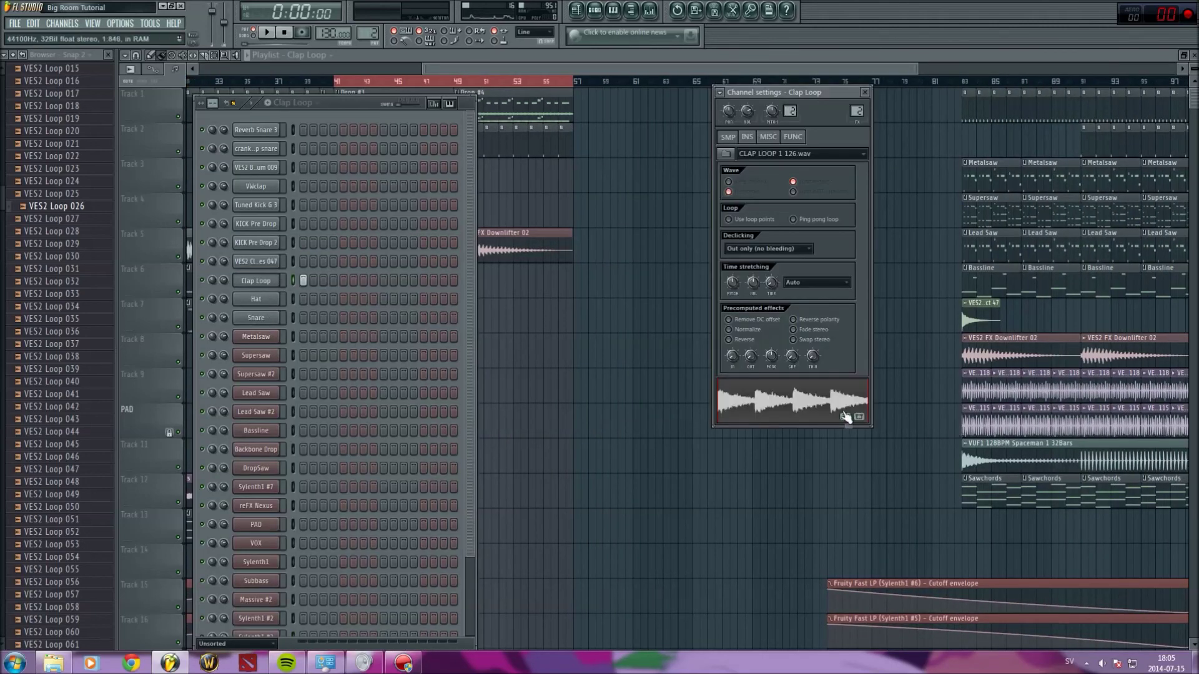
Play the Clap Loop pattern and open Fruity Parametric EQ 2 on its mixer track.
left_click(270, 33)
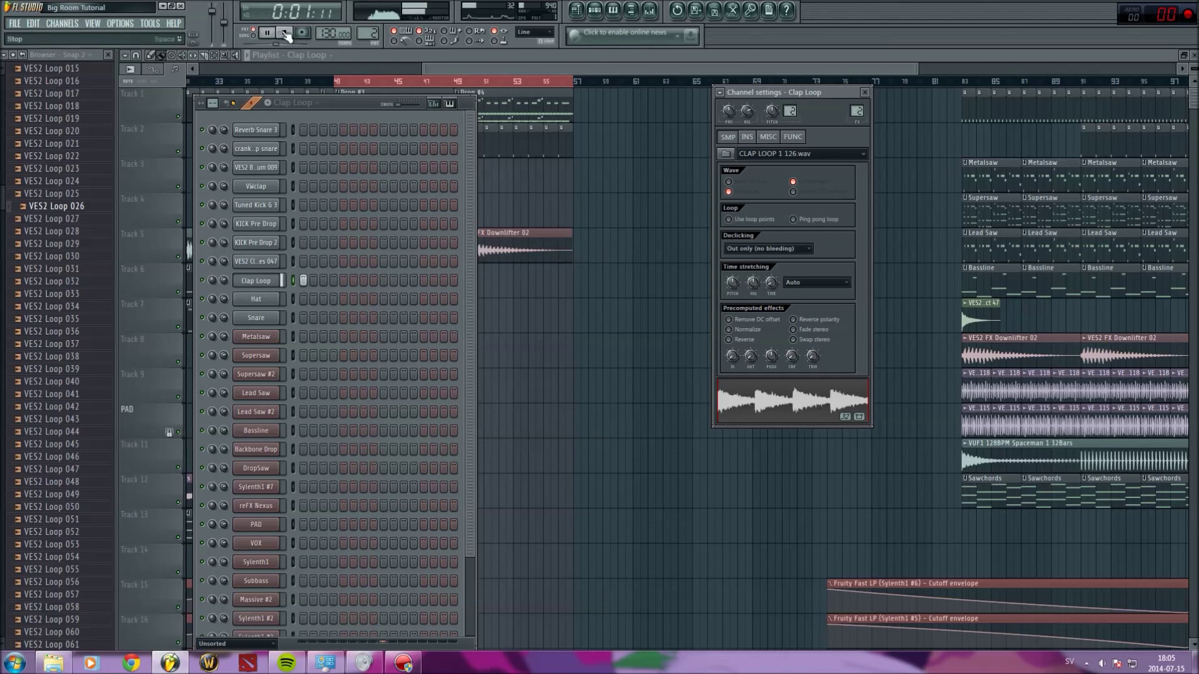
left_click(289, 35)
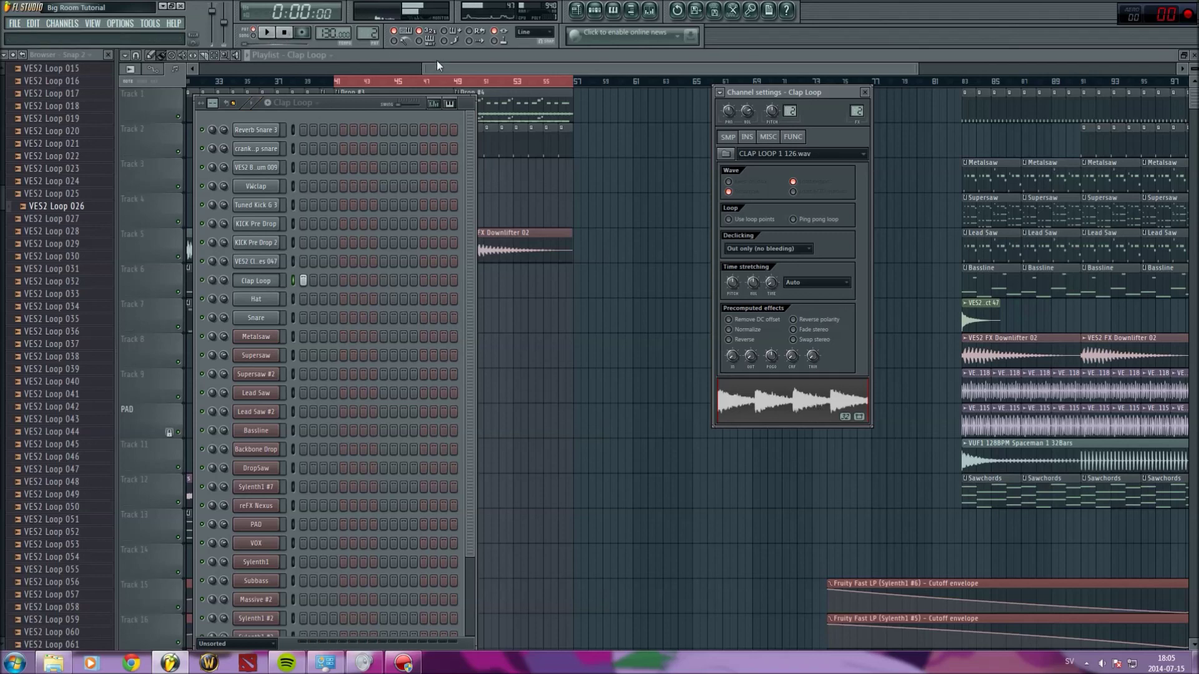
left_click(650, 11)
left_click(717, 307)
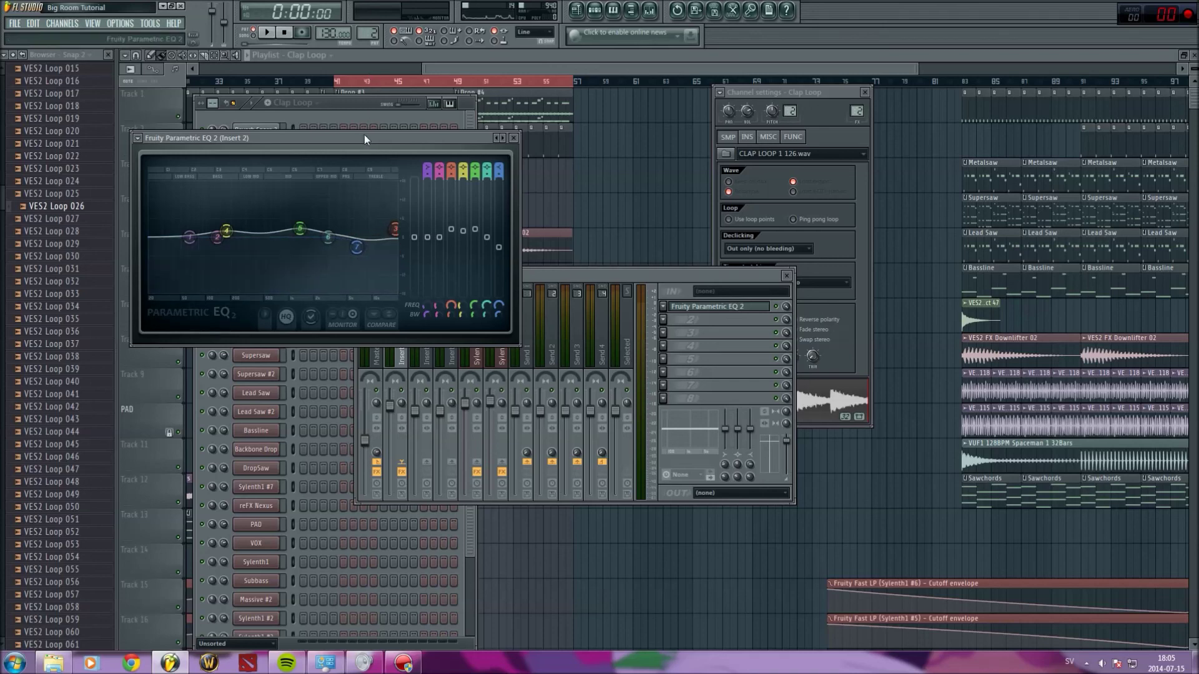
Return to the playlist's drop section and open the sample settings of the VES2 FX Downlifter 02 clip.
left_click(365, 100)
left_click_drag(462, 70, 425, 74)
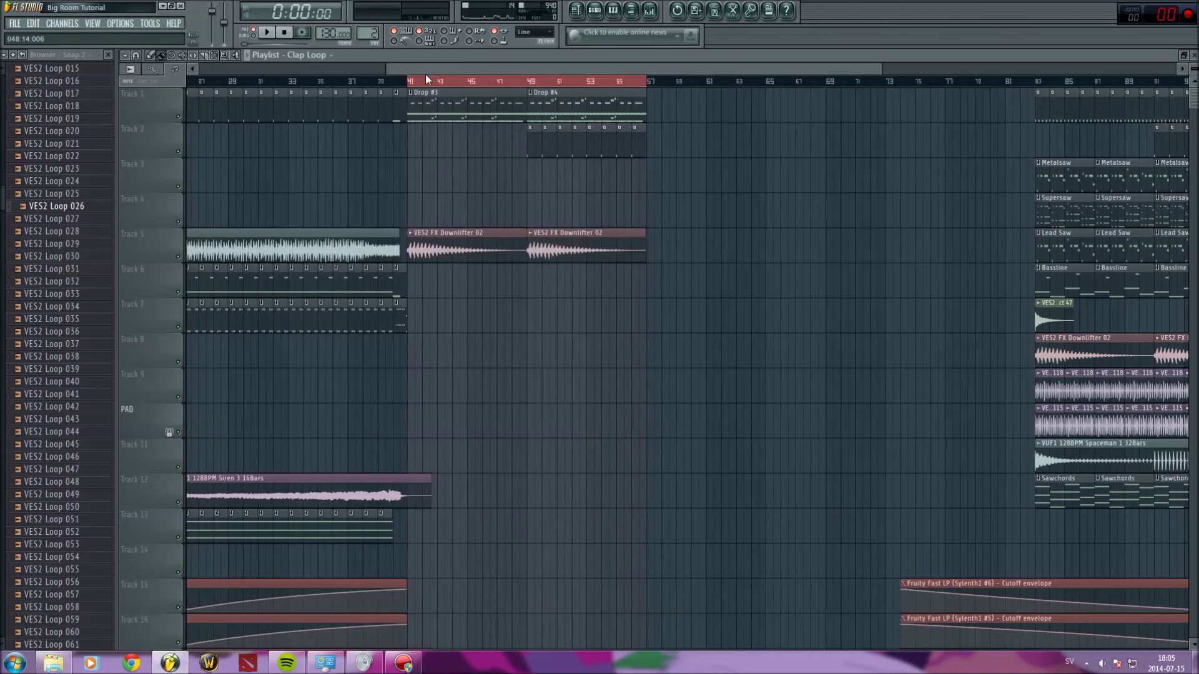
left_click(461, 233)
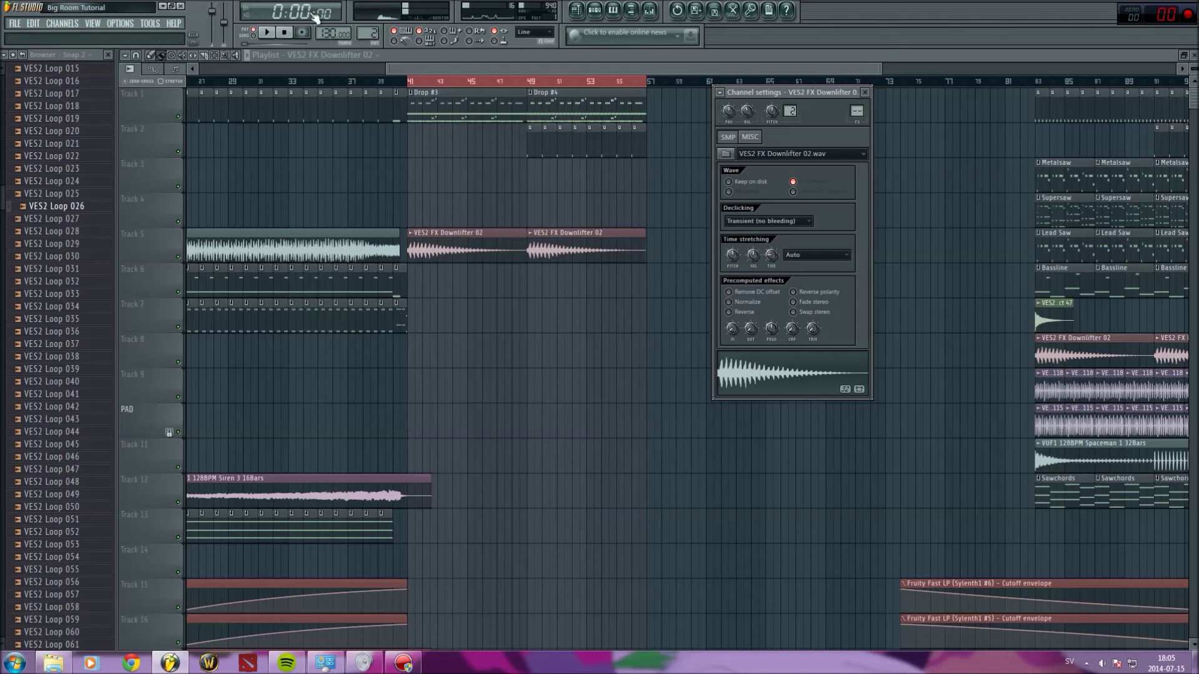
Mute Track 5 and play the drop in song mode without the downlifter.
left_click(178, 257)
left_click(252, 35)
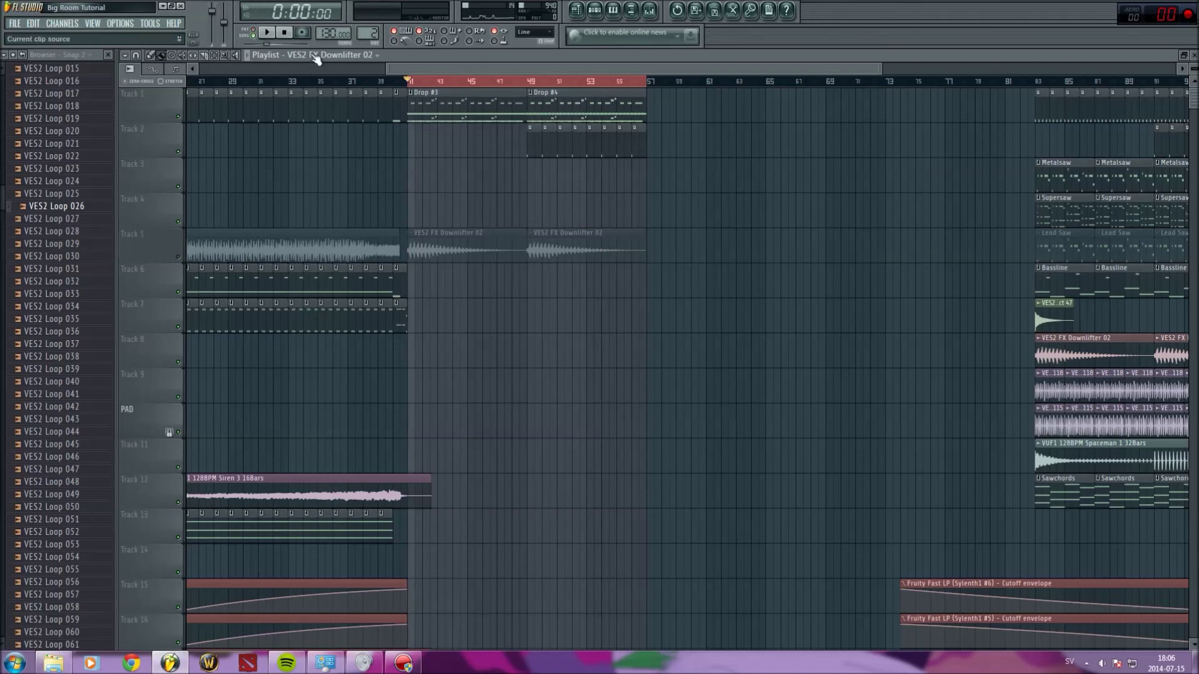
left_click(269, 34)
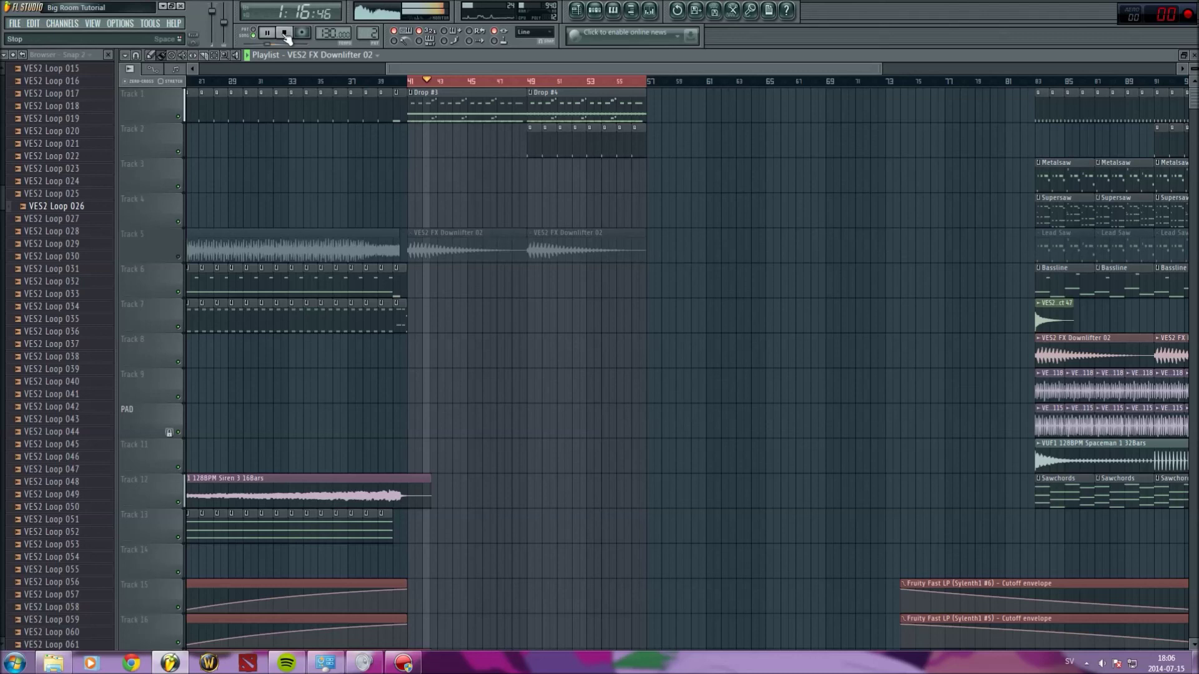
left_click(285, 35)
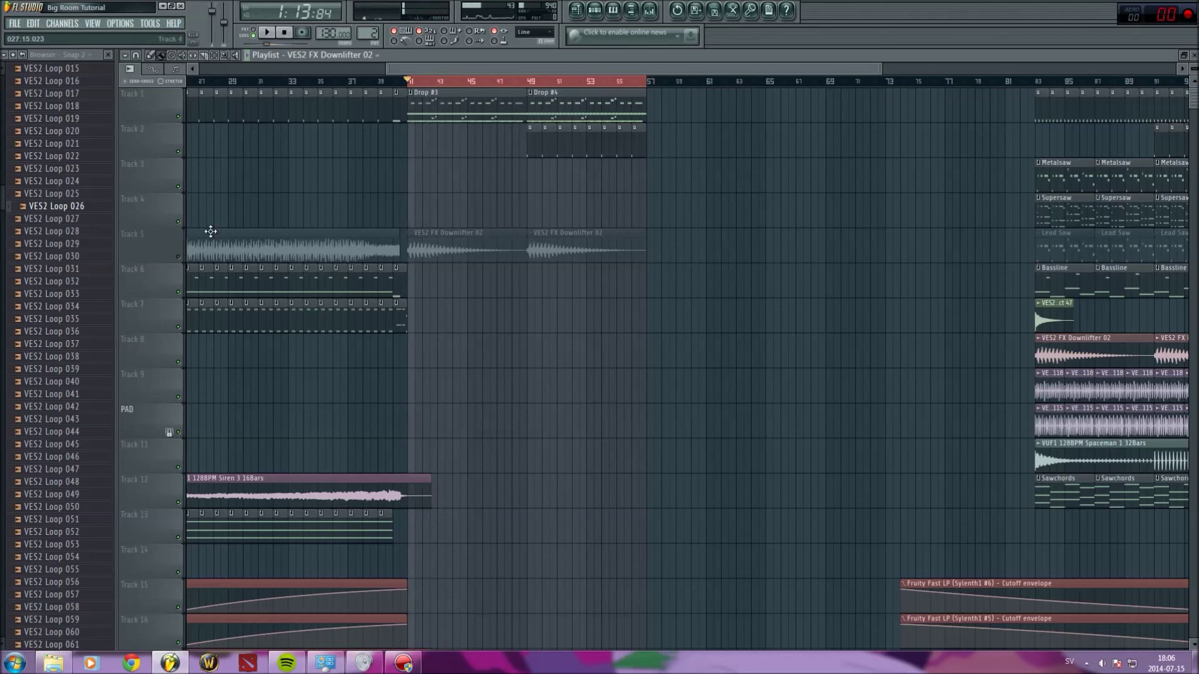
Unmute Track 5 and play the start of the drop with the downlifter.
left_click(179, 256)
key("space")
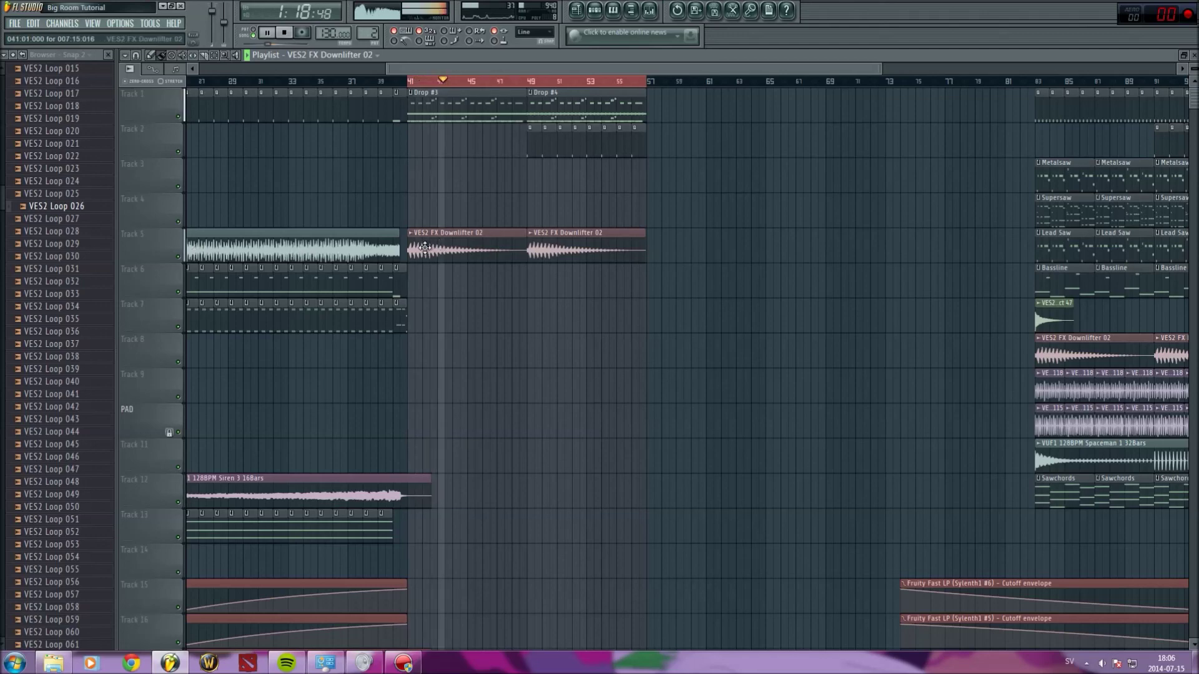
key("space")
Zoom out to the full playlist arrangement and review its tracks and automation clips.
scroll(428, 243, "down", 4)
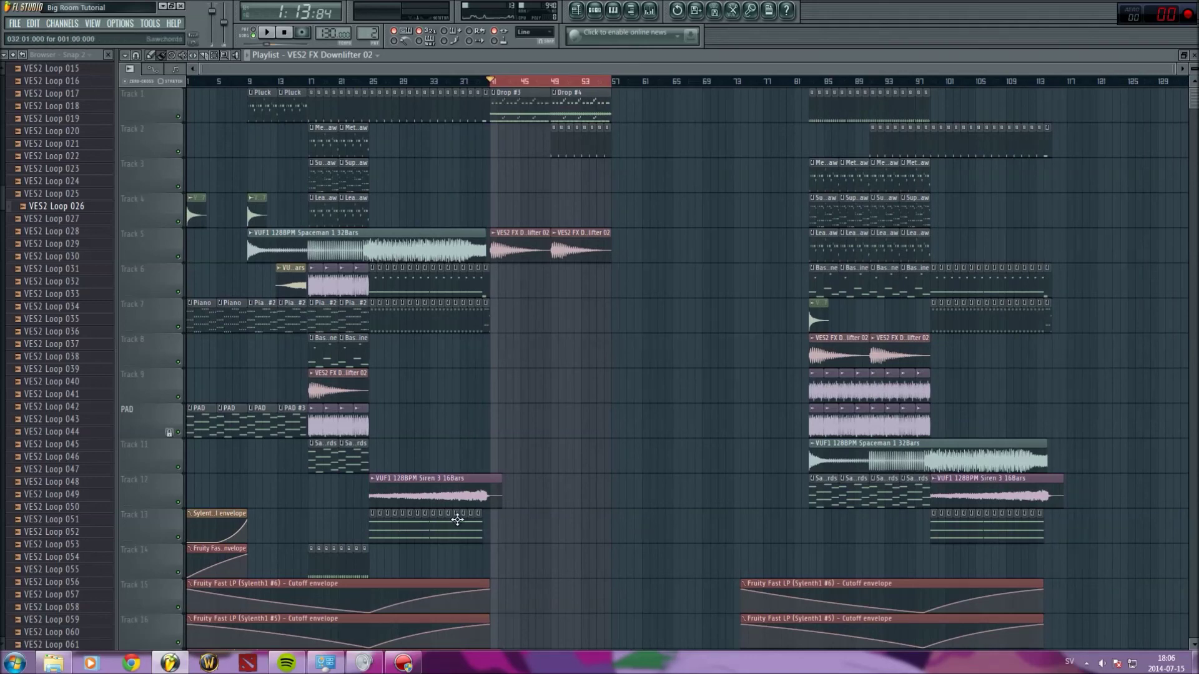
scroll(552, 506, "down", 7)
scroll(552, 506, "up", 7)
scroll(552, 505, "down", 5)
scroll(552, 505, "up", 5)
mouse_move(421, 666)
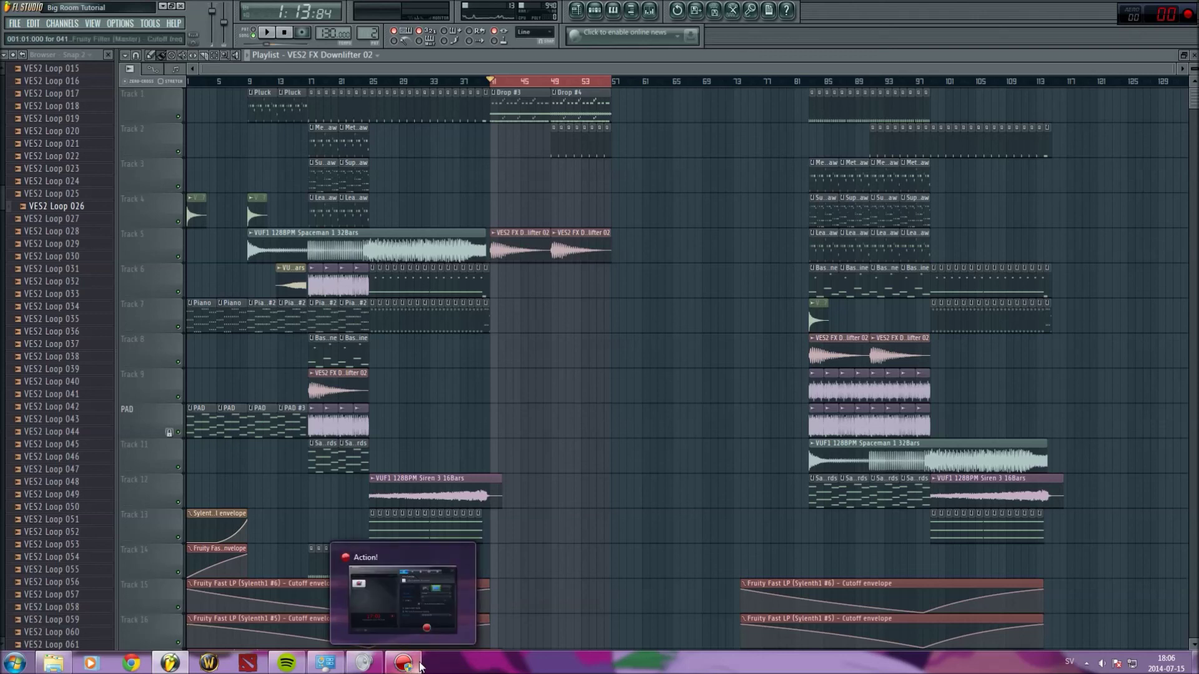